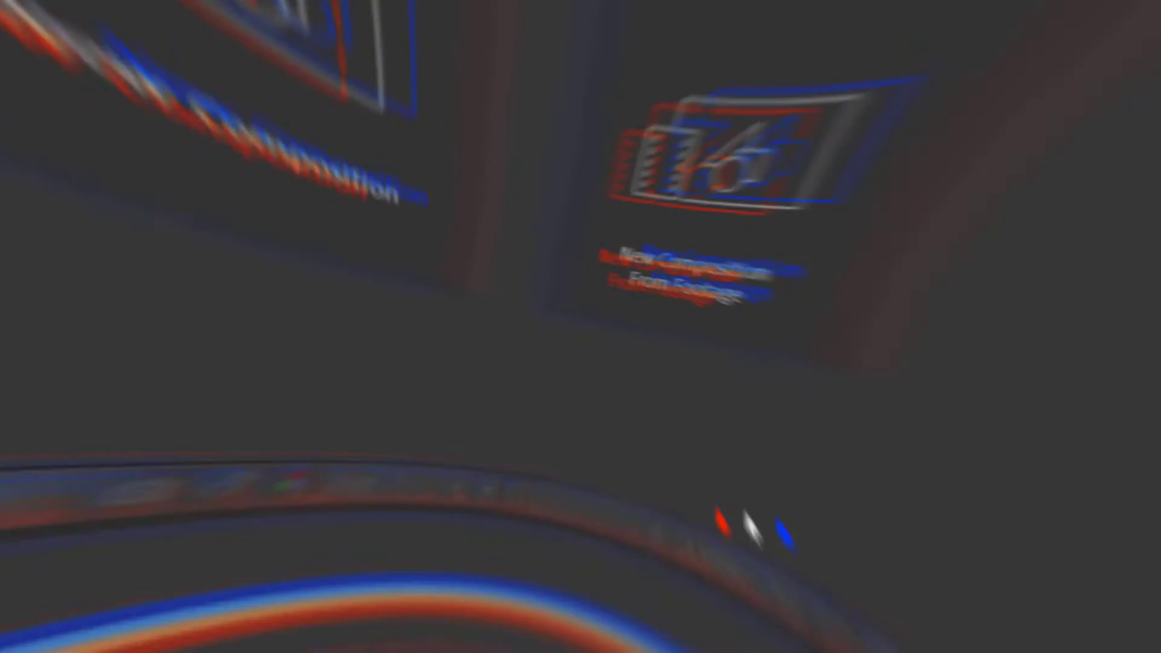
- Start a new composition and name it Explosion Logo Reveal
left_click(451, 302)
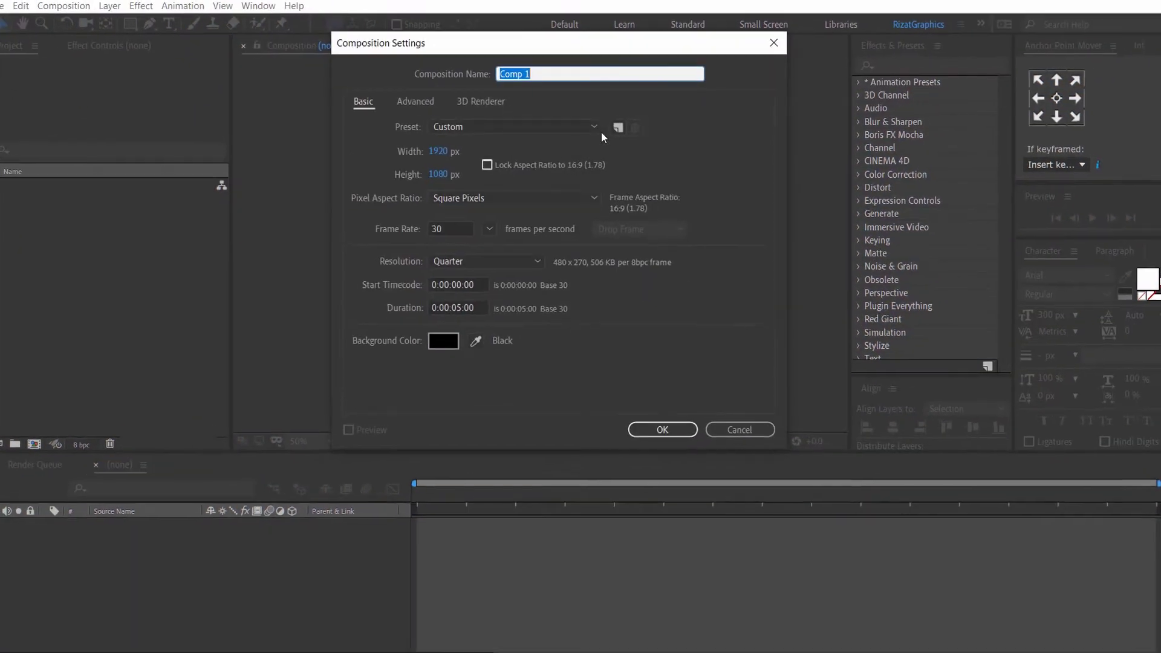
left_click(609, 73)
key("BackSpace")
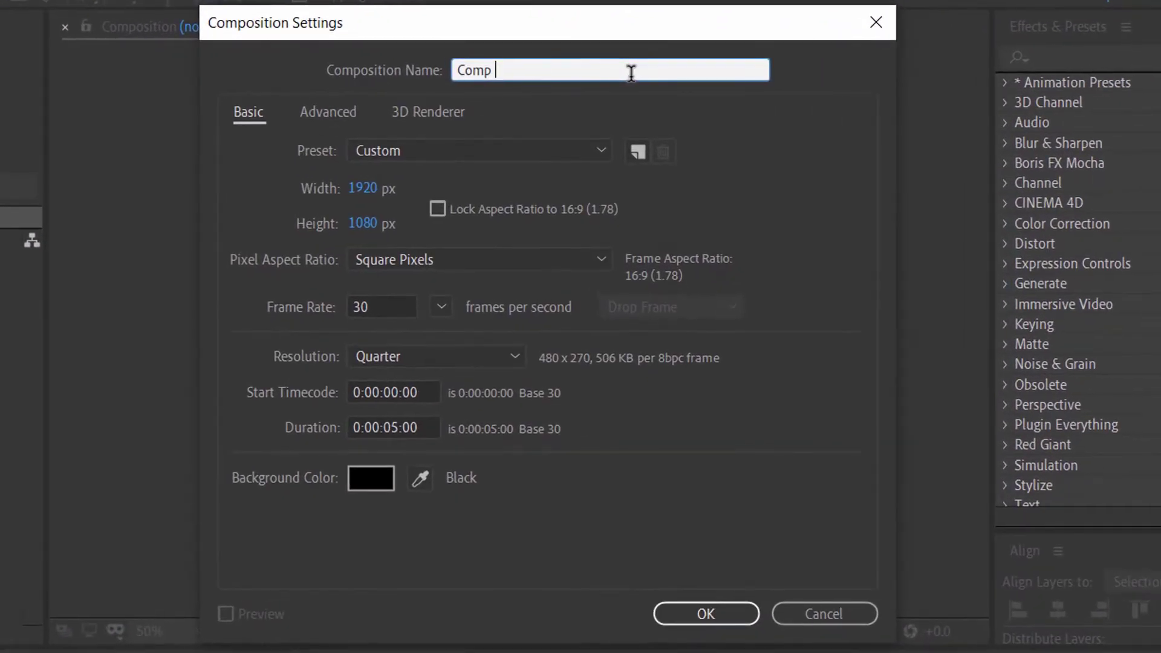
key("BackSpace")
key("BackSpace")
key("BackSpace")
key("BackSpace")
key("BackSpace")
type("Explosion Logo Reveal")
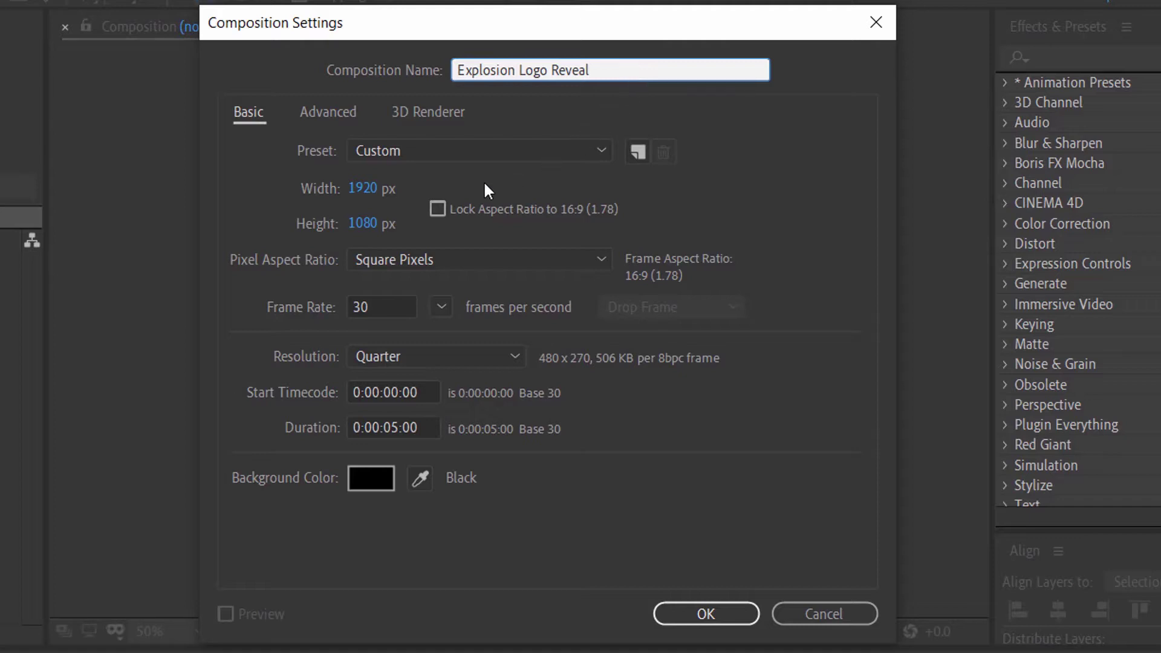
- Create the composition at 1920 x 1080 px, 30 frames per second and a duration of 0:00:05:00
left_click(378, 189)
left_click(390, 219)
left_click(393, 219)
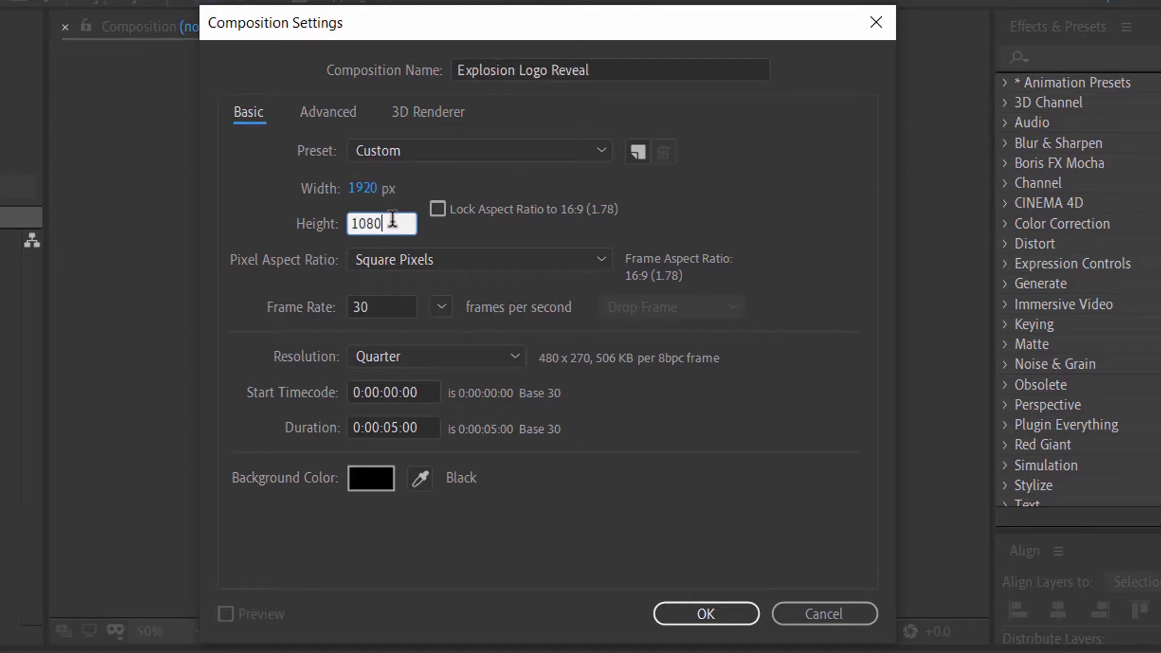
left_click(396, 300)
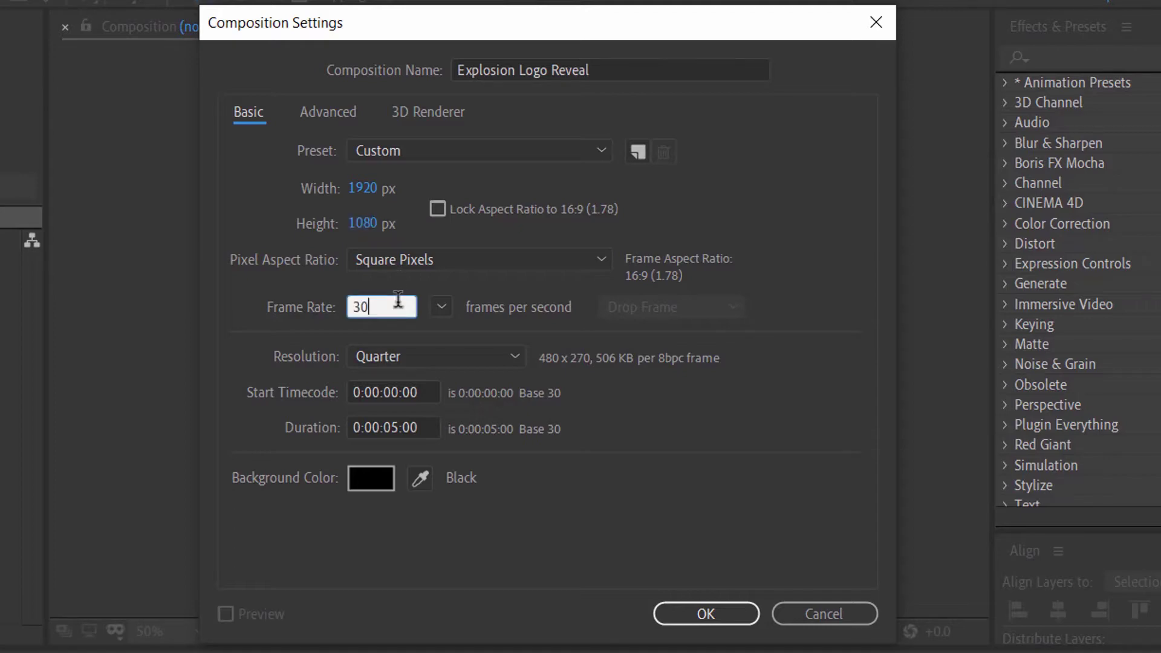
left_click(429, 423)
left_click(692, 611)
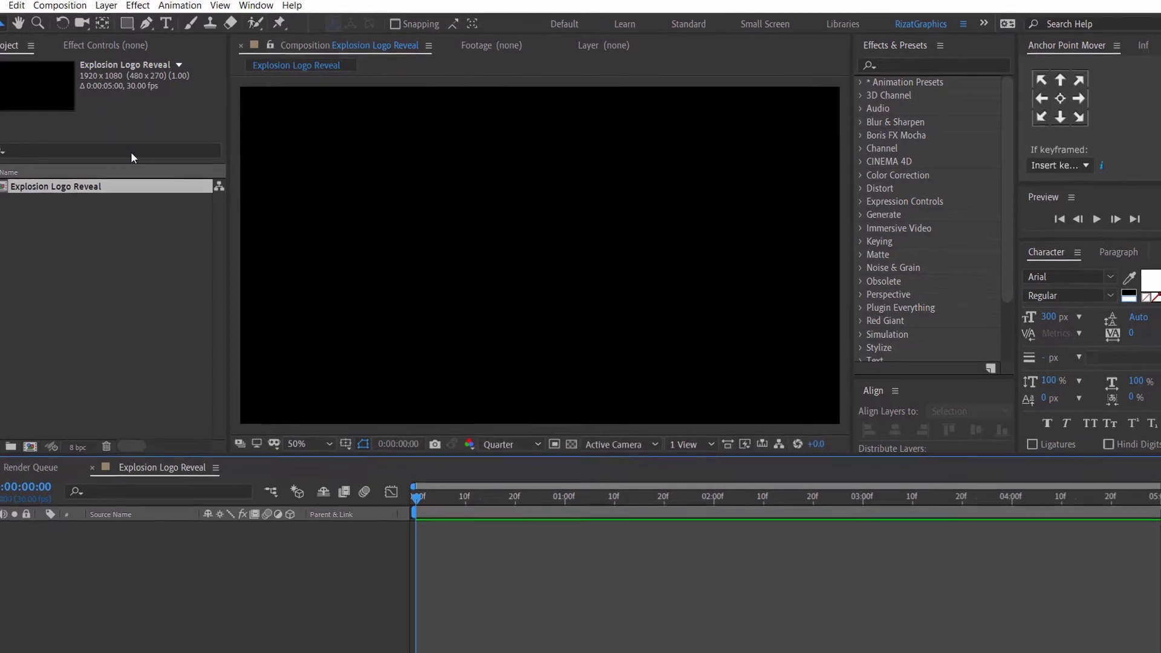
- Create a second composition named Logo Here with the same 1920 x 1080, 30 fps, five-second settings
left_click(75, 7)
left_click(93, 23)
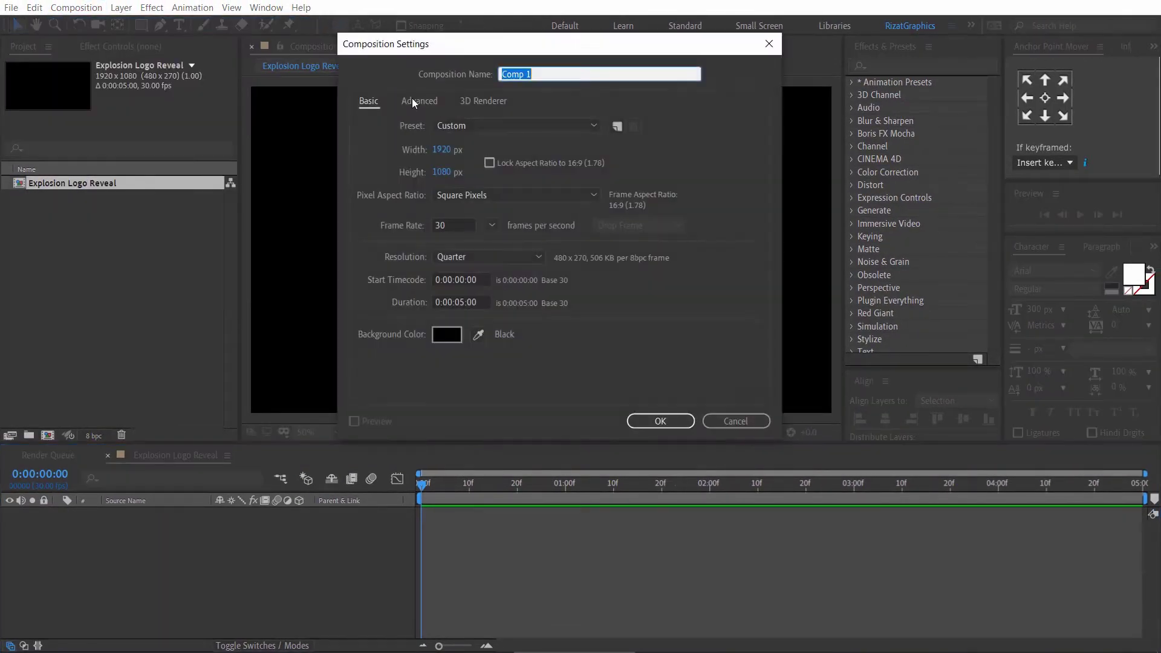
left_click(572, 74)
key("BackSpace")
key("BackSpace")
key("BackSpace")
key("BackSpace")
key("BackSpace")
type("Logo Here")
left_click(659, 417)
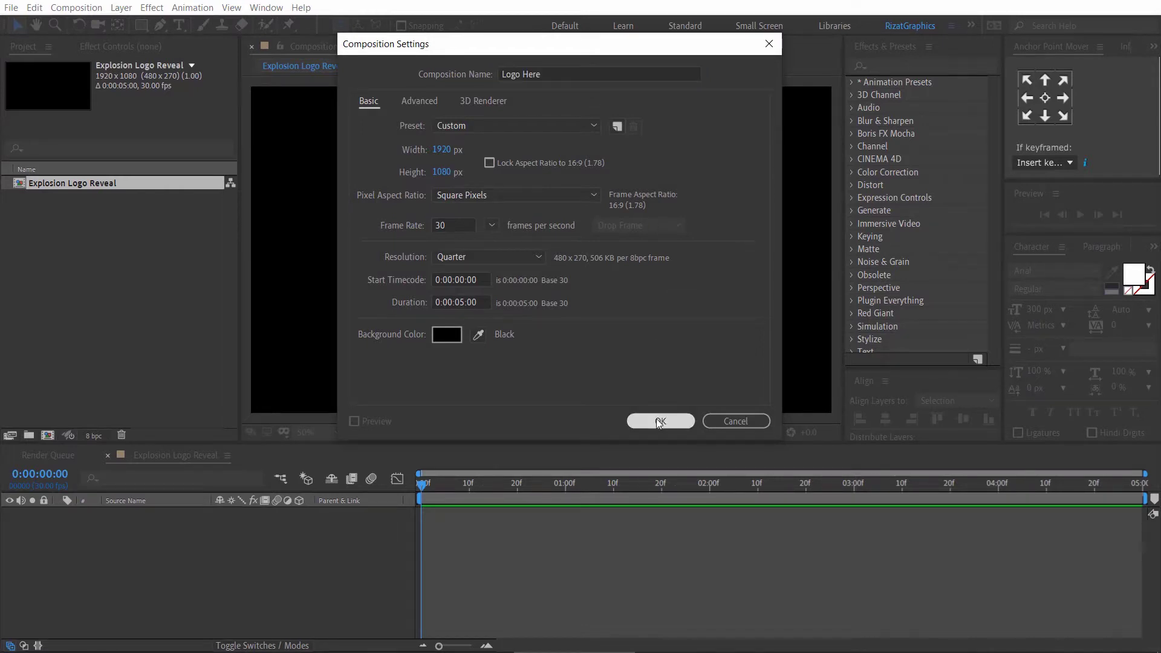
- Add a text layer reading LOGO in white Arial Regular at 300 px to the Logo Here composition
left_click(181, 29)
left_click(384, 276)
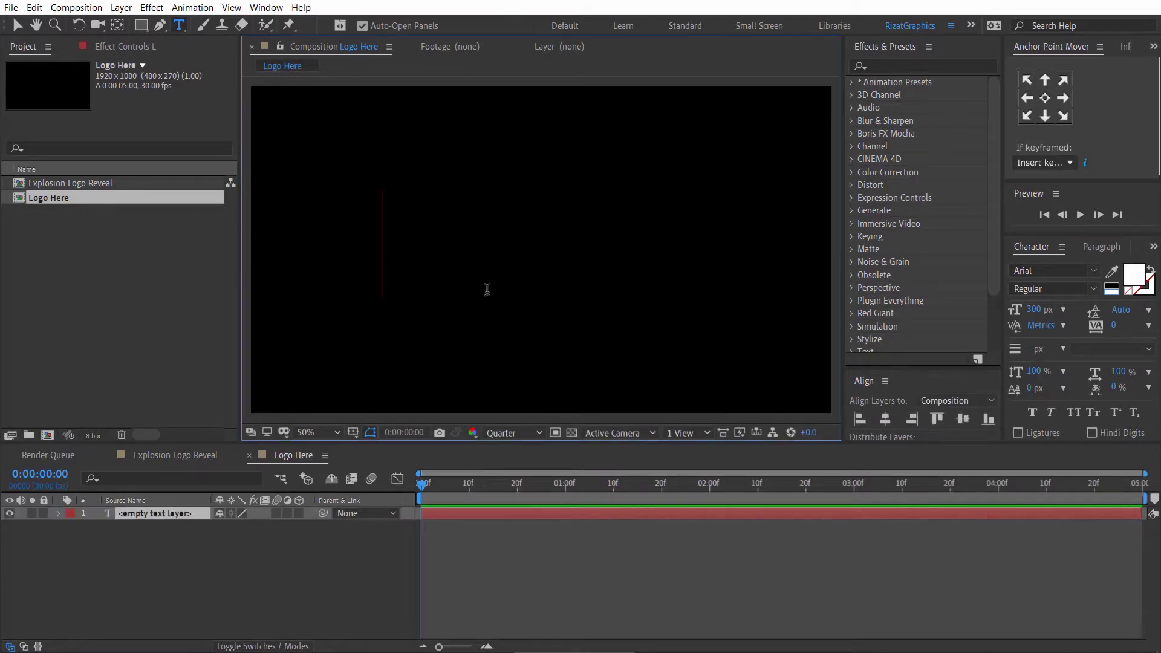
type("LOGO")
double_click(552, 295)
left_click(1035, 310)
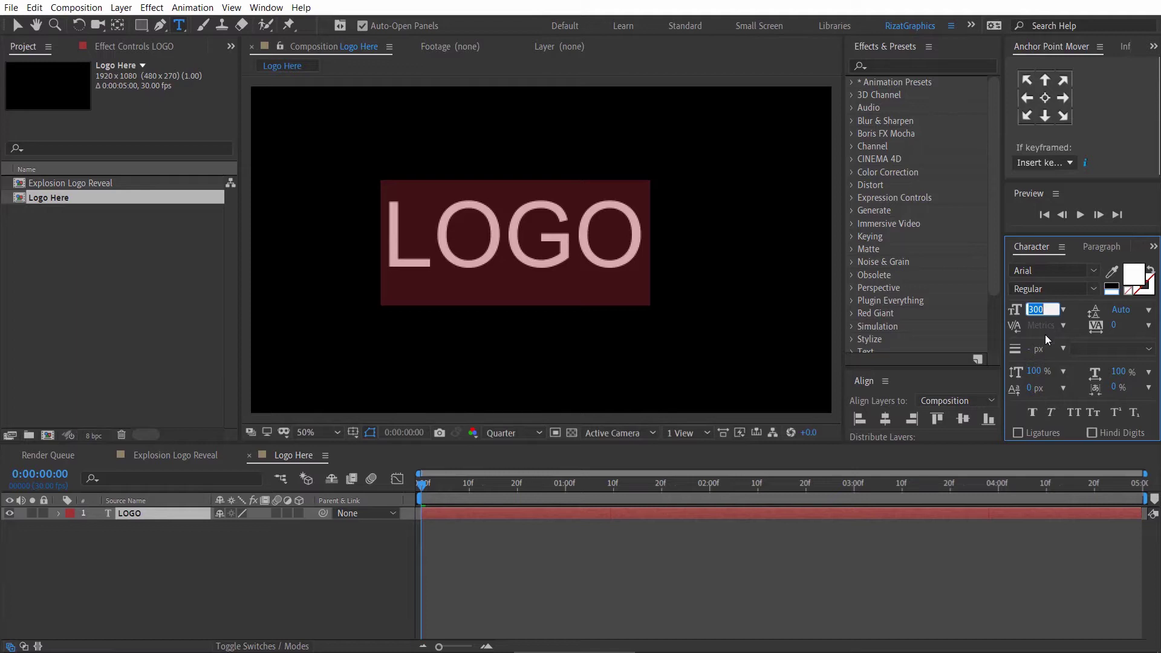
- Center the LOGO text layer in the composition and set the preview resolution to Full
left_click(968, 390)
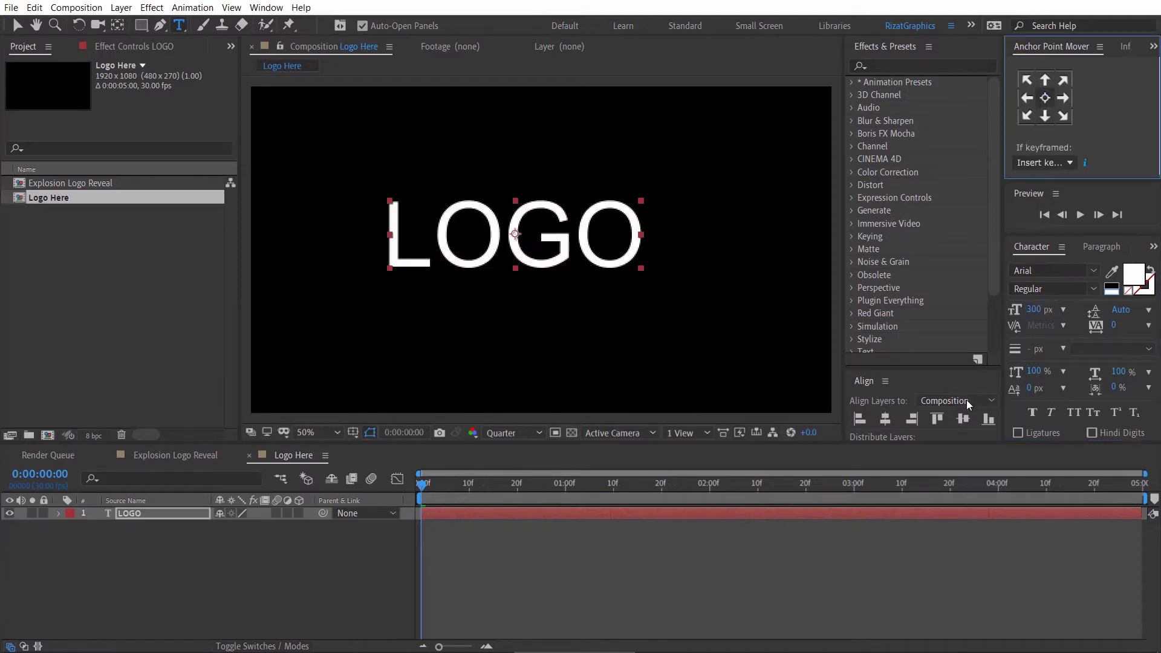
left_click(886, 419)
left_click(508, 433)
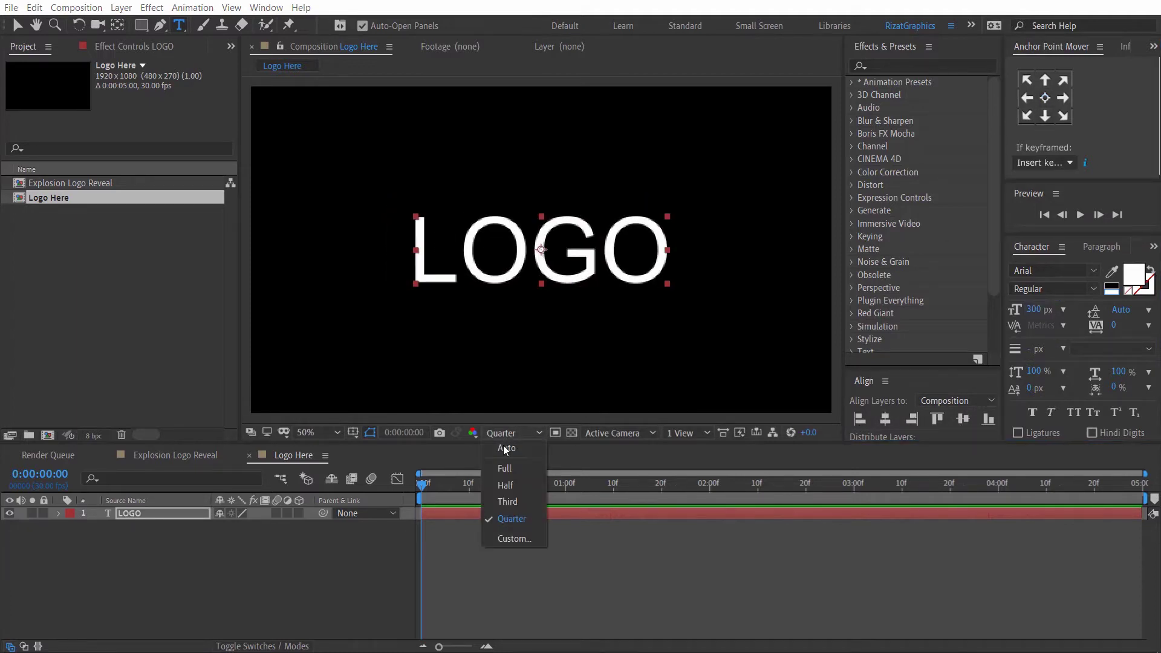
left_click(505, 469)
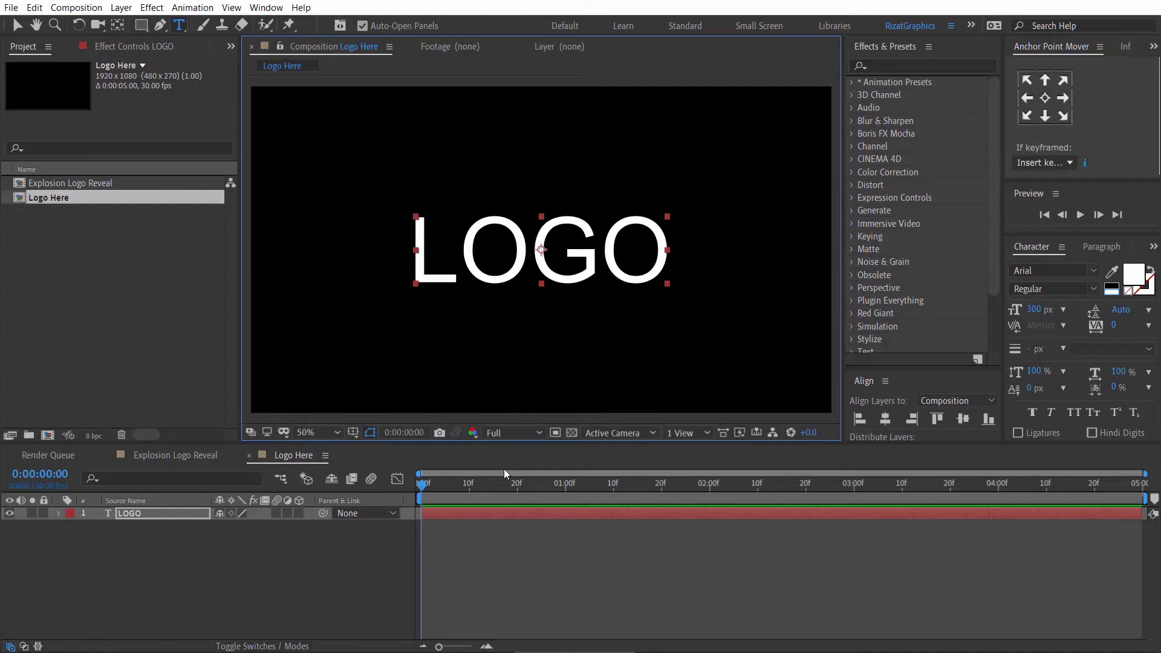
- Create a third composition named Reflection at 1920 x 1080 px, 30 fps and five seconds long
left_click(78, 7)
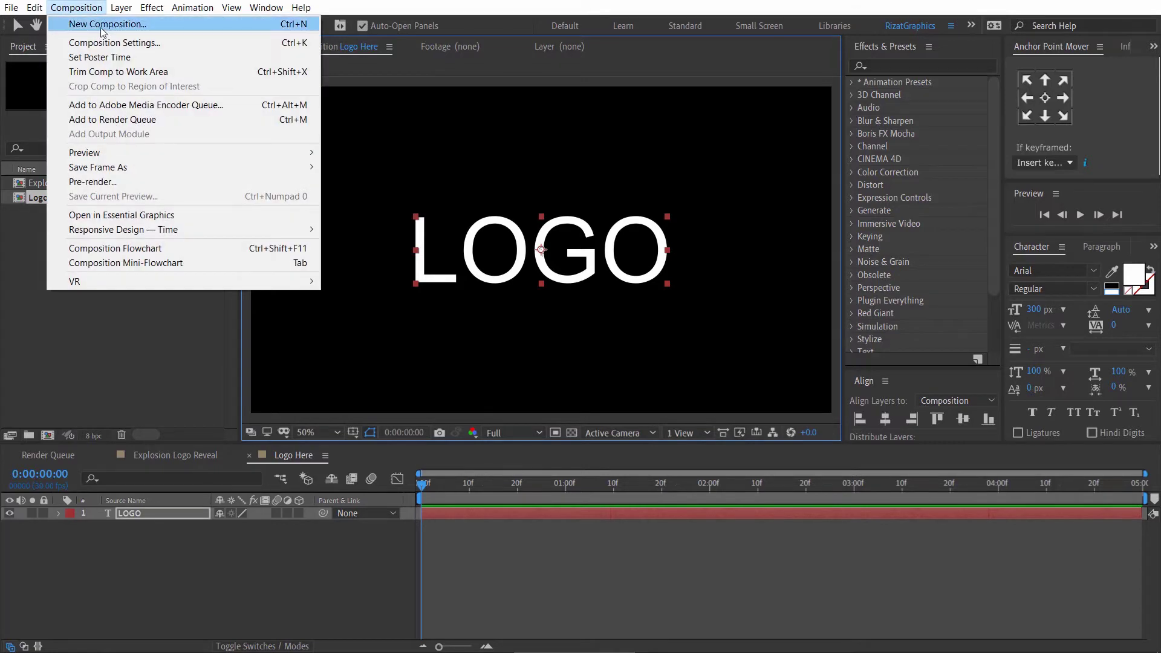
left_click(101, 27)
left_click(595, 73)
key("BackSpace")
key("BackSpace")
key("BackSpace")
key("BackSpace")
key("BackSpace")
type("R")
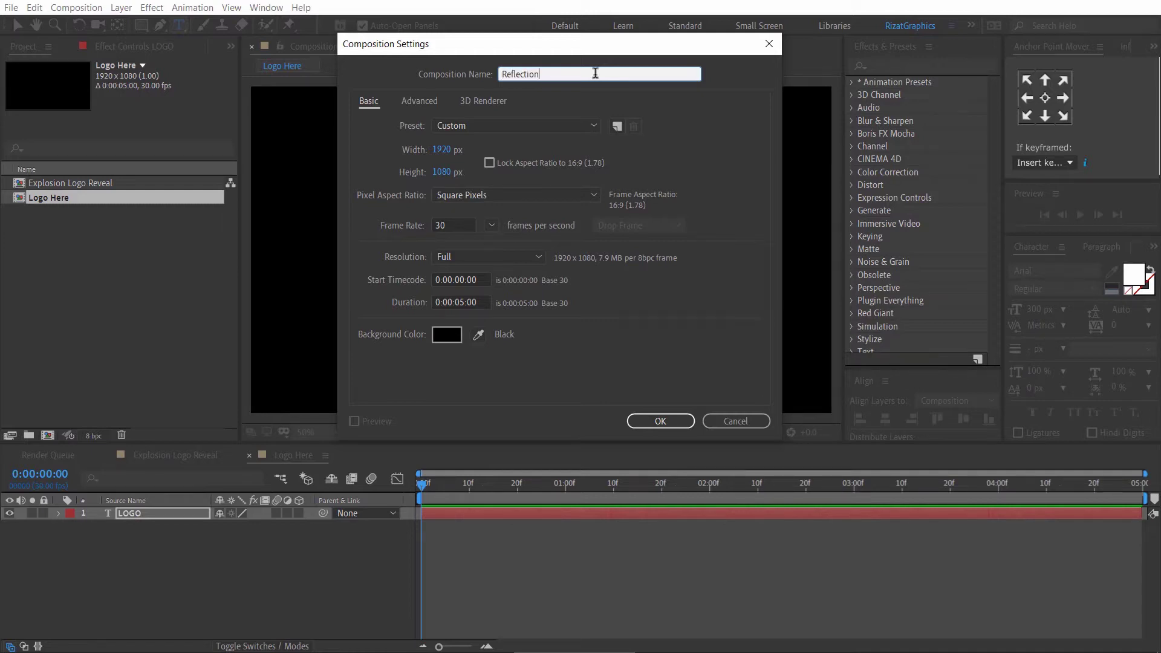
type("eflection")
left_click(662, 419)
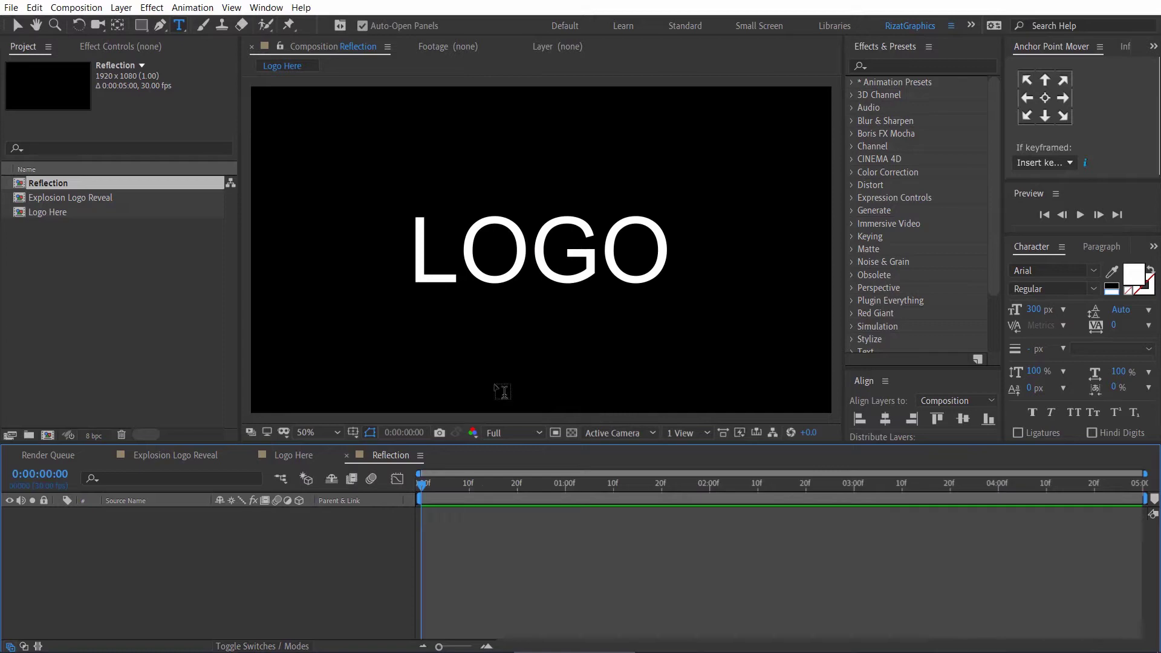
- Import the Shockwave and studio_reflection files from the project's Files folder as footage
left_click(11, 7)
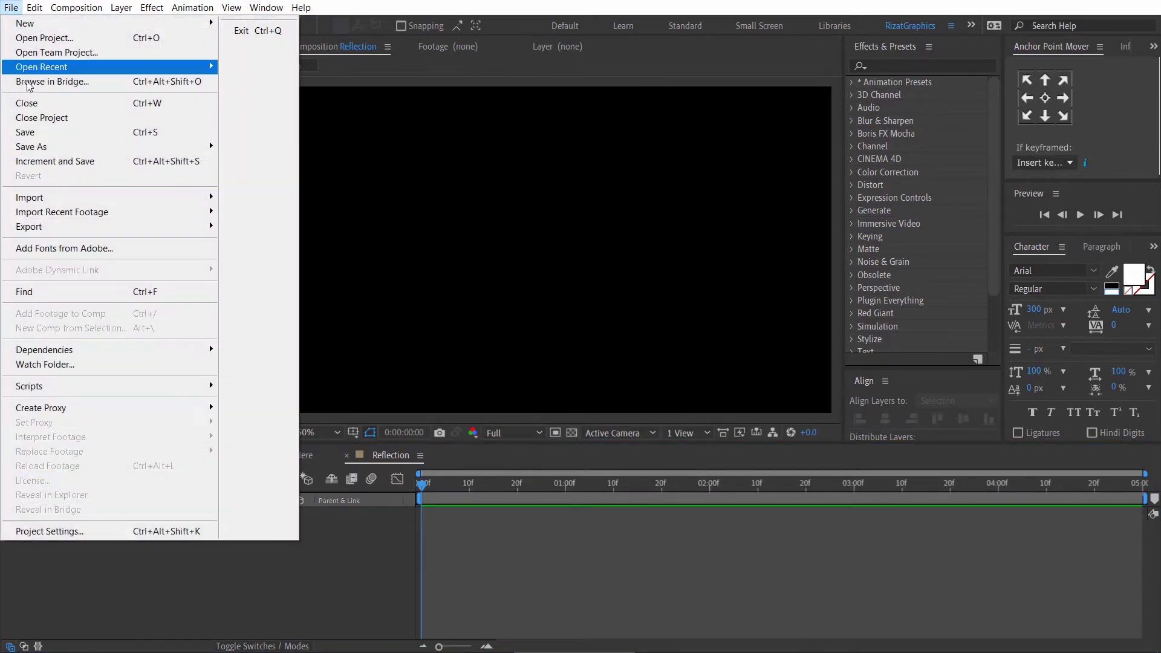
mouse_move(68, 198)
left_click(354, 198)
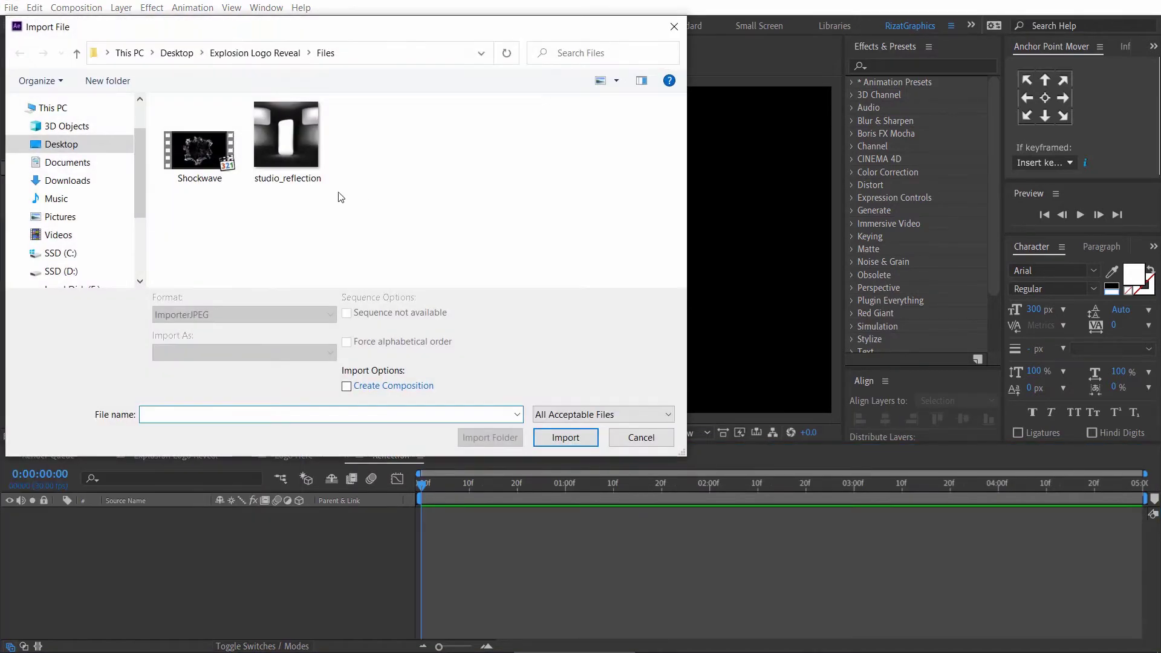
left_click_drag(363, 203, 188, 154)
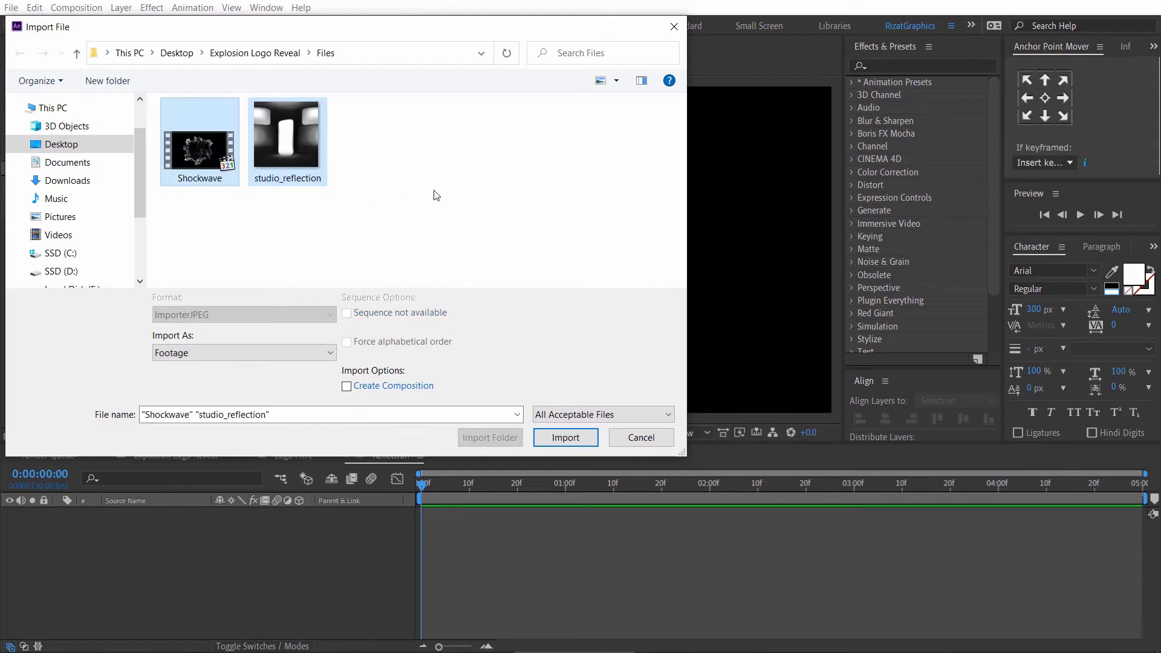
left_click(587, 437)
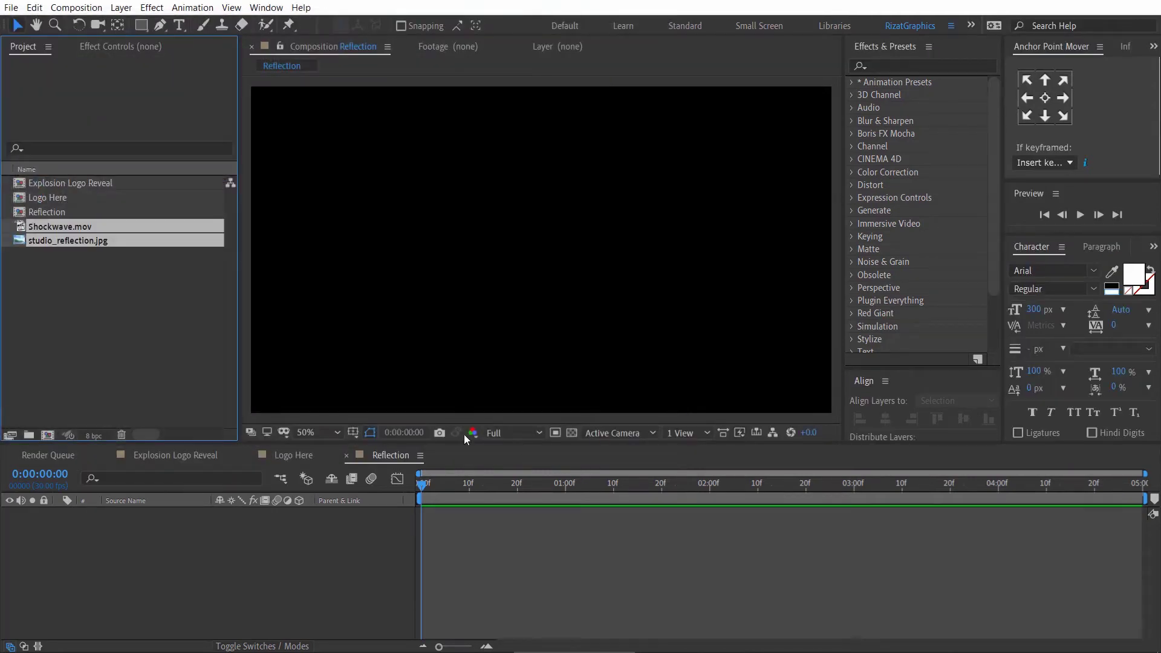
- Add studio_reflection.jpg to the Reflection composition and set its scale to 50%
left_click(86, 274)
left_click(80, 243)
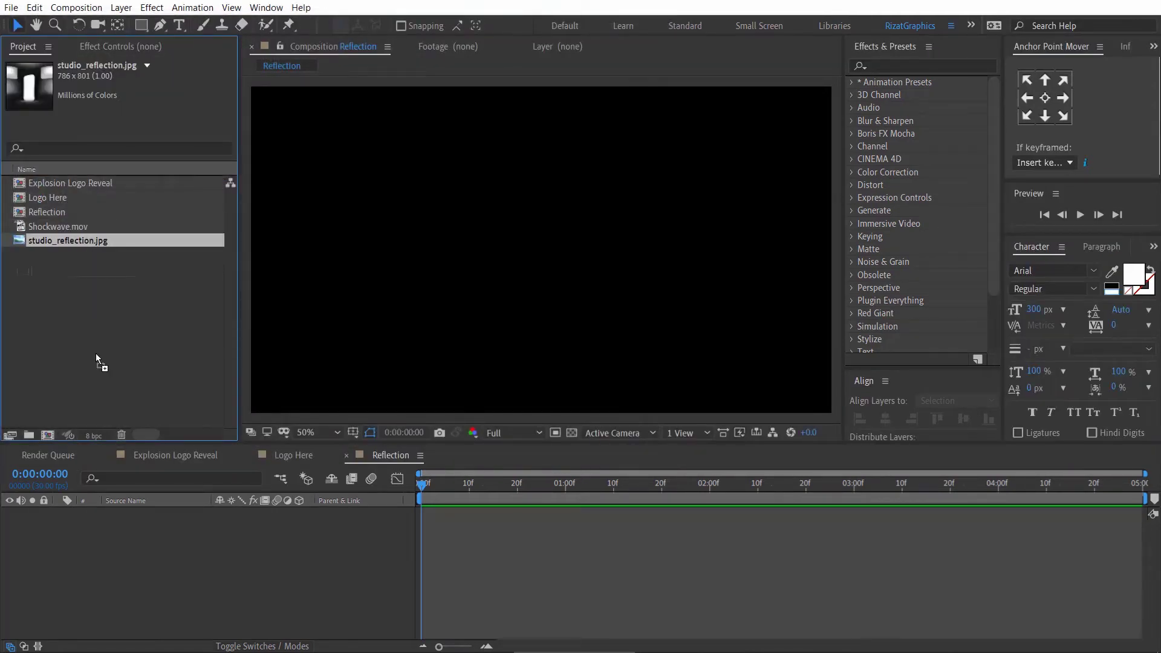
left_click_drag(105, 542, 105, 542)
key("s")
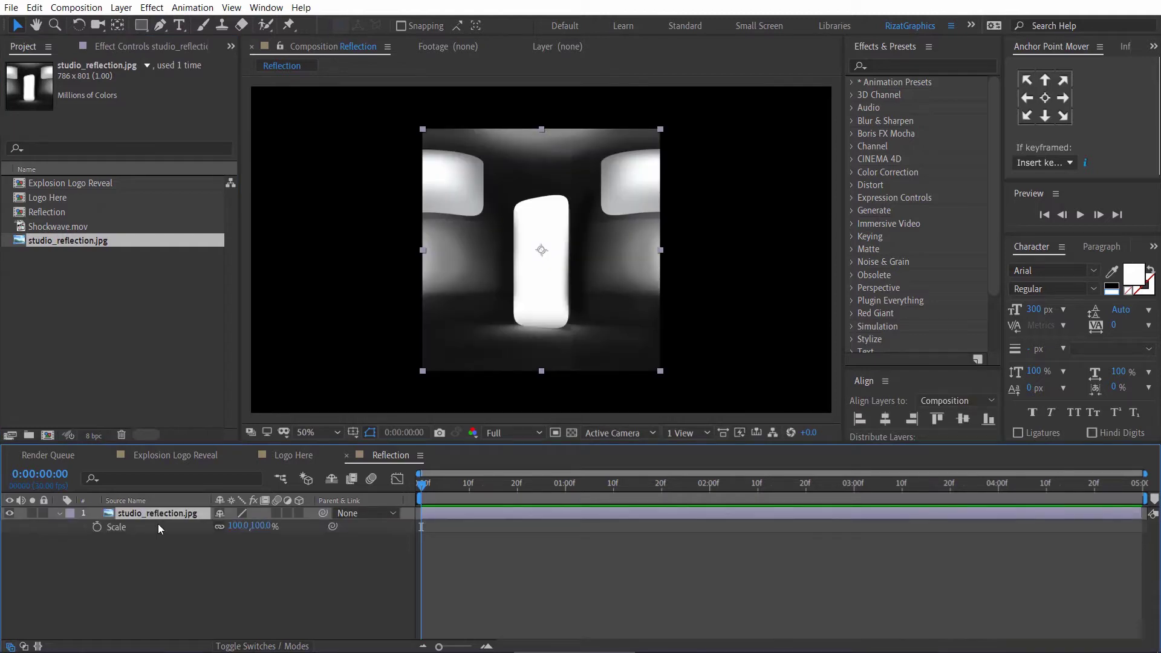
left_click(237, 525)
type("50")
key("Return")
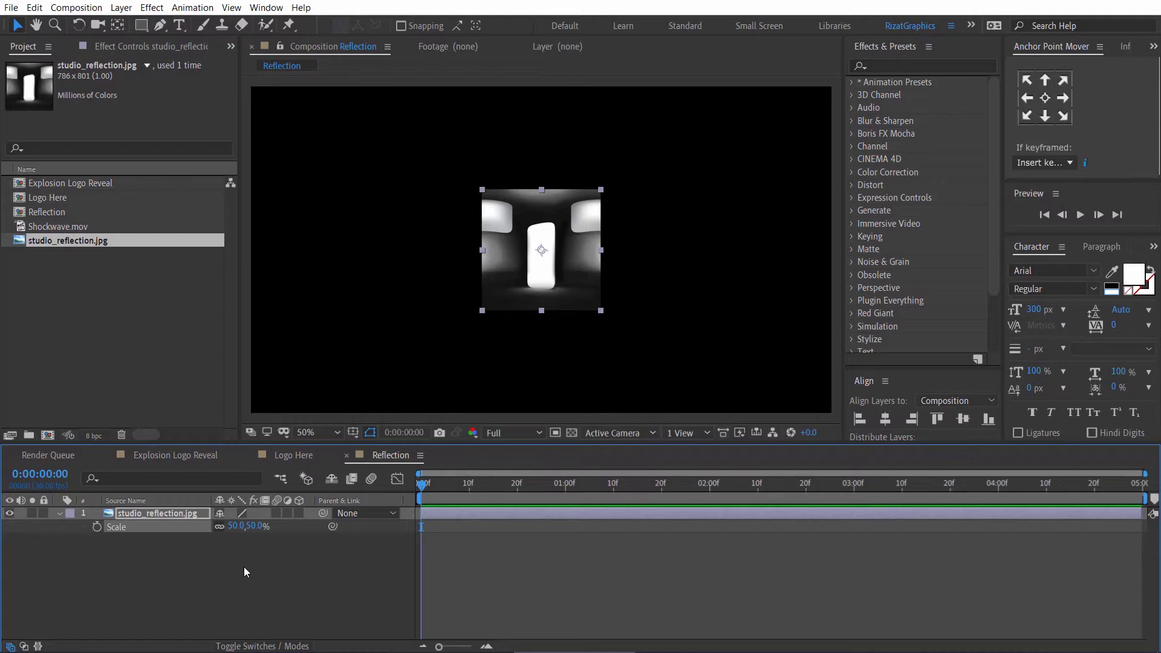
- Apply the Motion Tile effect to the studio_reflection.jpg layer
left_click(907, 65)
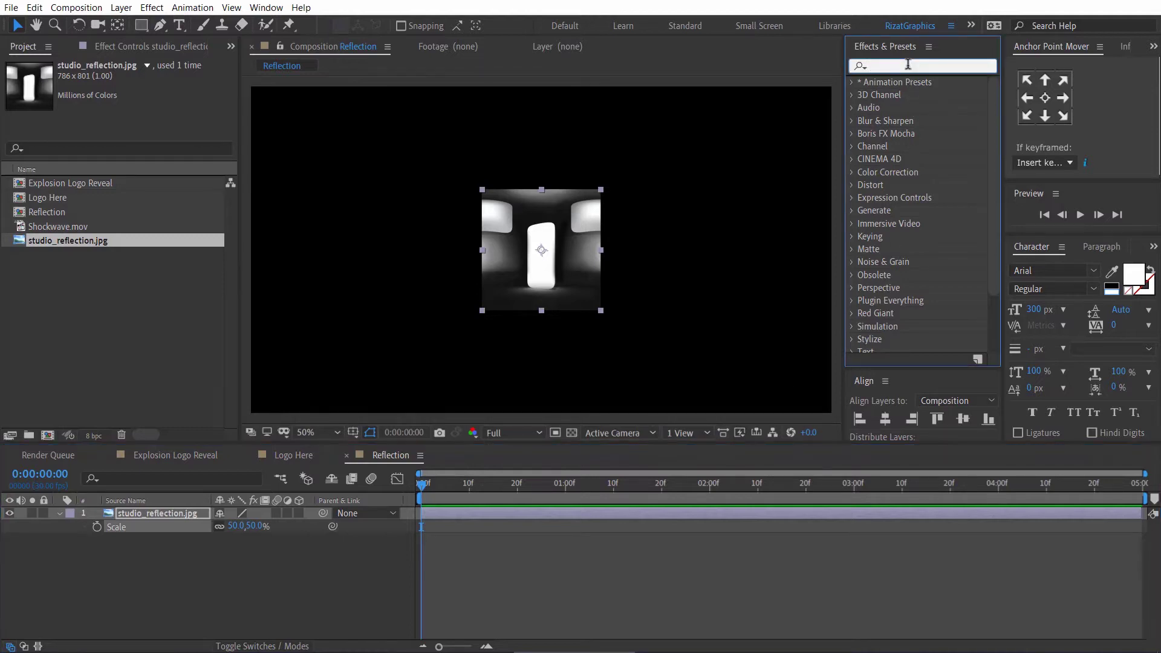
type("motion ti")
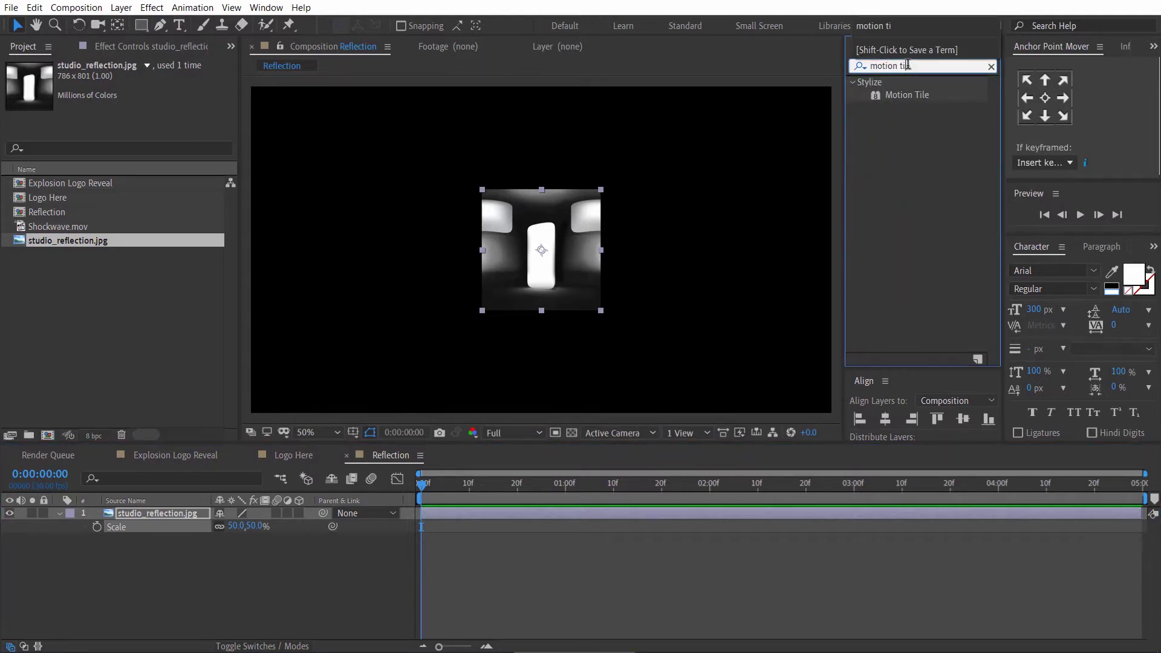
left_click_drag(905, 95, 546, 235)
- Set the Motion Tile effect's Output Width to 330
left_click(145, 129)
type("330")
key("Return")
- Set Motion Tile's Output Width and Output Height to 500 and enable Mirror Edges
left_click(147, 130)
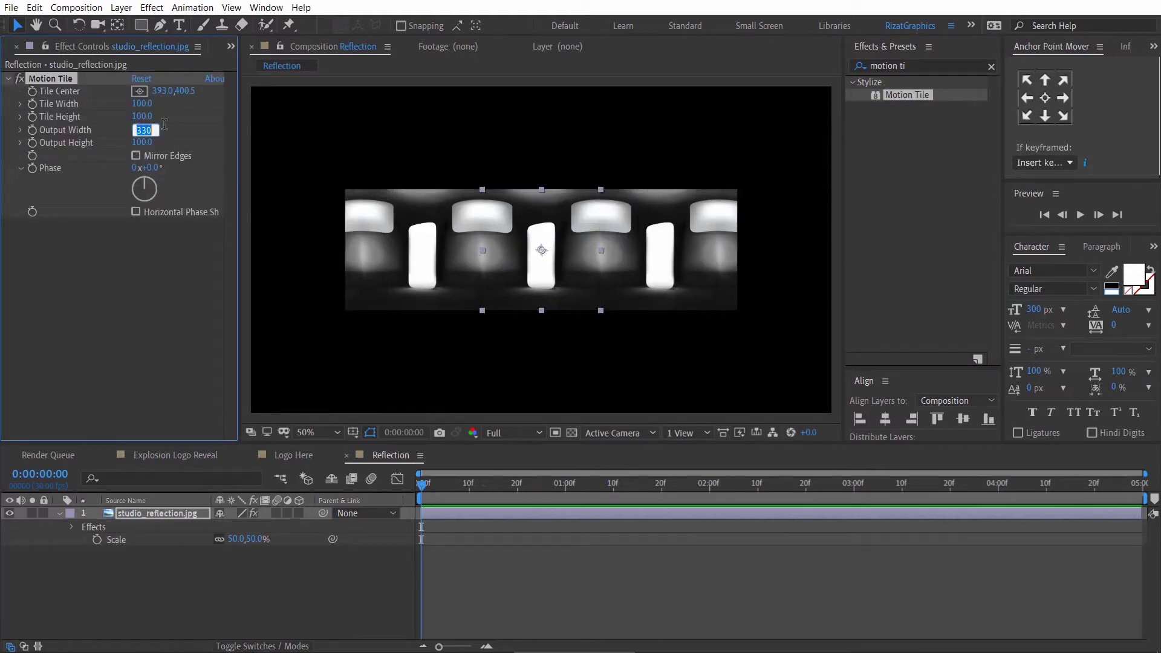
type("500")
key("Tab")
type("5")
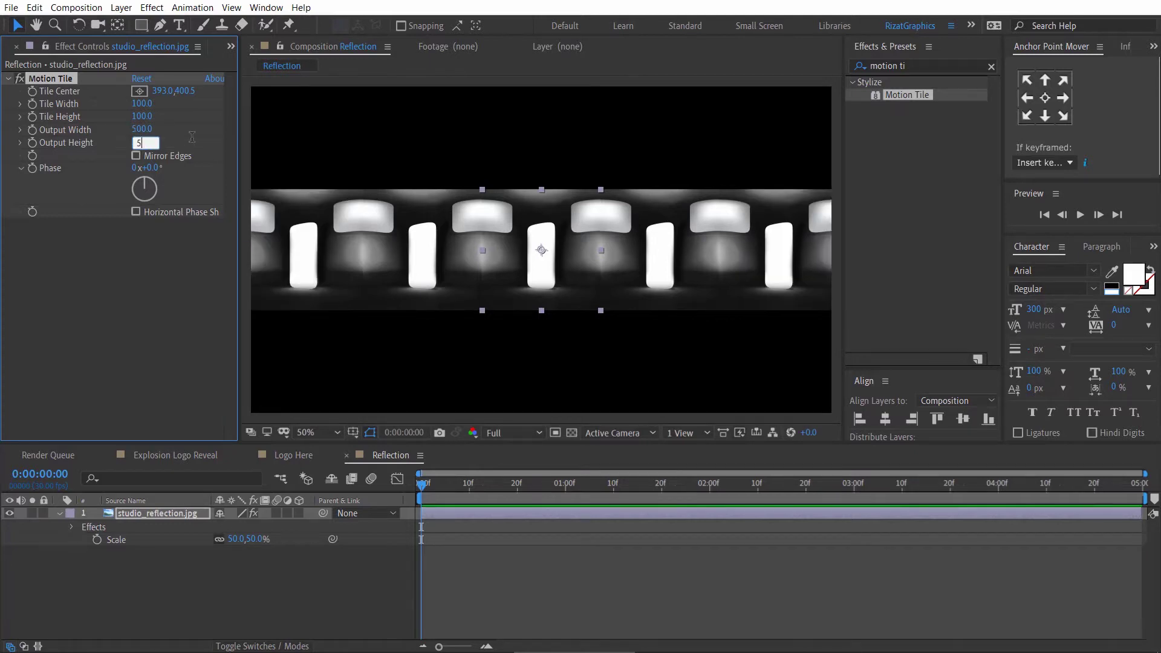
key("Return")
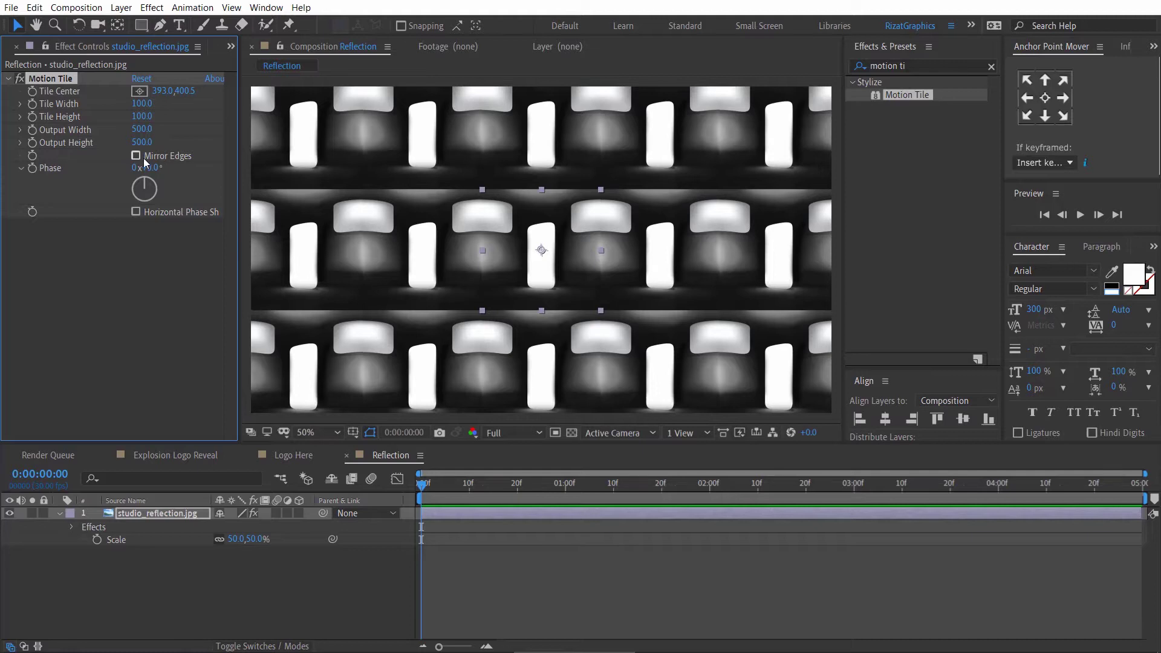
left_click(136, 156)
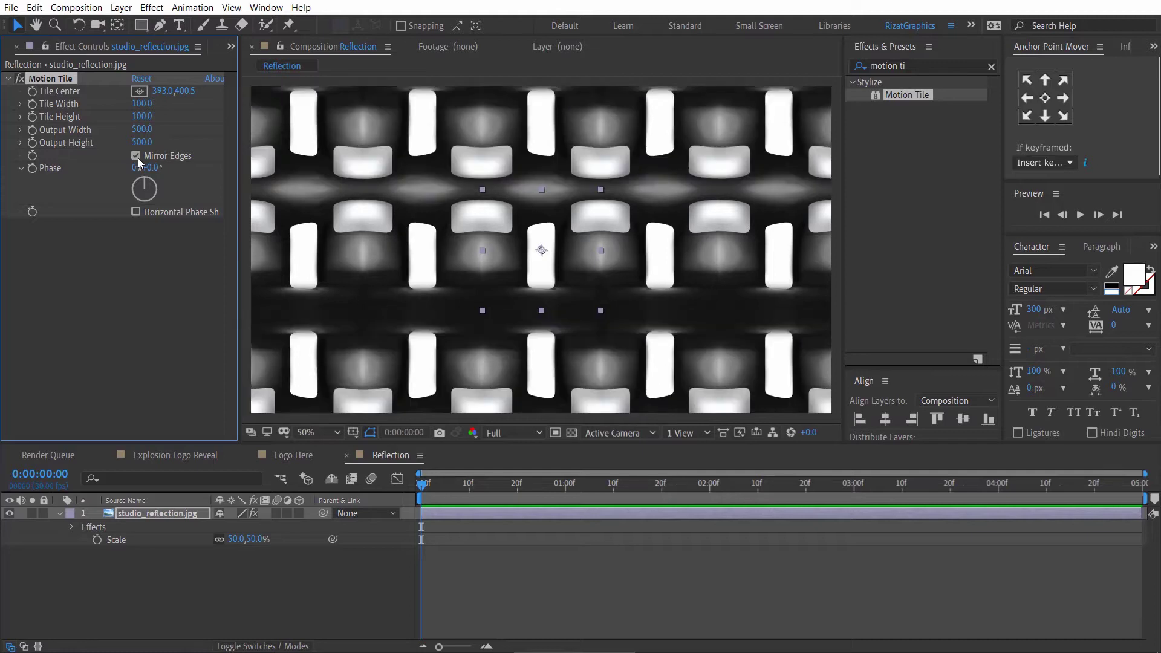
- Animate Motion Tile's Tile Center with a keyframe at 0:00:00:00 and another at 0:00:04:29 moved horizontally to about 3601, 400.5
left_click(393, 492)
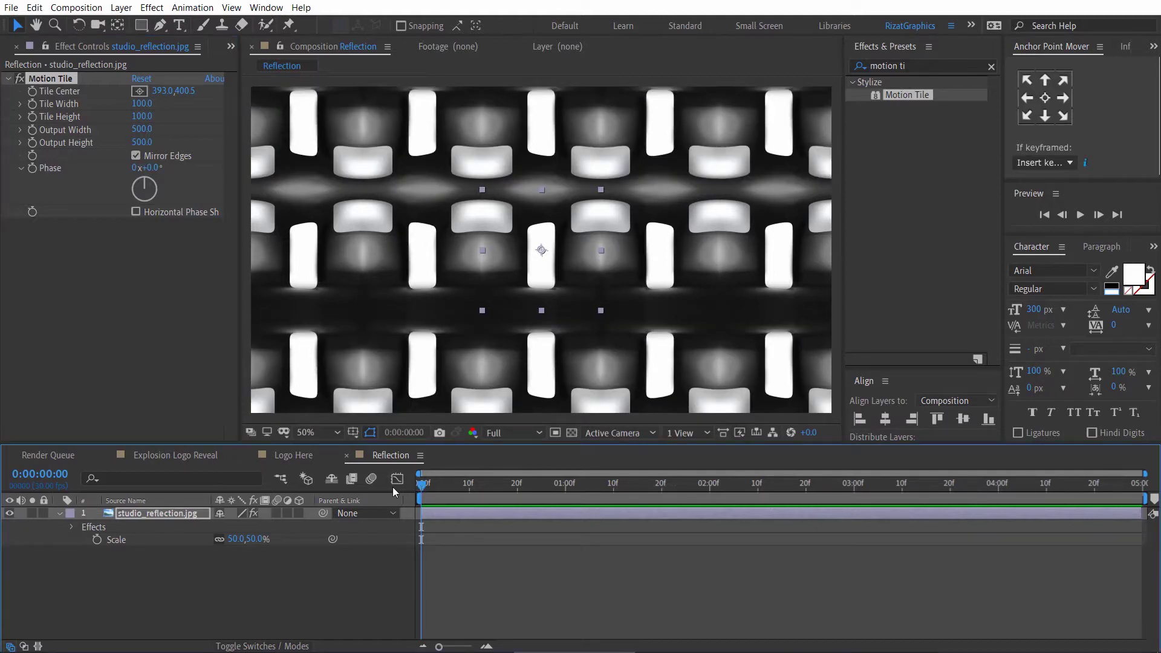
left_click(34, 96)
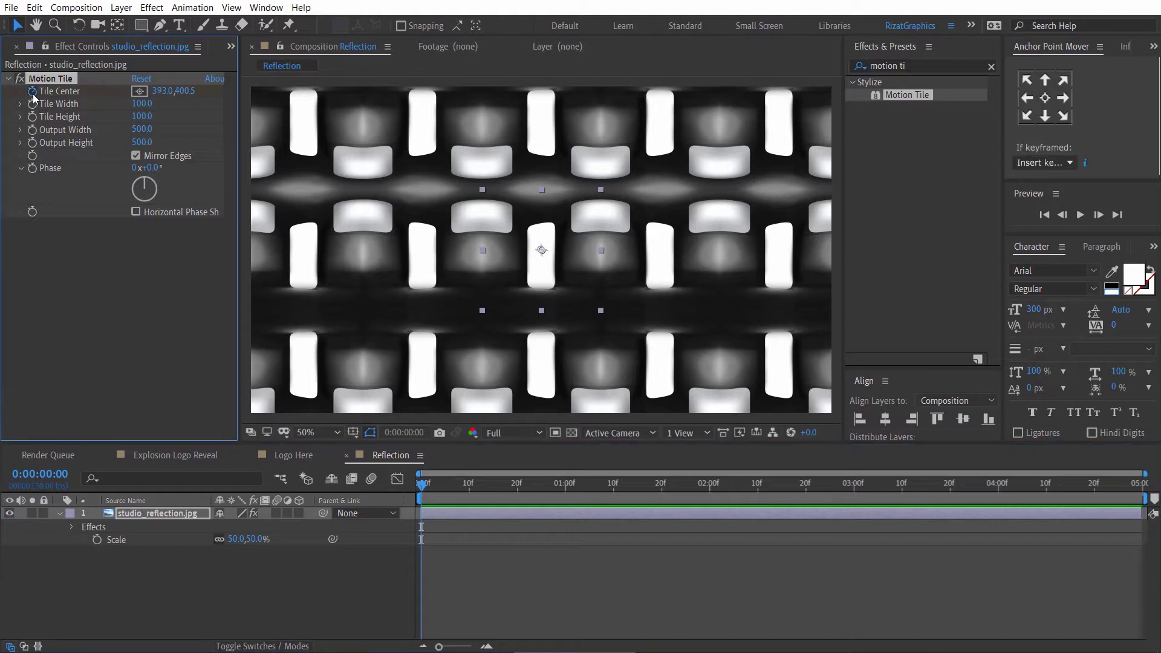
left_click(324, 432)
left_click(339, 284)
left_click_drag(1079, 484, 1139, 484)
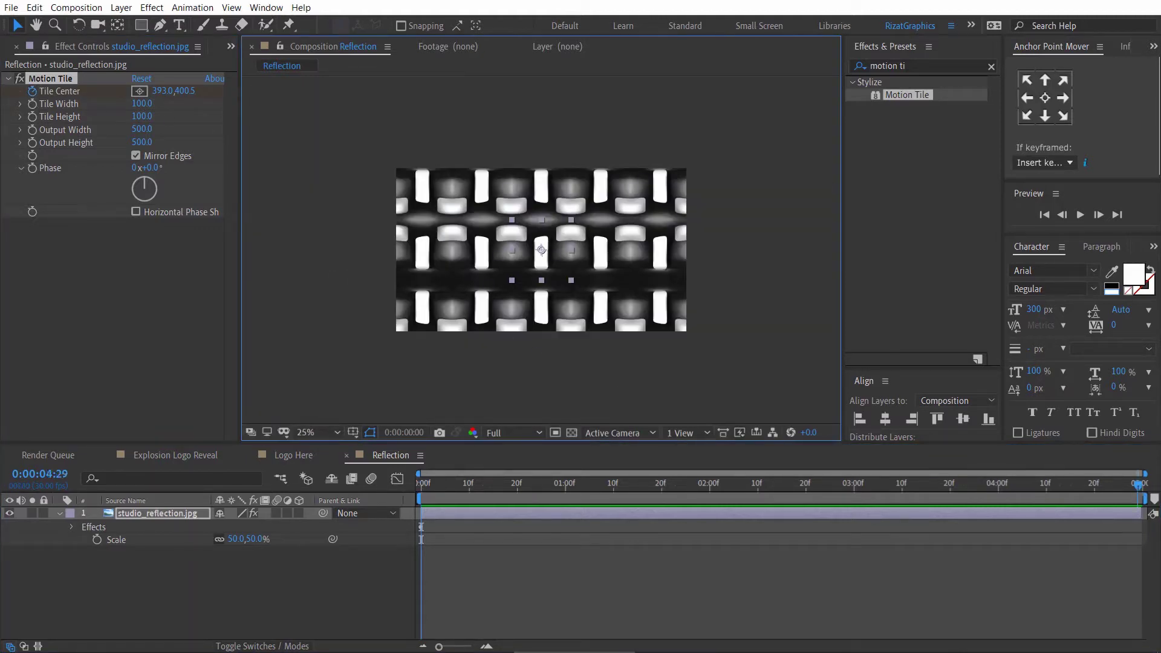
left_click_drag(541, 250, 783, 259)
- Apply Easy Ease to the Tile Center keyframes of the studio_reflection.jpg layer
left_click(538, 510)
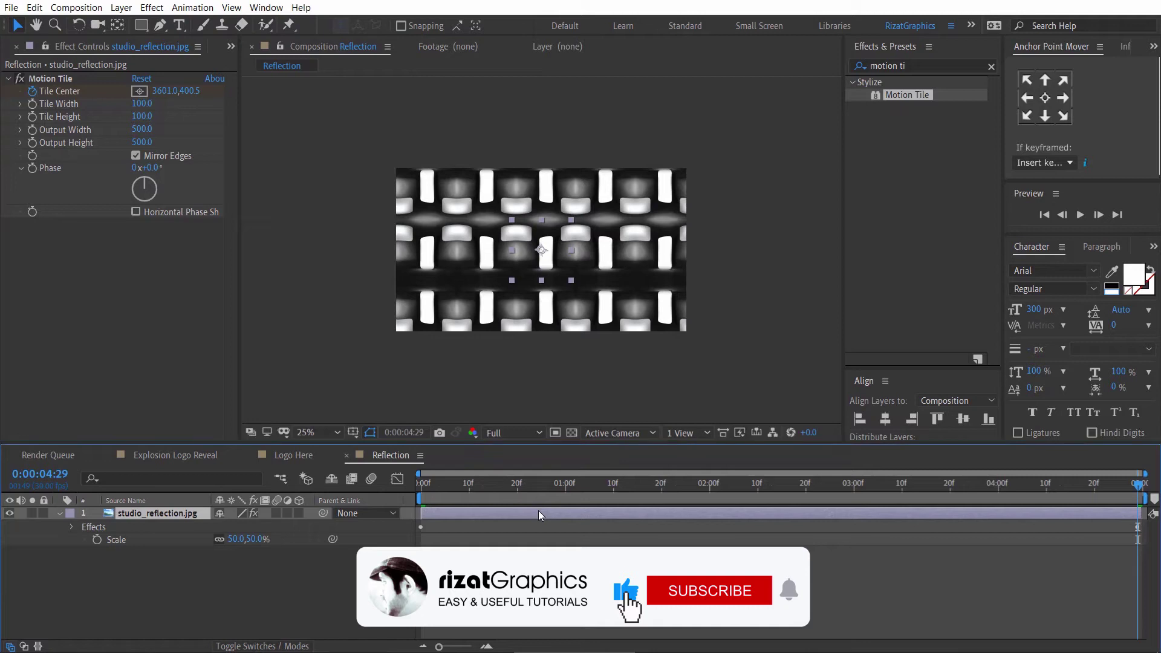
key("u")
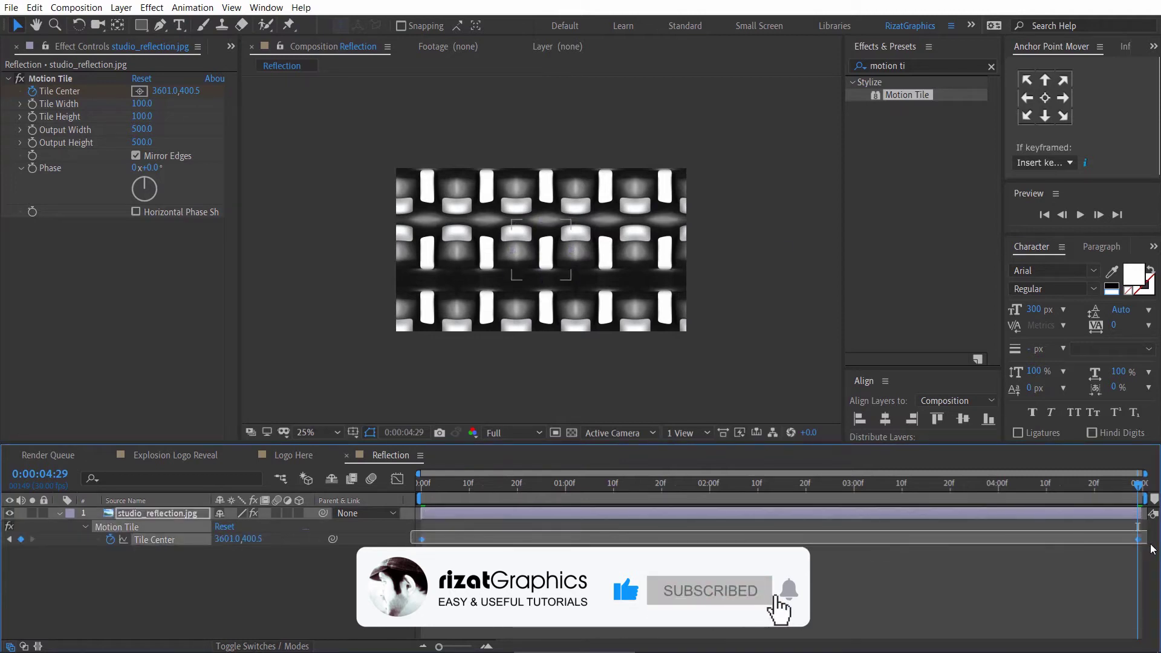
left_click(1139, 539)
right_click(1139, 538)
mouse_move(1064, 529)
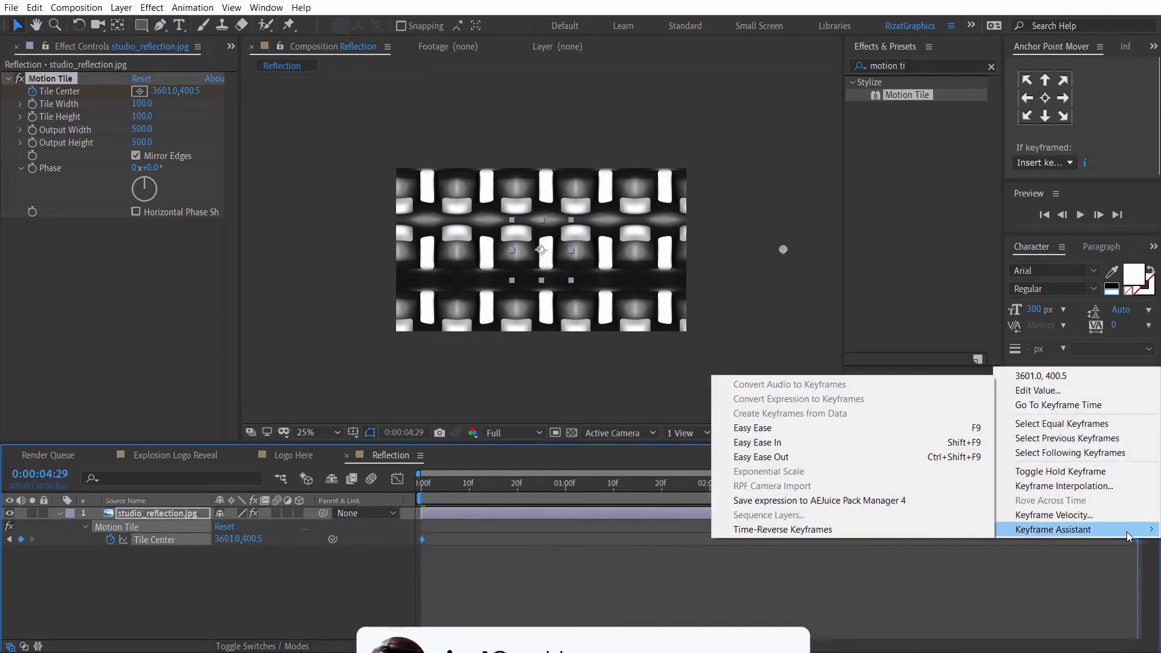
left_click(884, 429)
- Preview the Reflection composition's tile animation from the first frame and clear the effects search
left_click(417, 482)
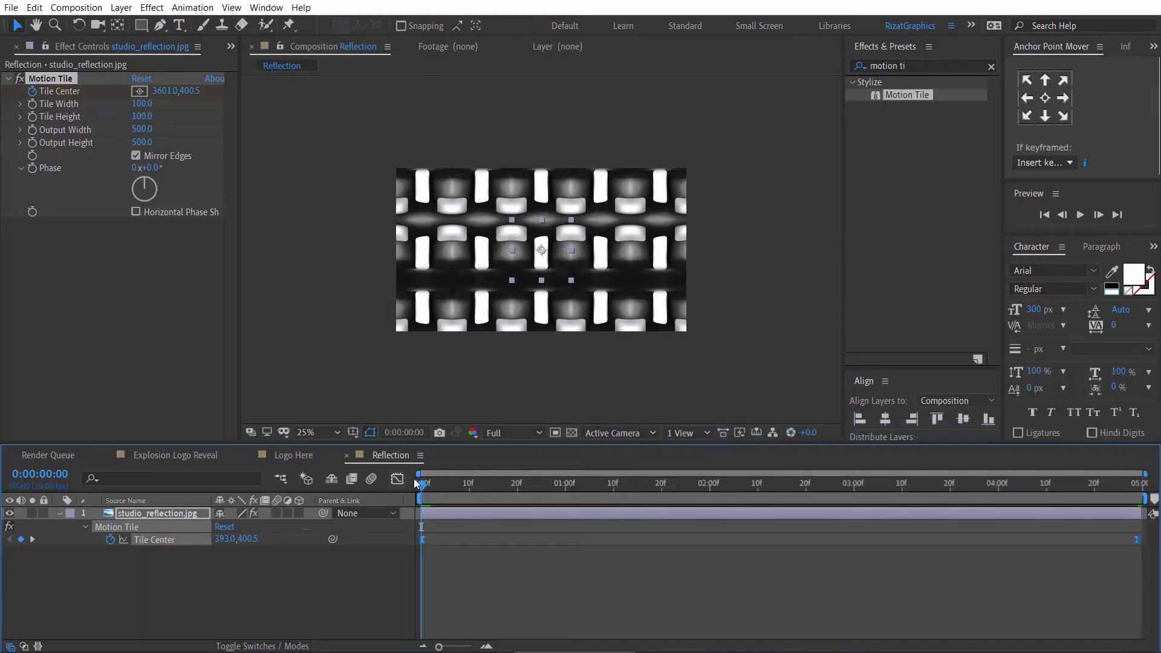
left_click(1079, 215)
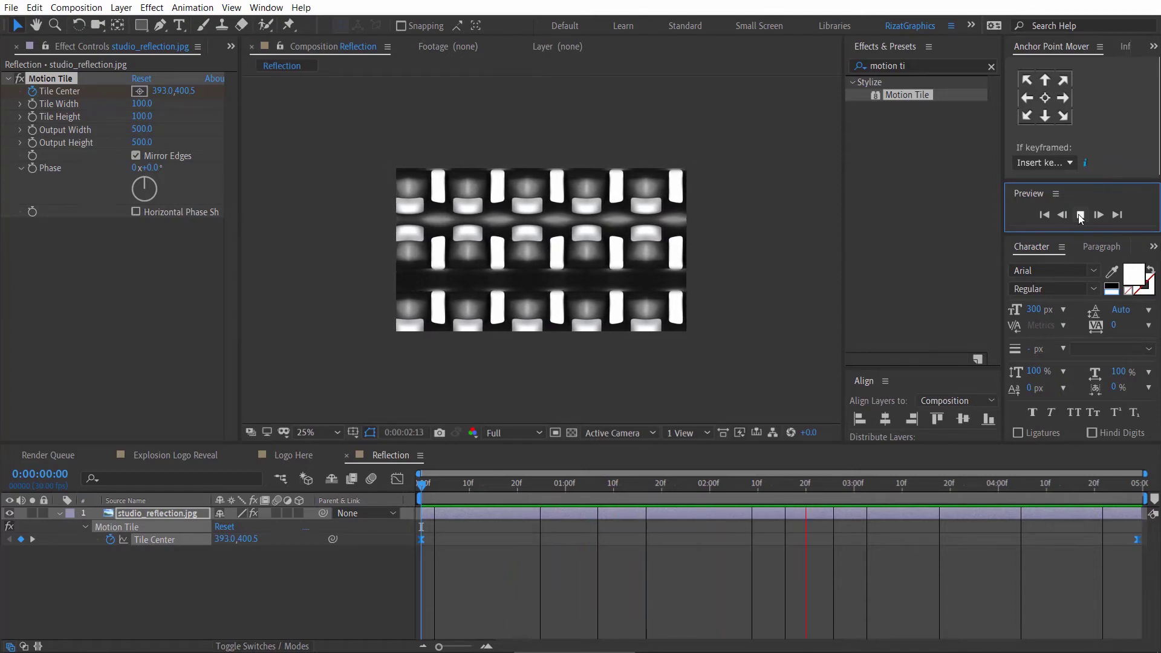
left_click(1080, 216)
left_click(991, 66)
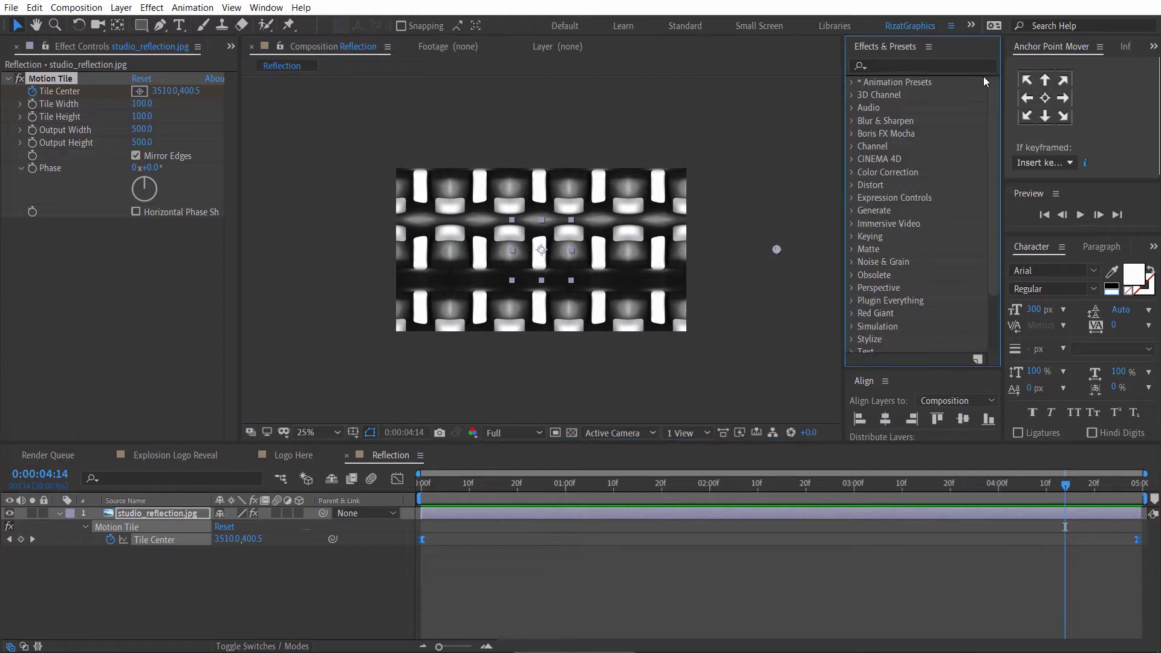
- Create a new 1920 x 1080, 30 fps, five-second composition named Reflection Build
left_click(77, 8)
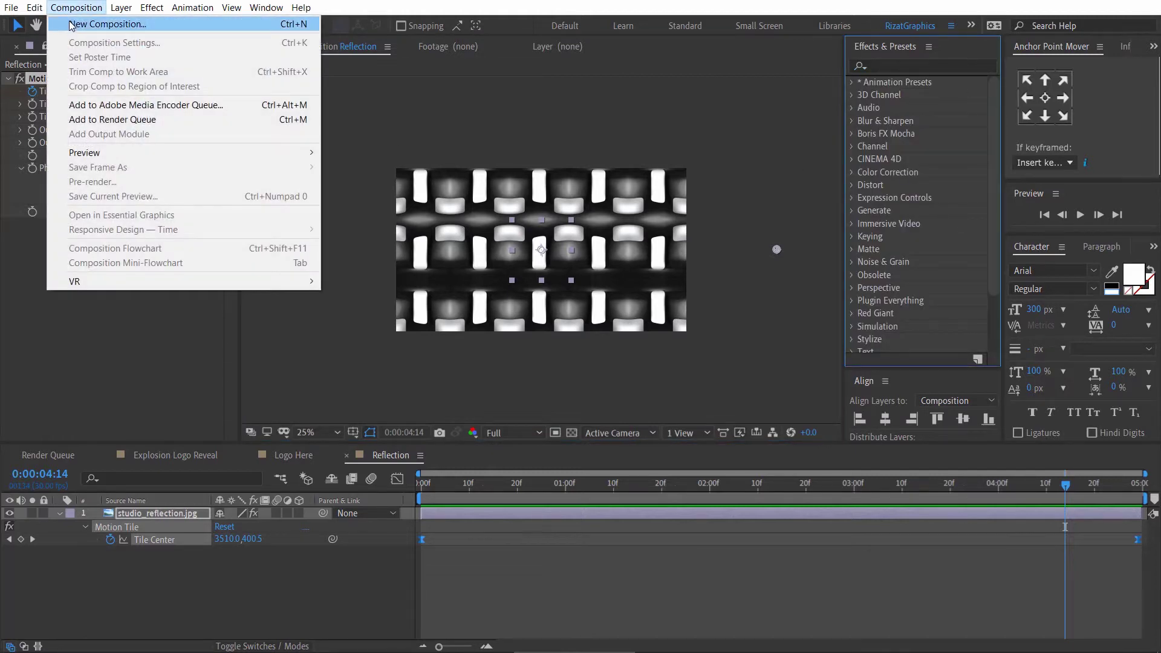
left_click(71, 26)
left_click(634, 74)
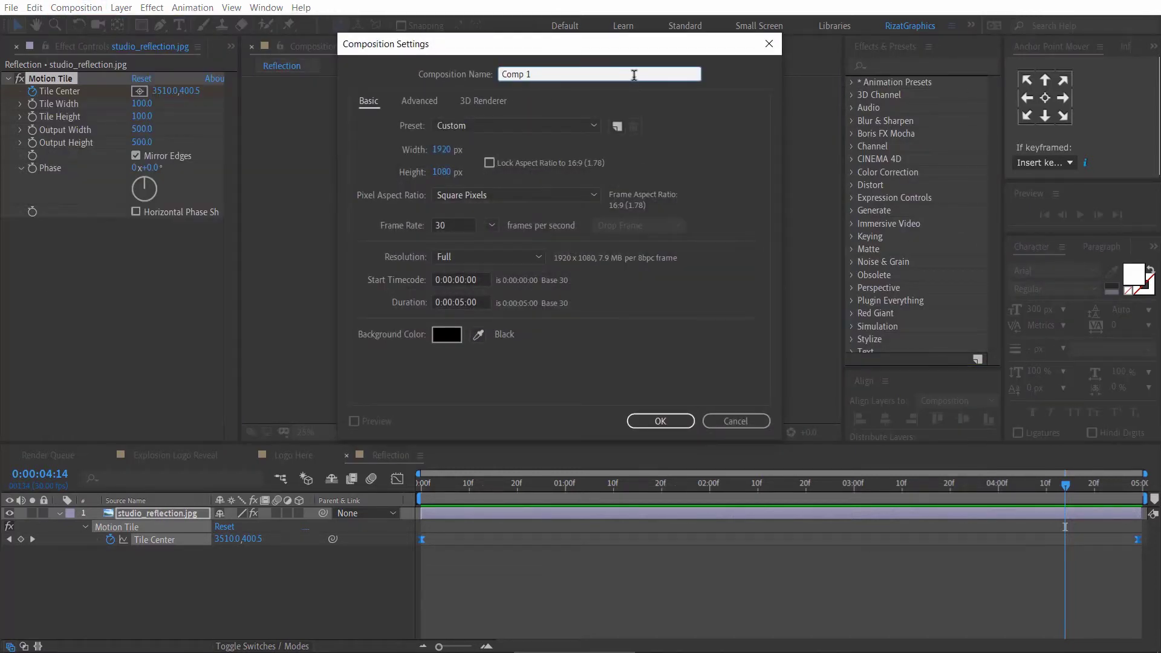
key("BackSpace")
key("BackSpace")
key("BackSpace")
key("BackSpace")
key("BackSpace")
key("Return")
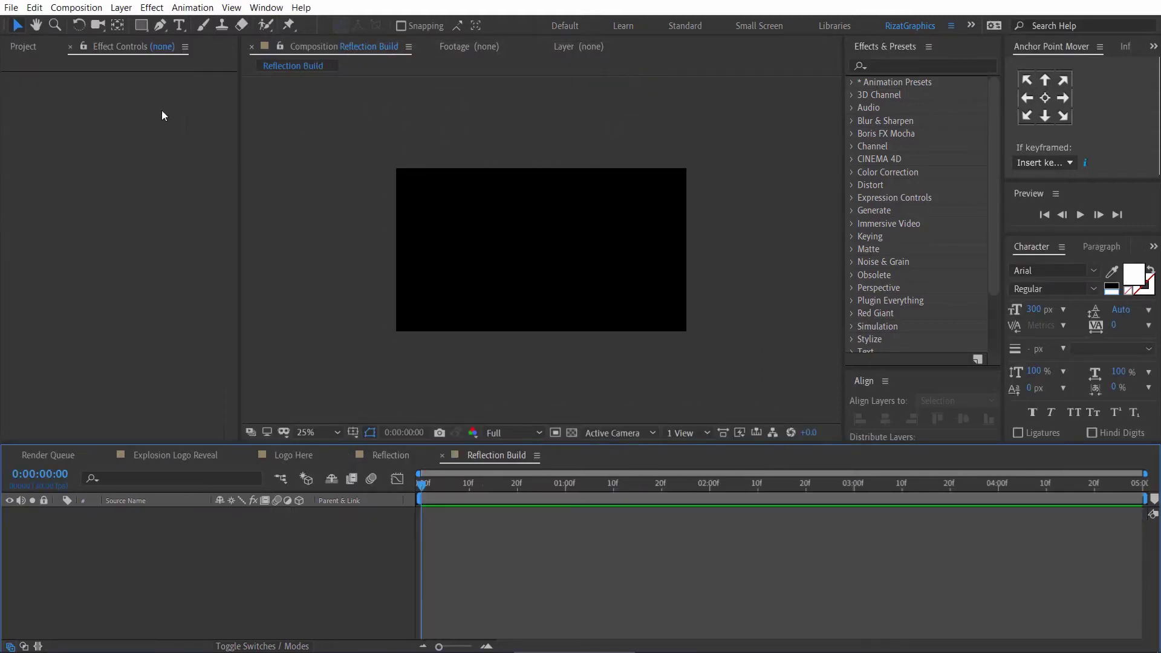
- Add the Logo Here and Reflection compositions as layers in Reflection Build, with Reflection beneath Logo Here
left_click(33, 48)
left_click(320, 431)
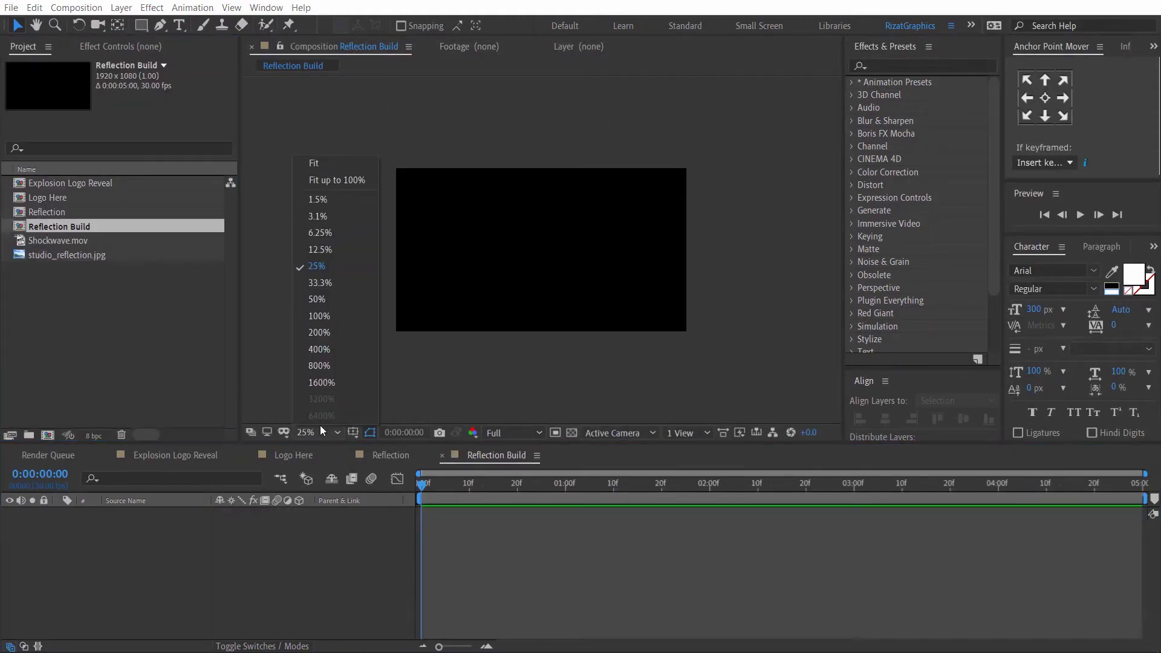
left_click(344, 183)
left_click(50, 197)
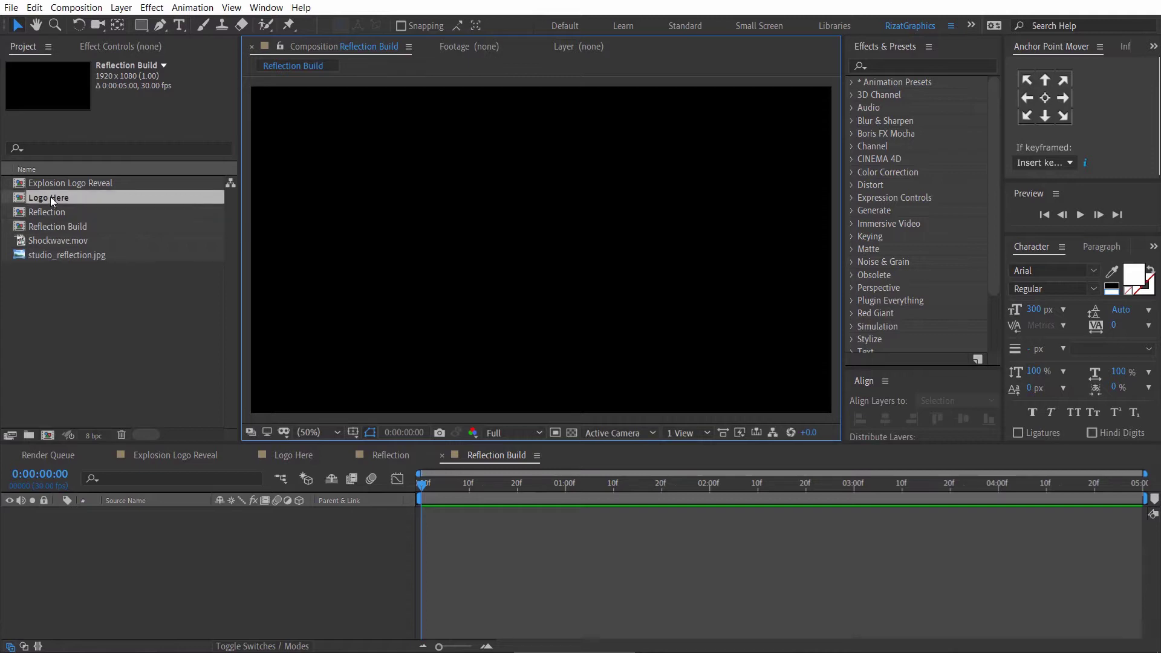
left_click_drag(67, 208, 103, 522)
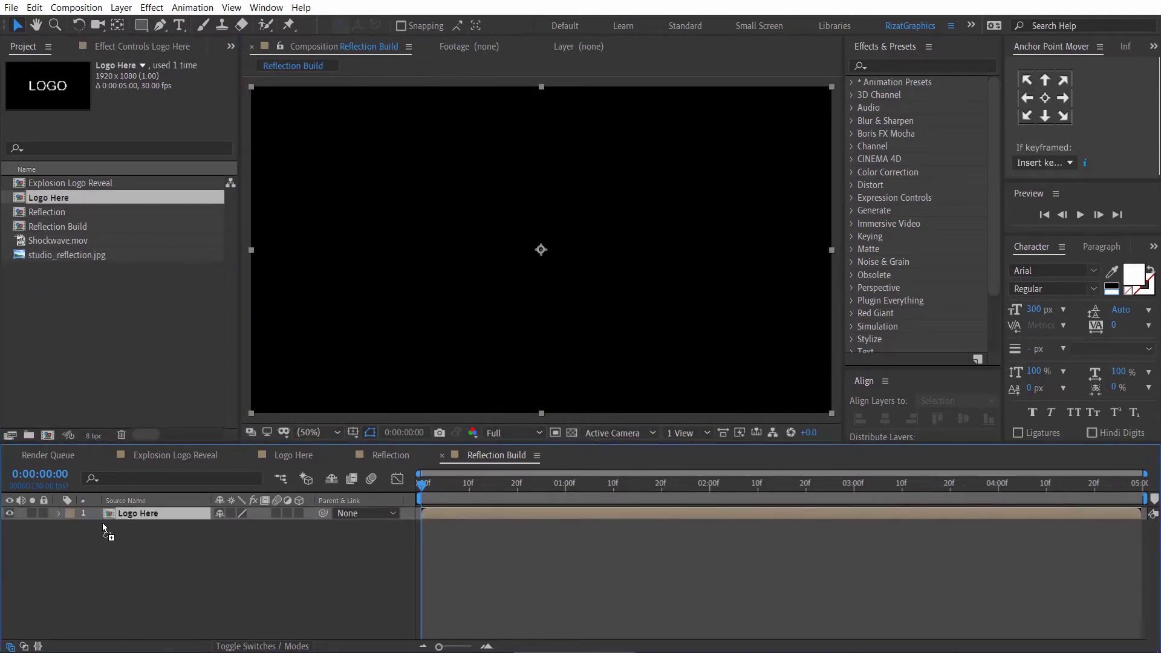
left_click(66, 212)
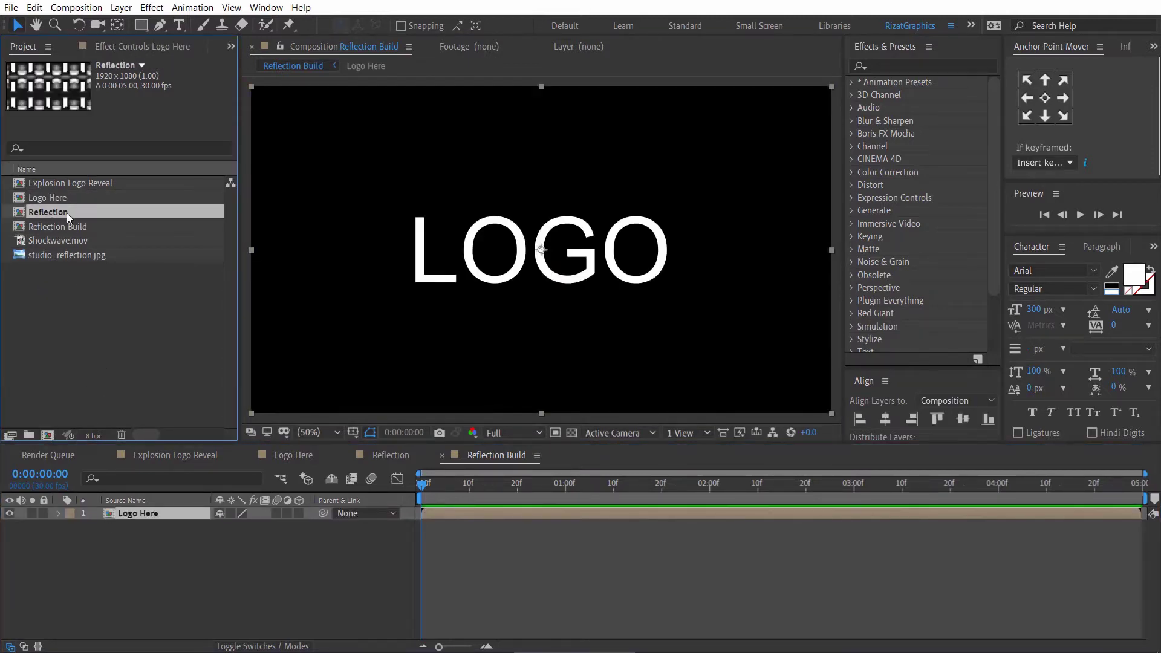
left_click_drag(94, 516, 96, 543)
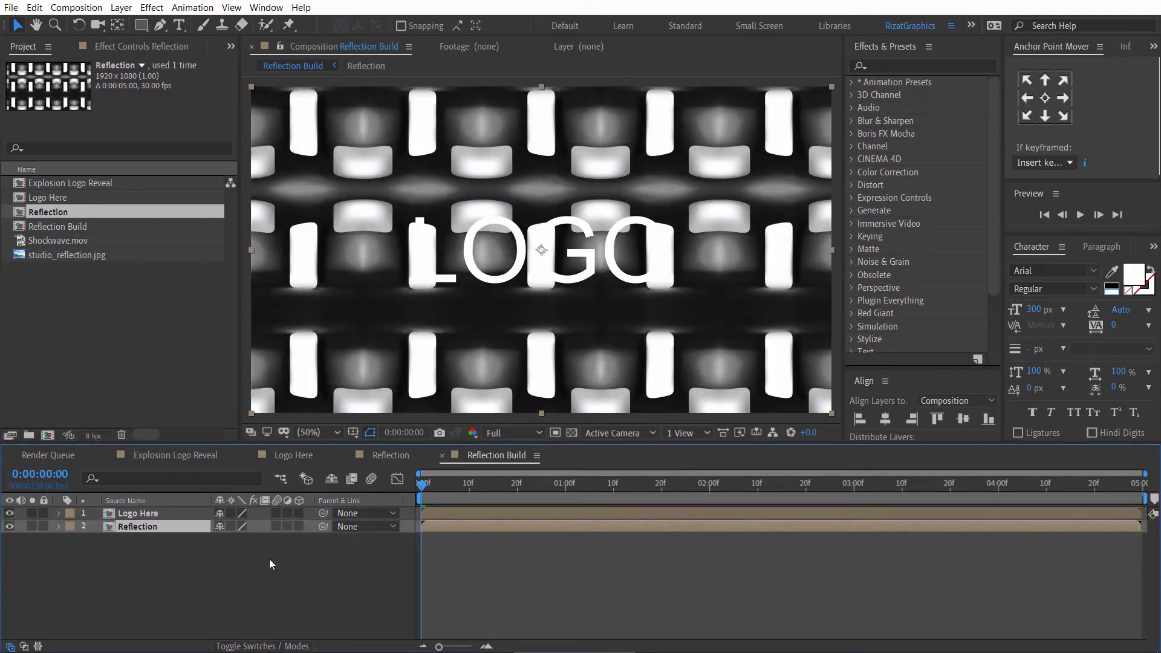
- Set the Reflection layer's track matte to Alpha Matte "Logo Here"
left_click(272, 646)
left_click(325, 527)
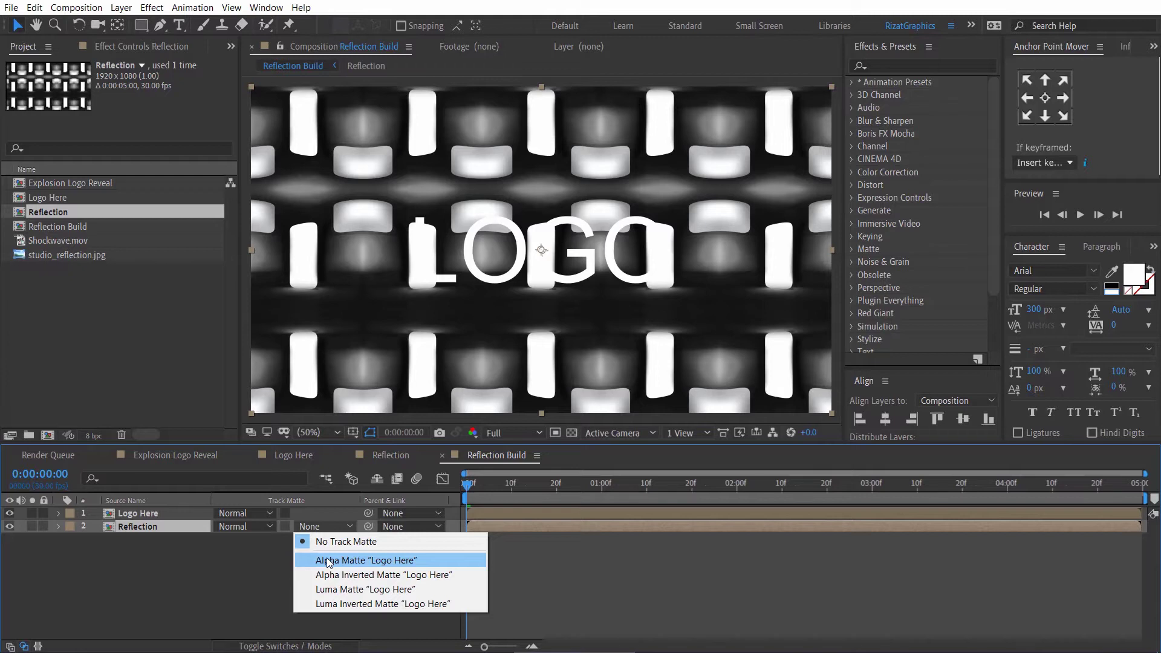
left_click(328, 561)
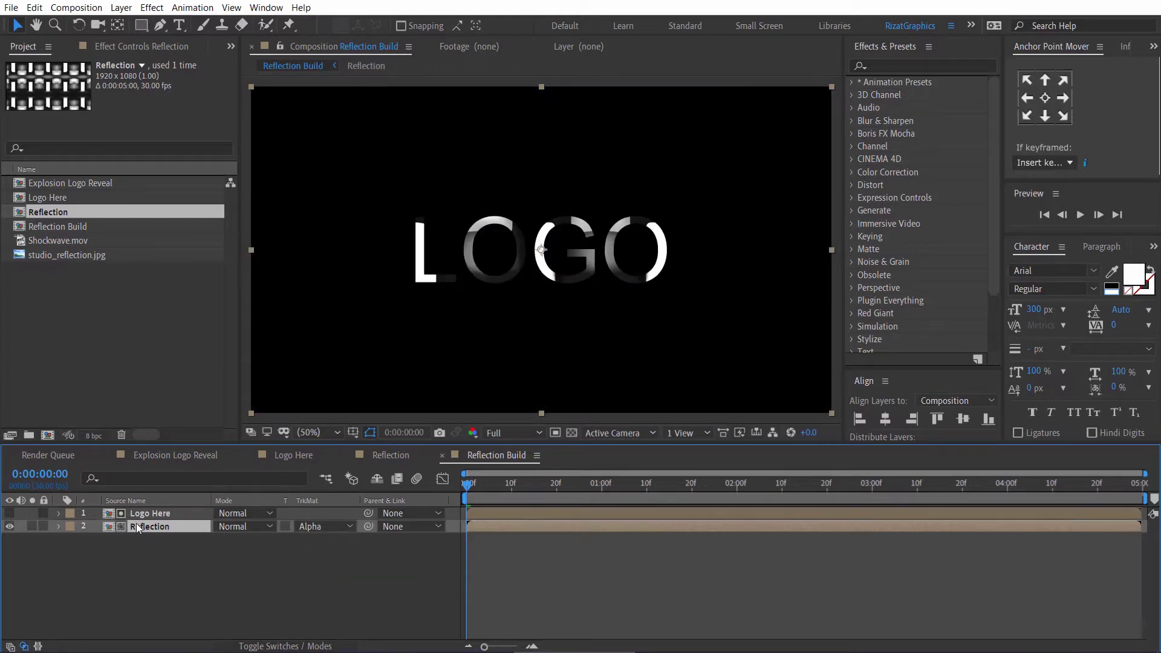
- Apply the CC Glass effect to the Reflection layer and set its Bump Map to Logo Here
left_click(942, 67)
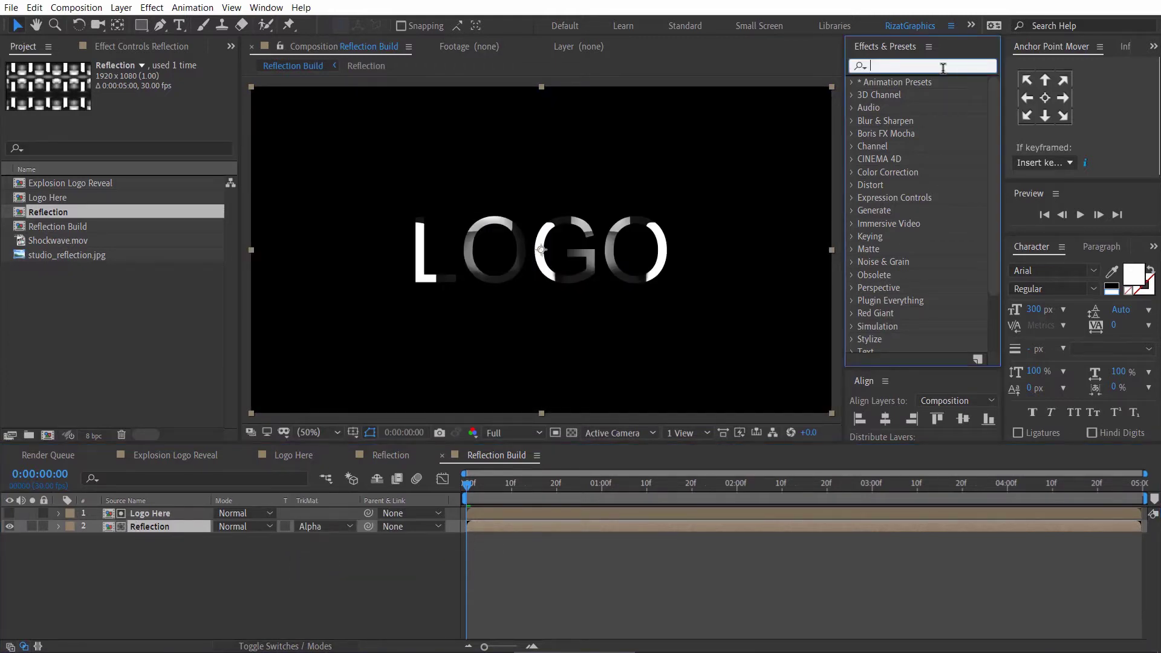
type("cc glass")
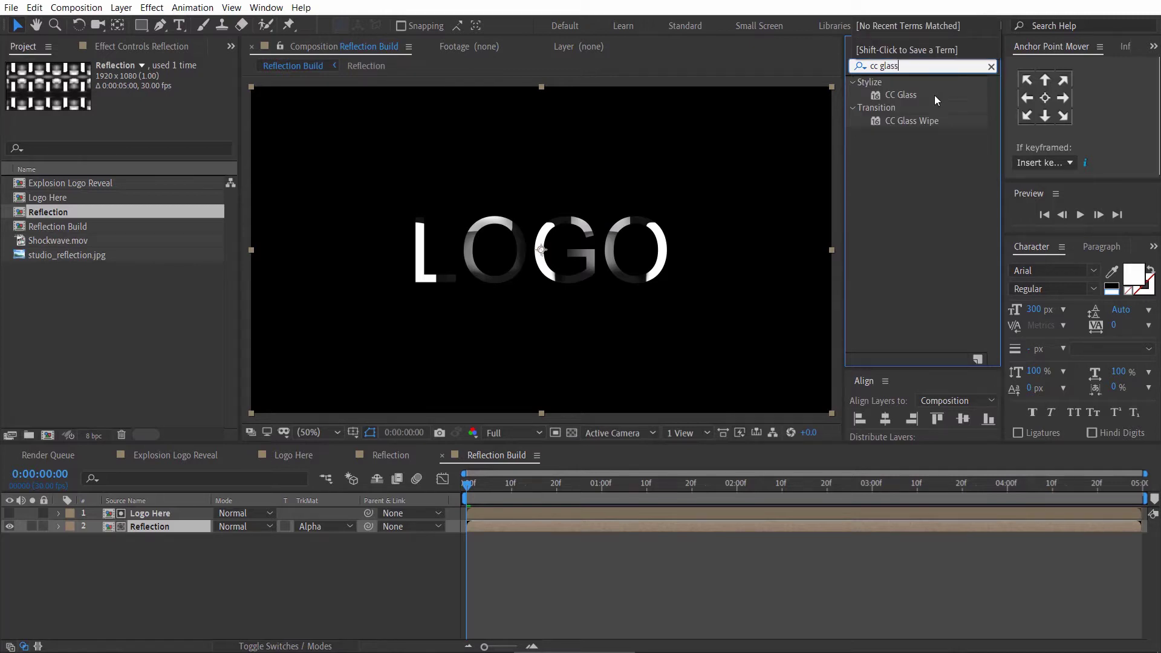
mouse_move(901, 95)
left_mouse_down()
mouse_move(811, 179)
mouse_move(459, 436)
mouse_move(202, 524)
left_mouse_up()
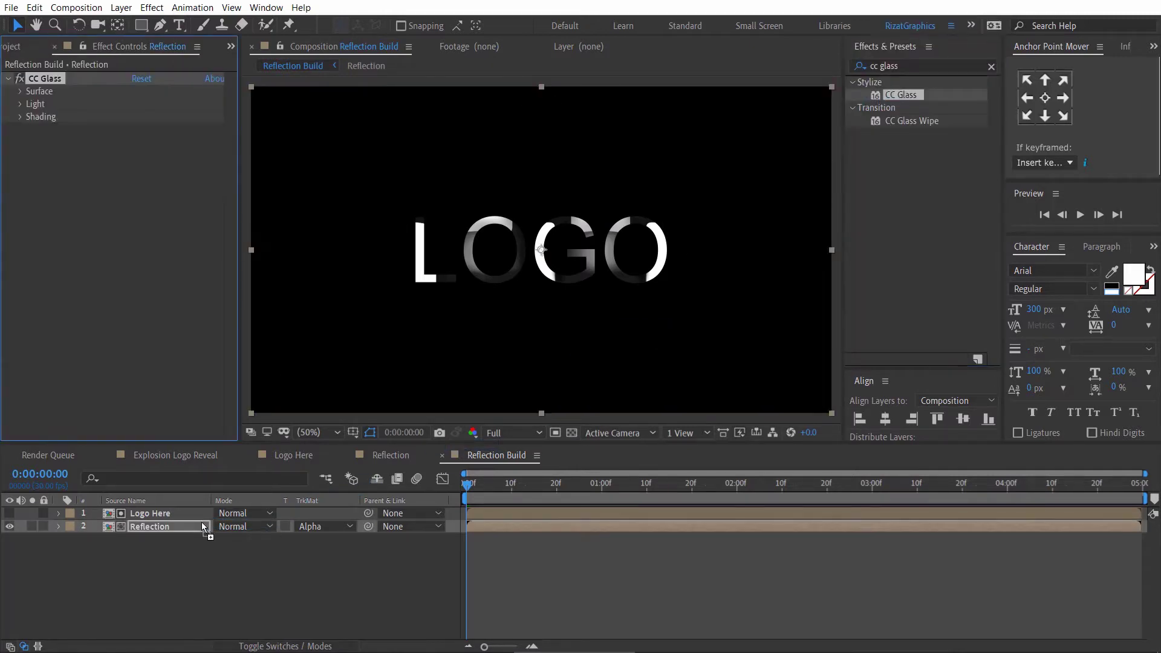
left_click(21, 91)
left_click(153, 104)
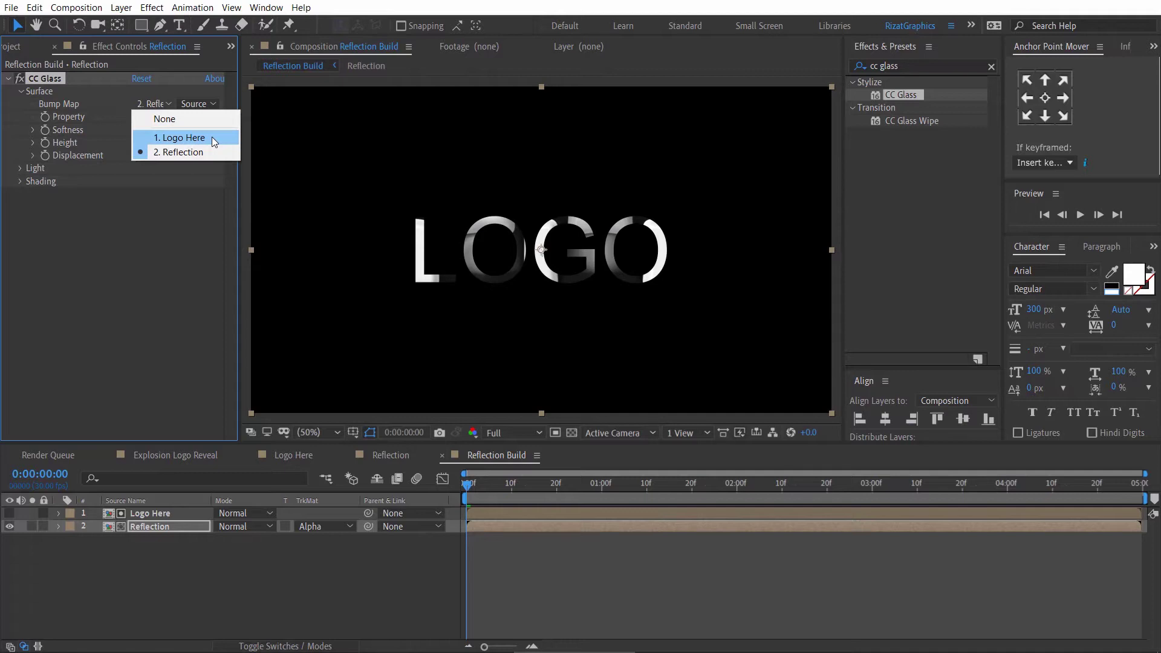
left_click(212, 137)
- Set CC Glass's surface Height to 100 and Displacement to -200
left_click(144, 130)
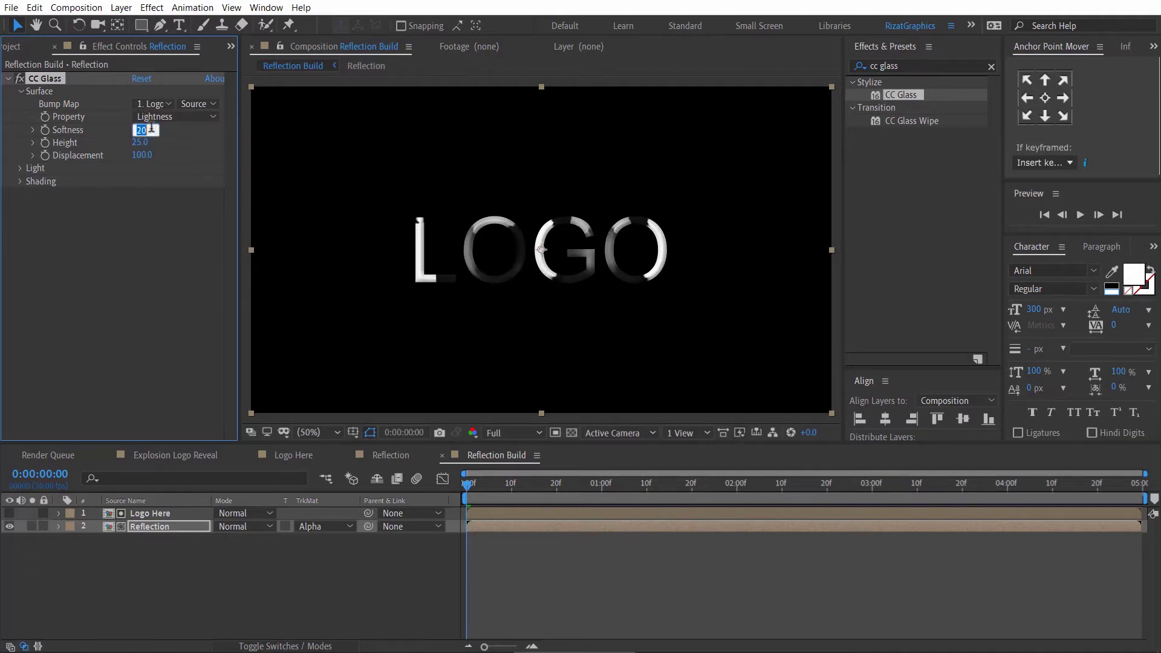
left_click(153, 142)
left_click(155, 143)
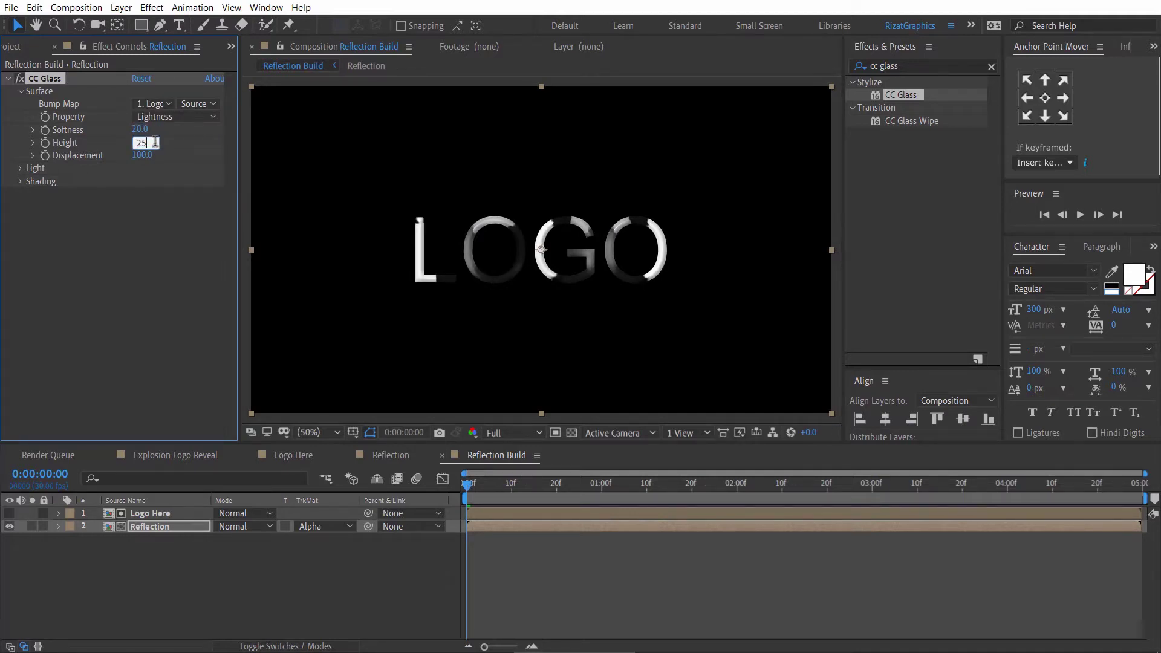
type("100")
key("Return")
left_click(148, 155)
left_click(158, 156)
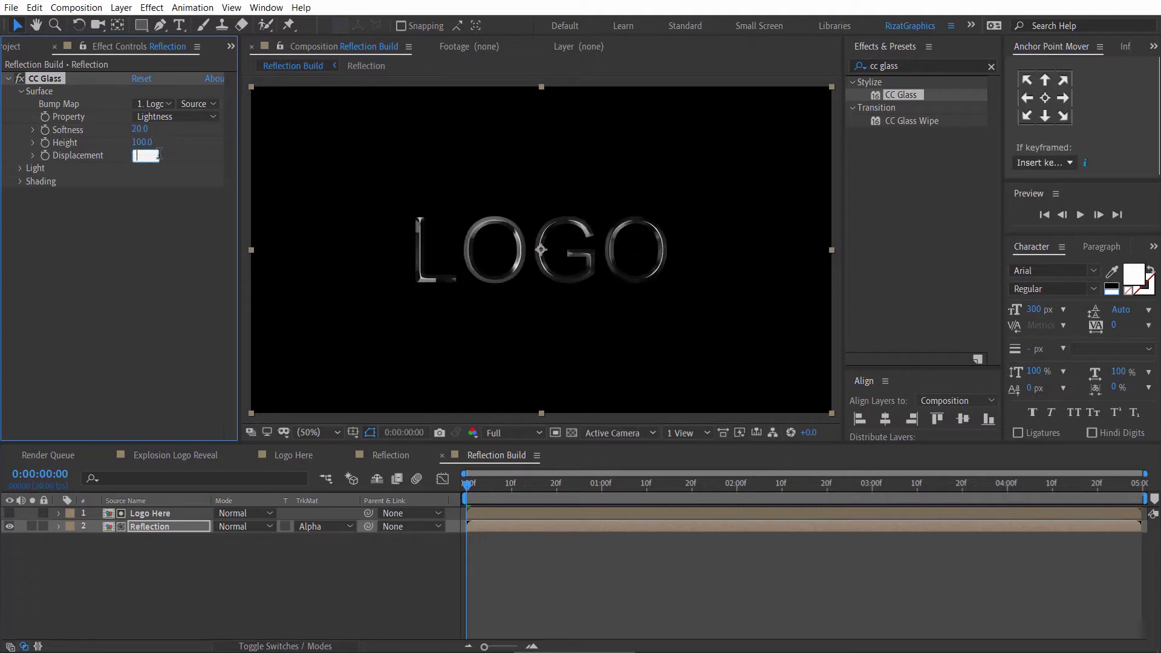
type("-200")
key("Return")
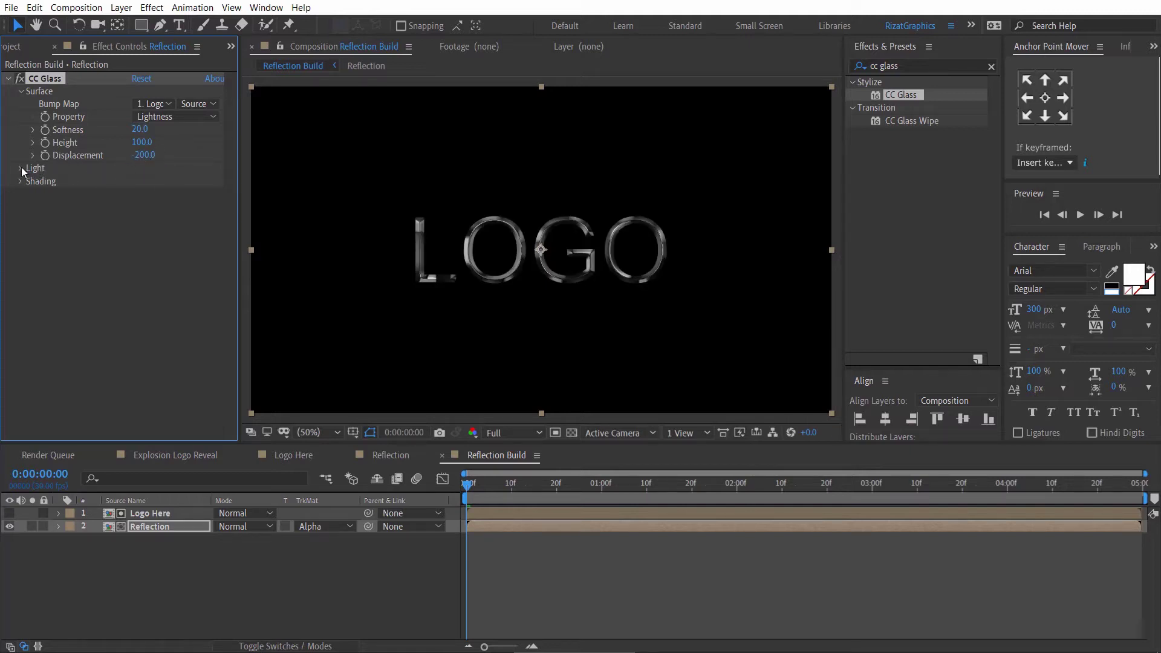
- Set CC Glass's Light Intensity to 150
left_click(21, 168)
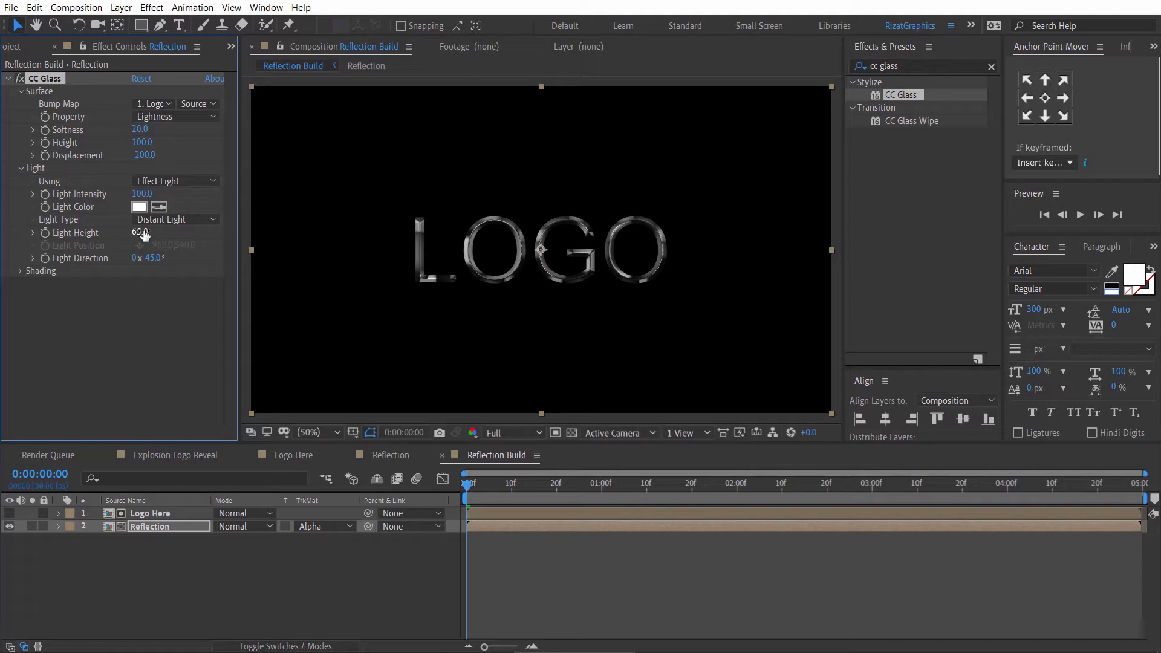
left_click(141, 193)
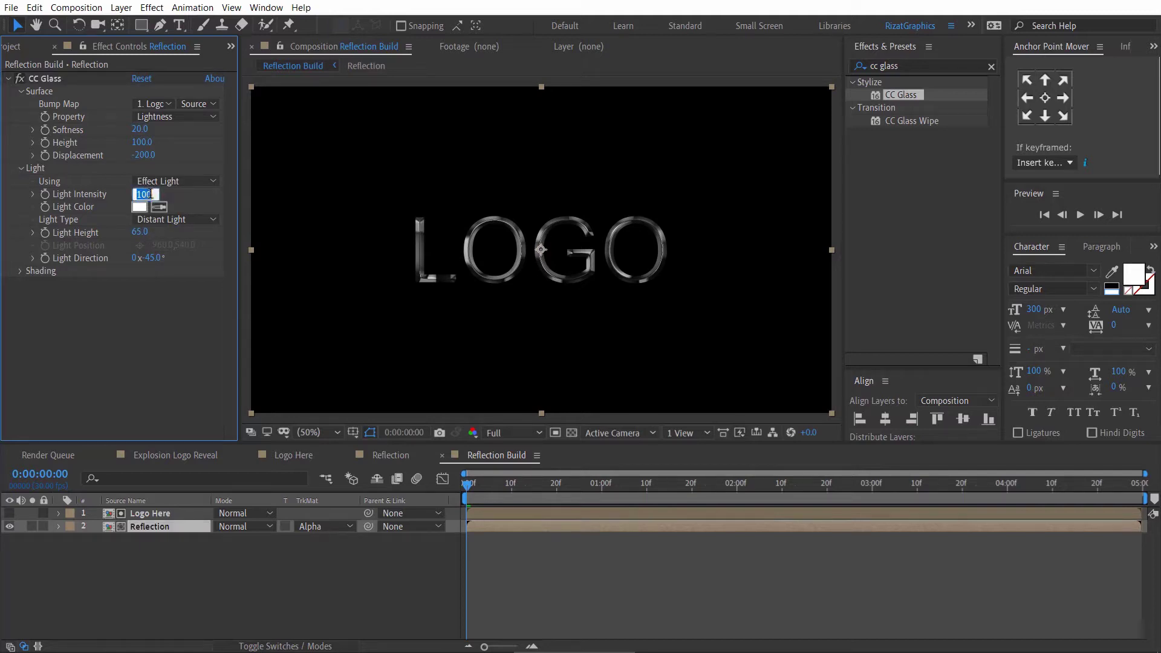
type("150")
key("Return")
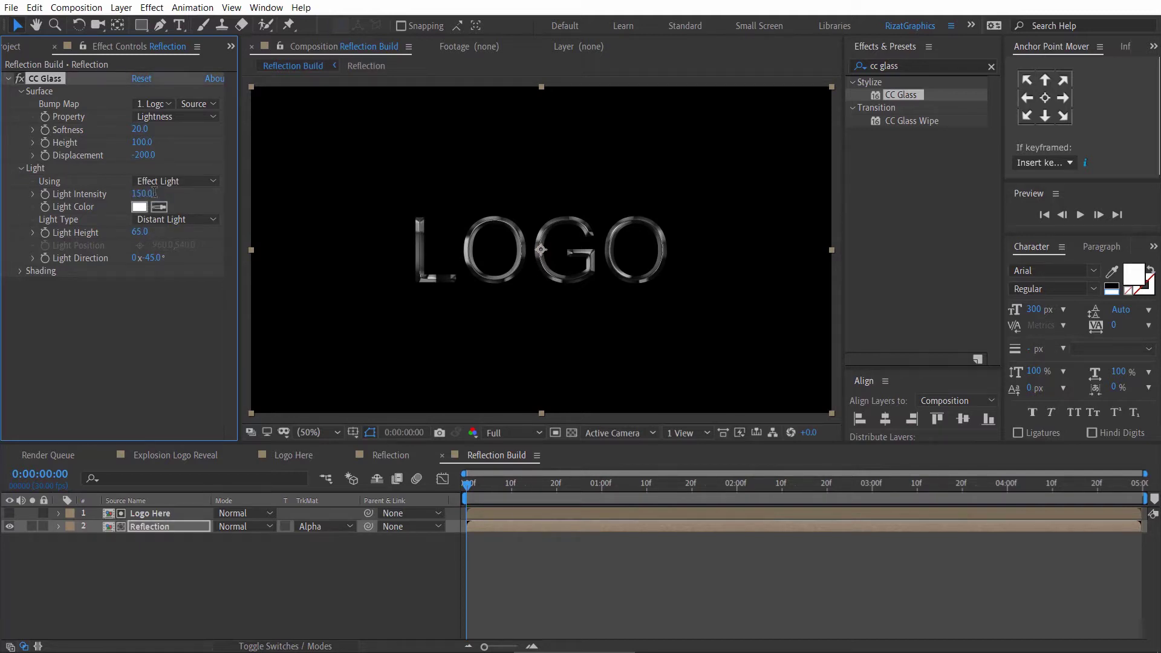
- Apply the CC Blobbylize effect to the Reflection layer and set its Blob Layer to Logo Here
left_click(902, 66)
type("c")
left_click(859, 64)
type("c blo")
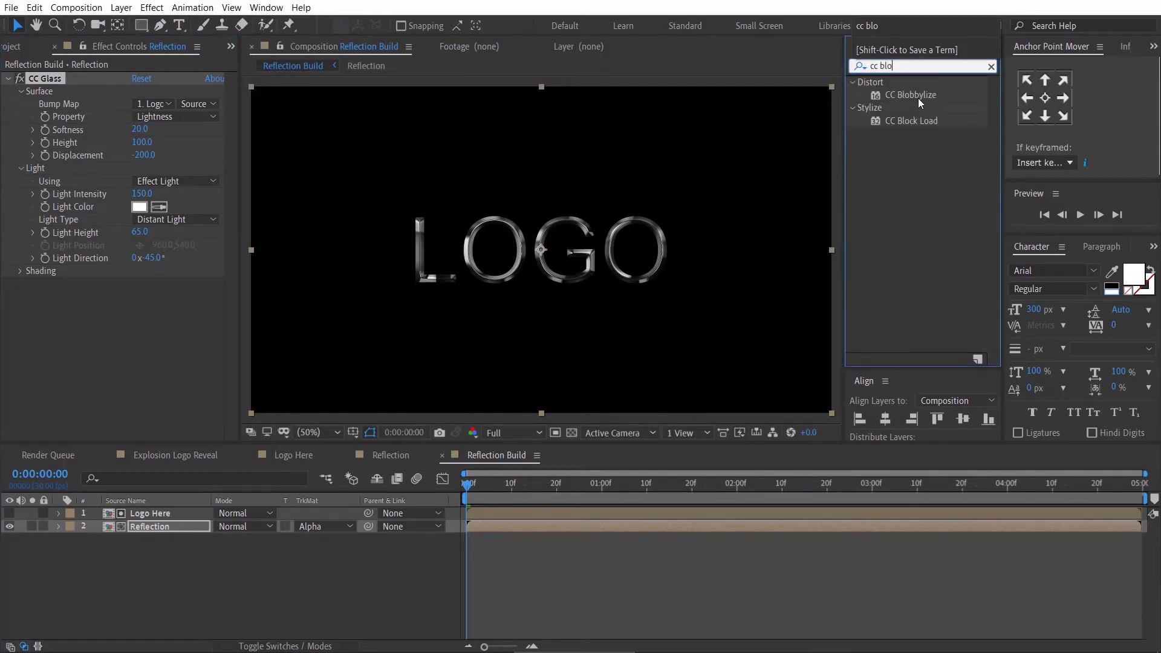
left_click_drag(915, 97, 169, 339)
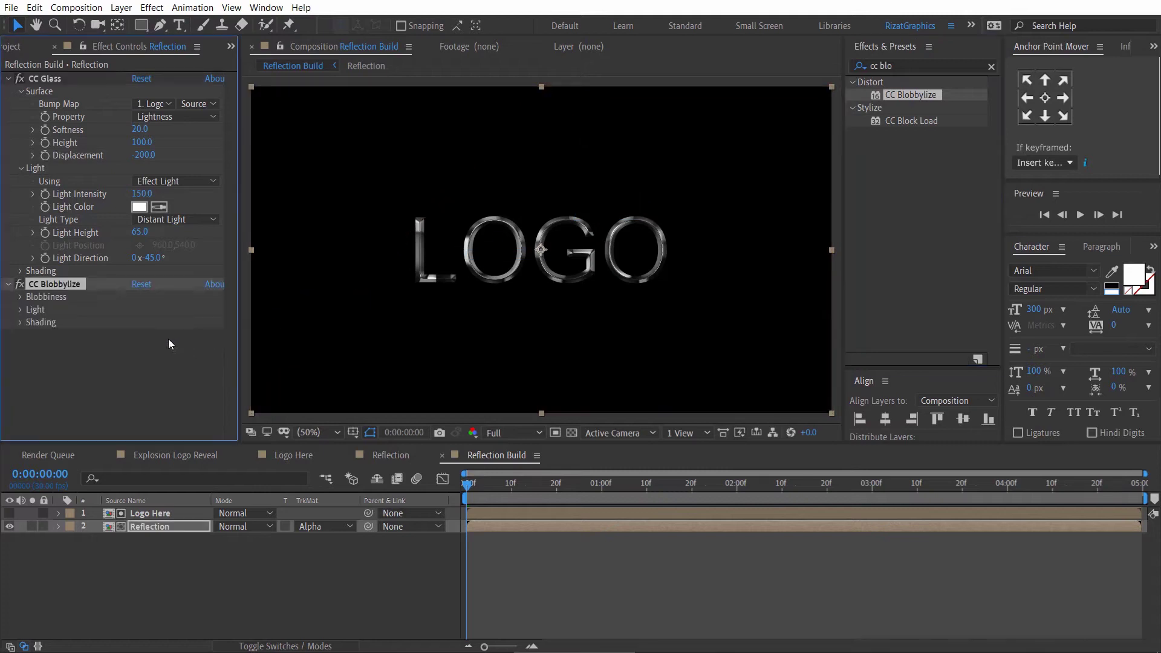
left_click(20, 297)
left_click(149, 308)
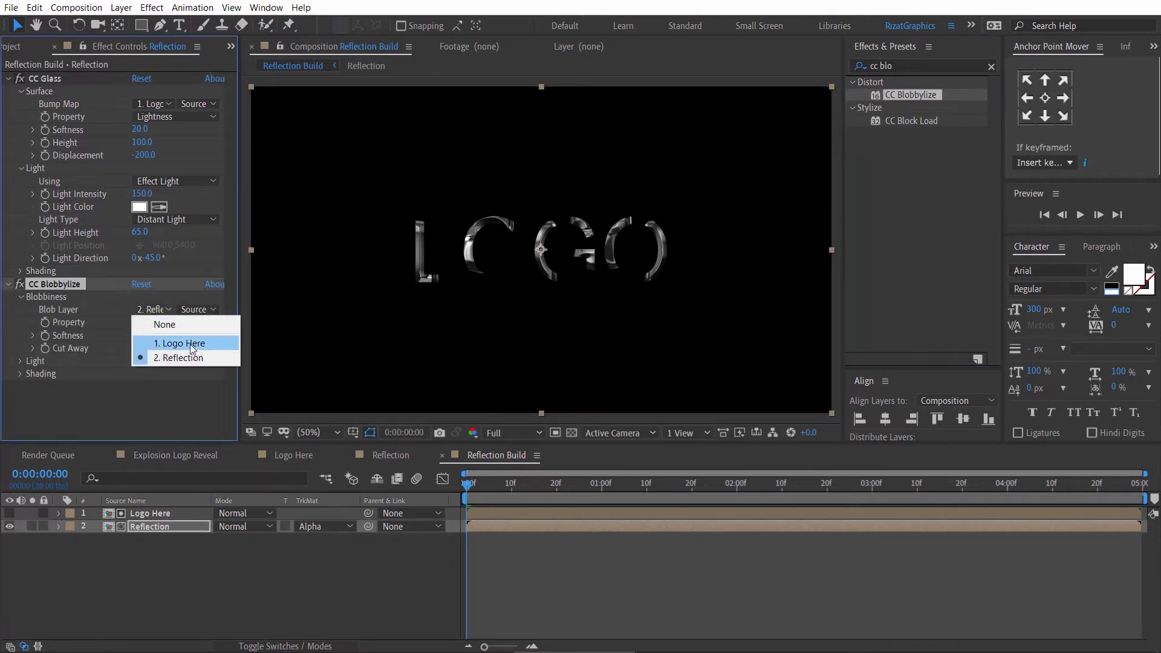
left_click(213, 344)
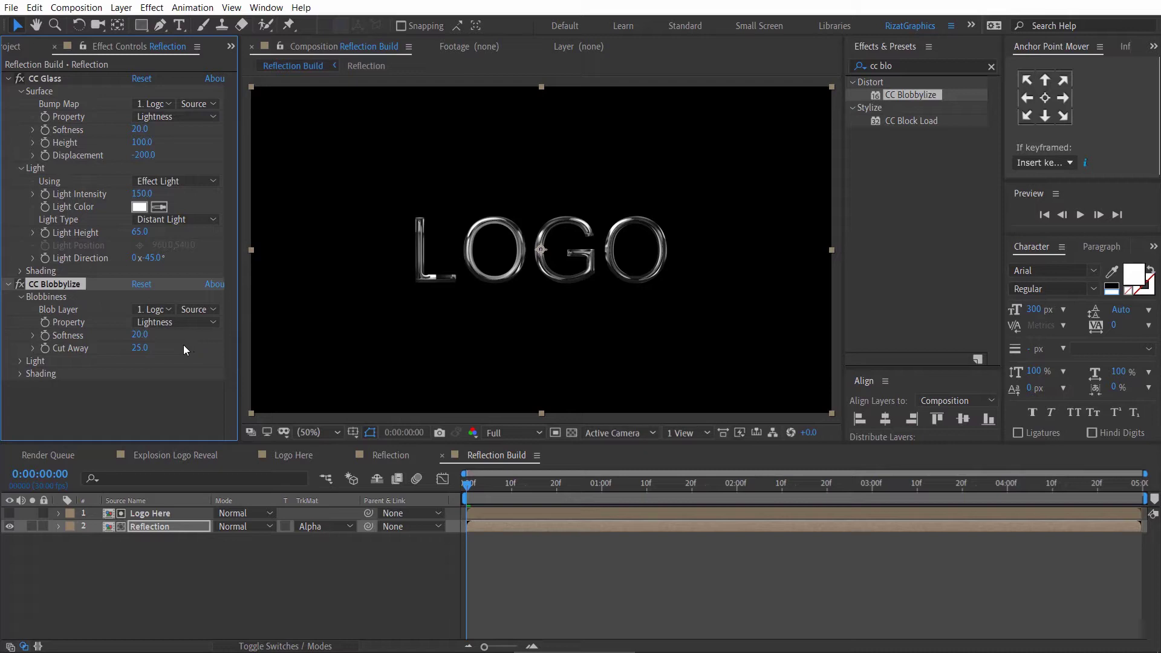
- Set CC Blobbylize's Softness to 10 and Cut Away to 0
left_click(141, 336)
key("Return")
left_click(150, 349)
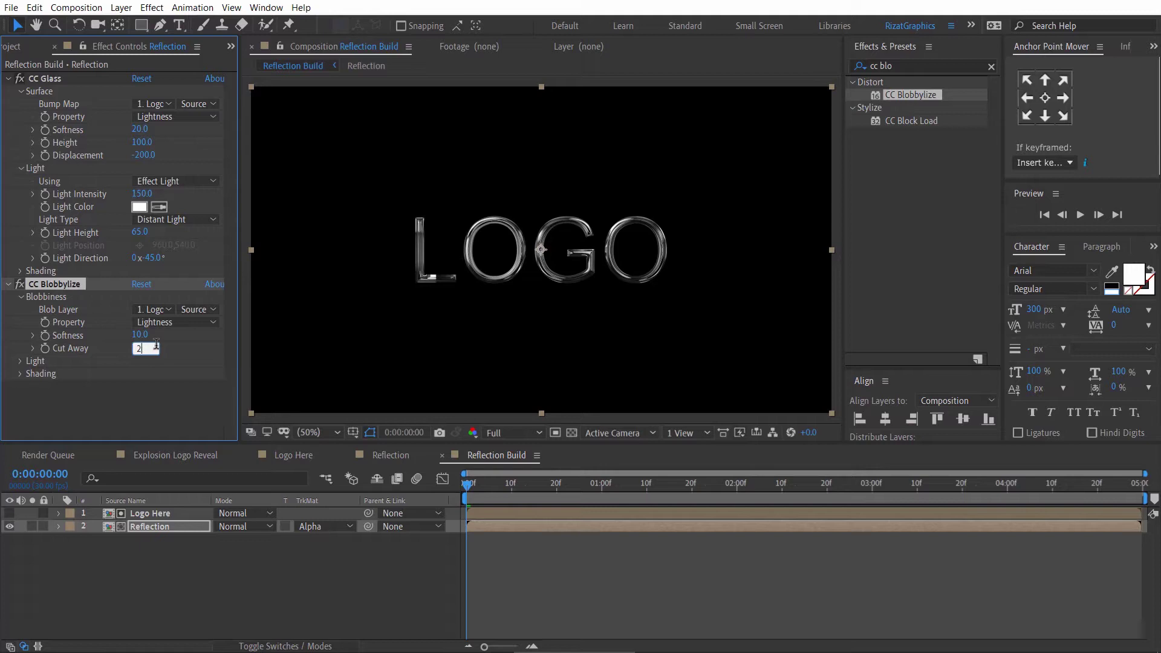
key("Return")
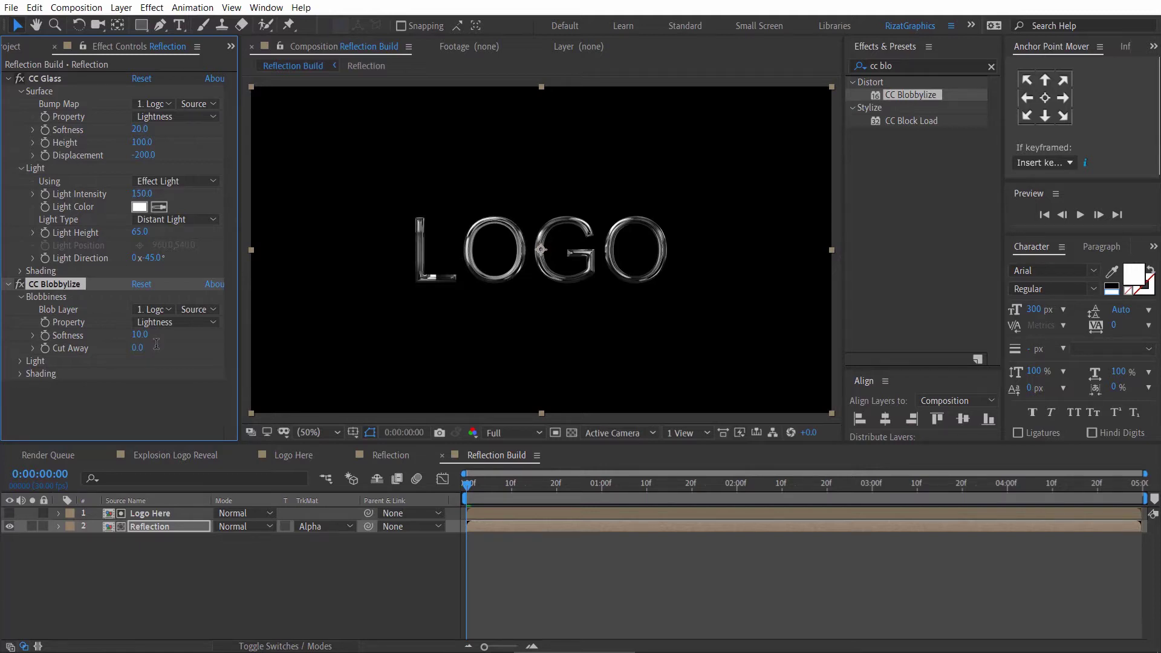
- Expand CC Blobbylize's Light settings and open its Light Intensity value for editing
left_click(20, 362)
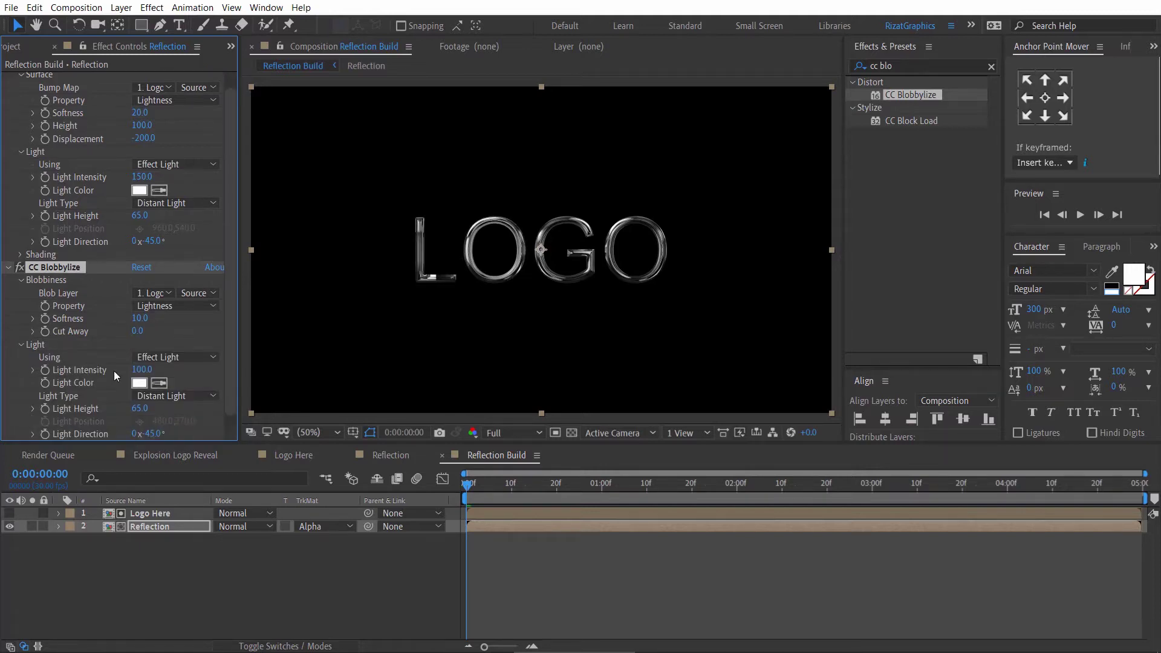
left_click(143, 370)
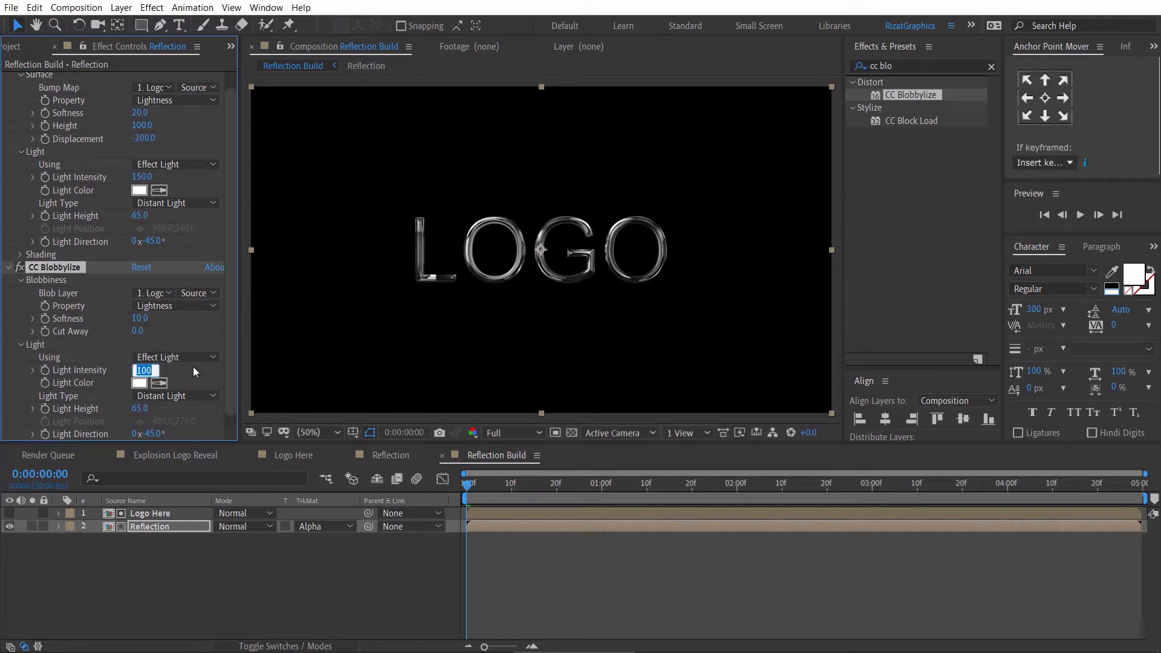
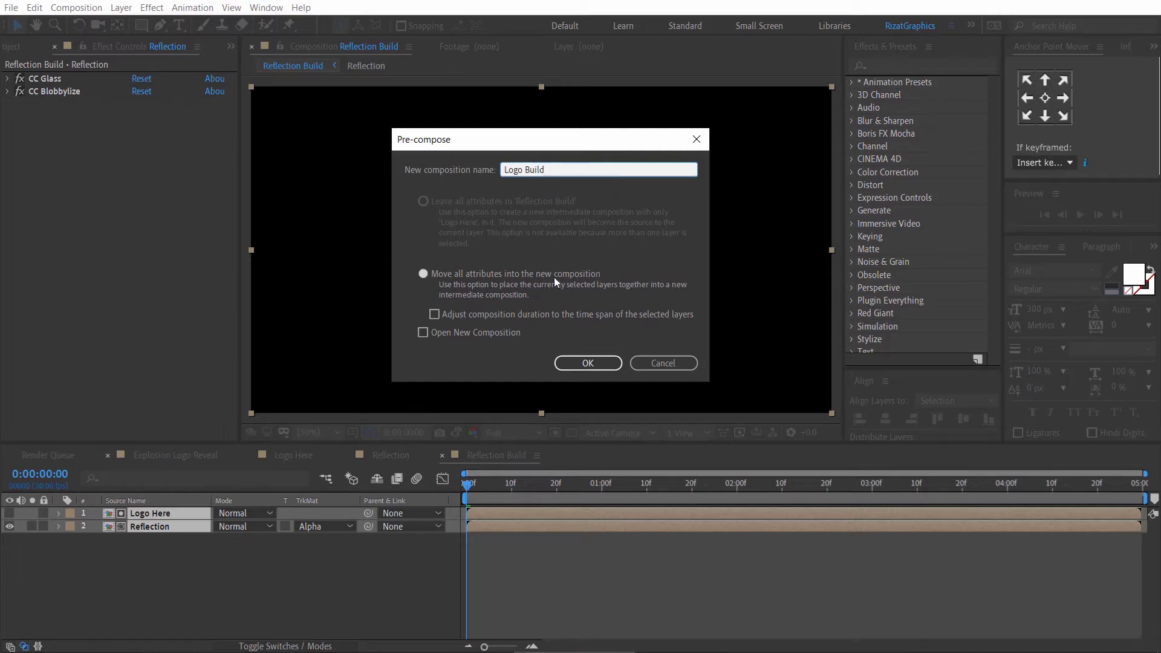
- Pre-compose the Logo Here and Reflection layers as Logo Build with all attributes moved, and add an adjustment layer above it
left_click(600, 361)
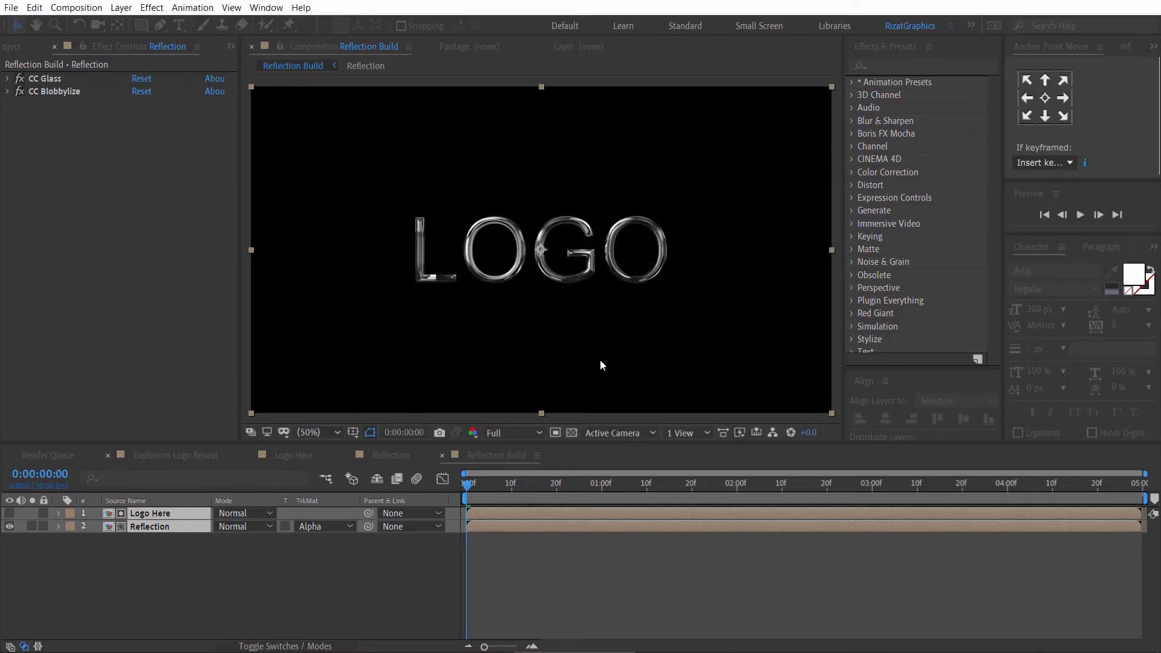
right_click(220, 545)
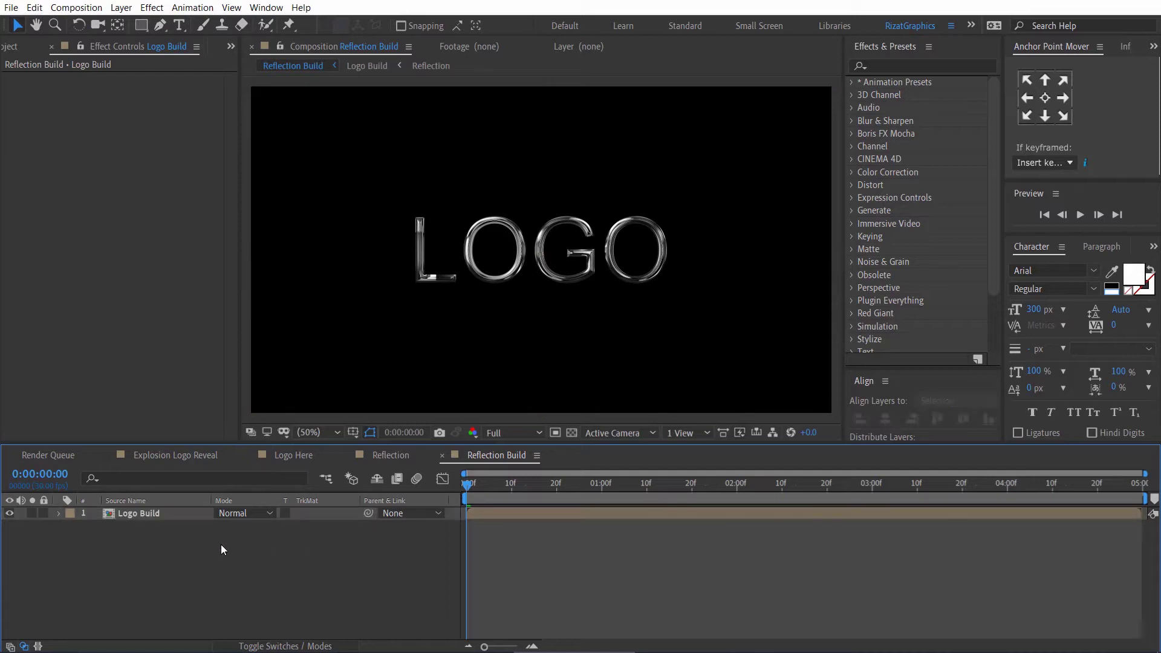
mouse_move(300, 400)
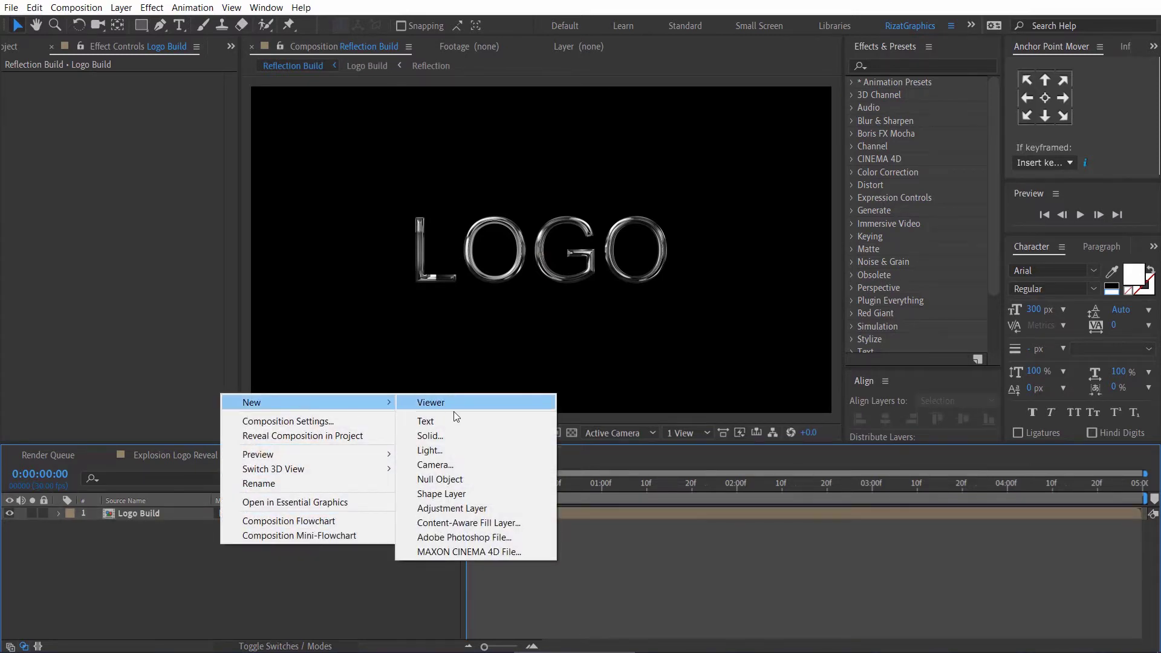
left_click(499, 506)
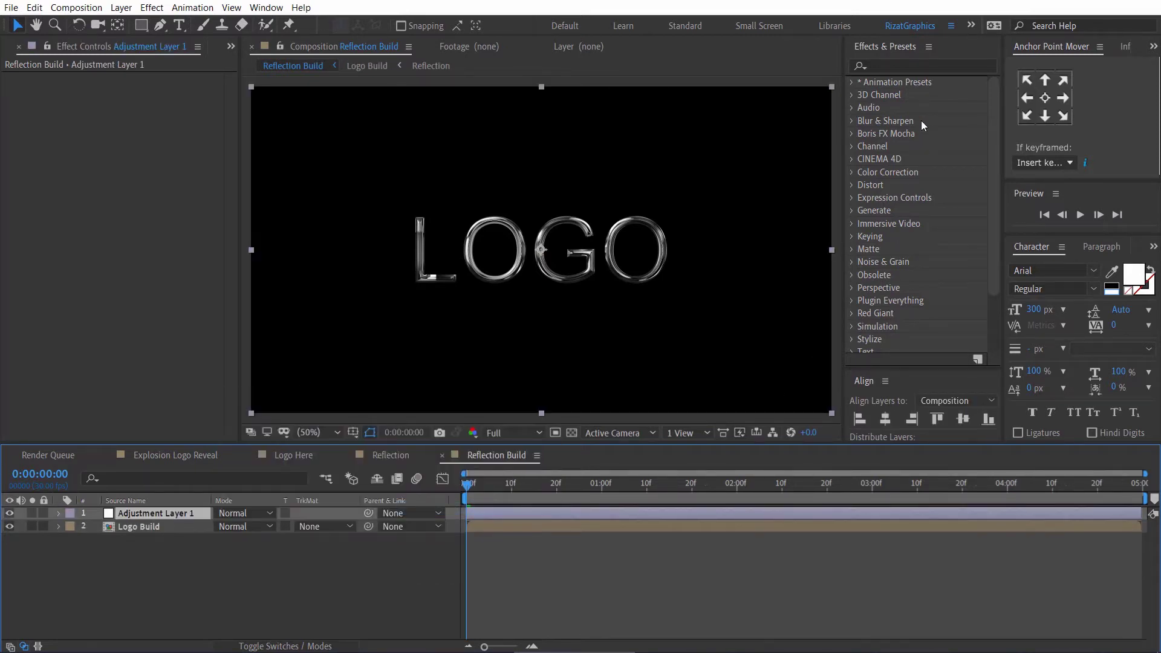
- Apply Curves to the adjustment layer and bend its RGB curve into an S shape, raising the highlights and lowering the shadows
left_click(930, 65)
type("curv")
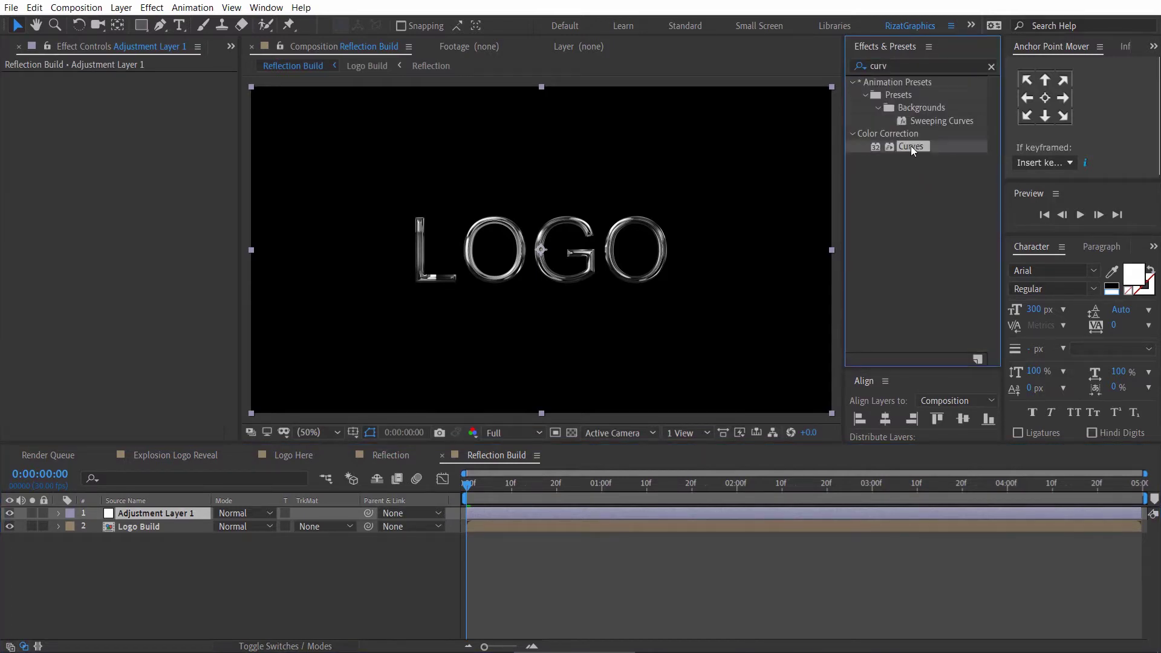
left_click_drag(911, 147, 165, 515)
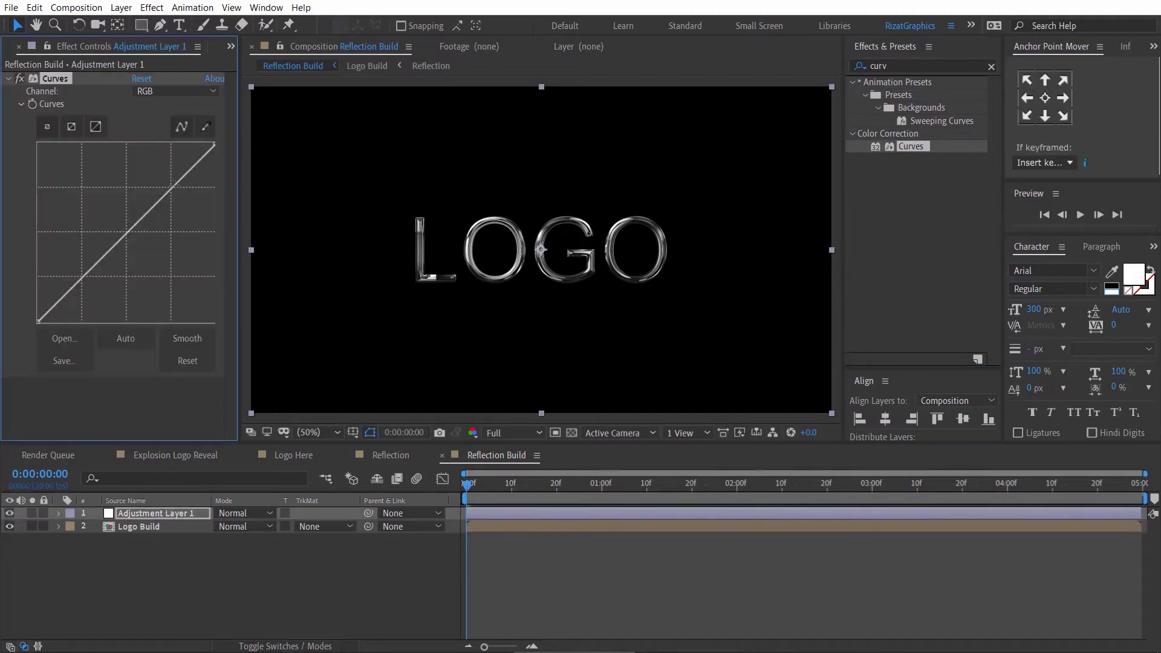
left_click_drag(172, 185, 166, 176)
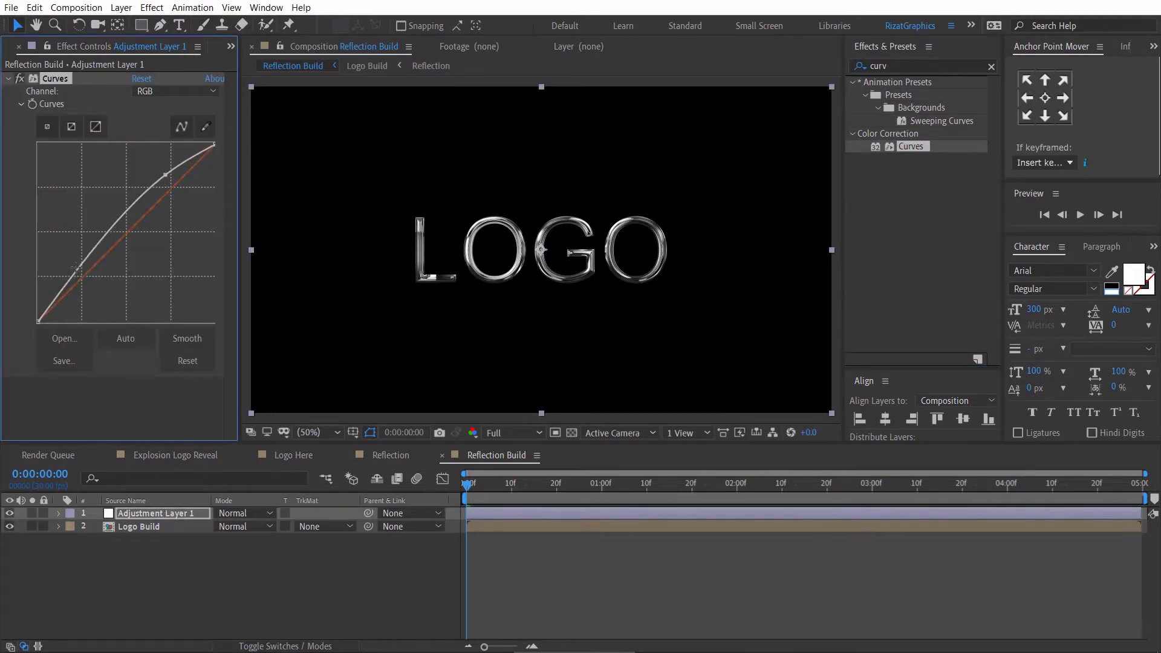
left_click_drag(76, 267, 76, 304)
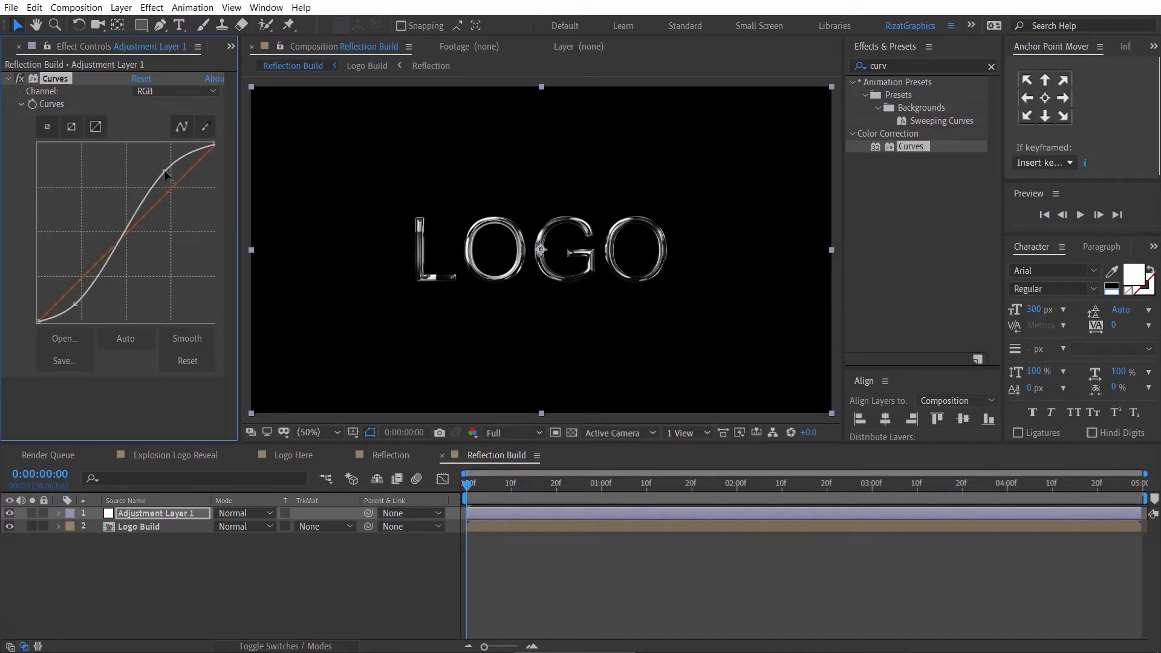
left_click(8, 78)
left_click(73, 149)
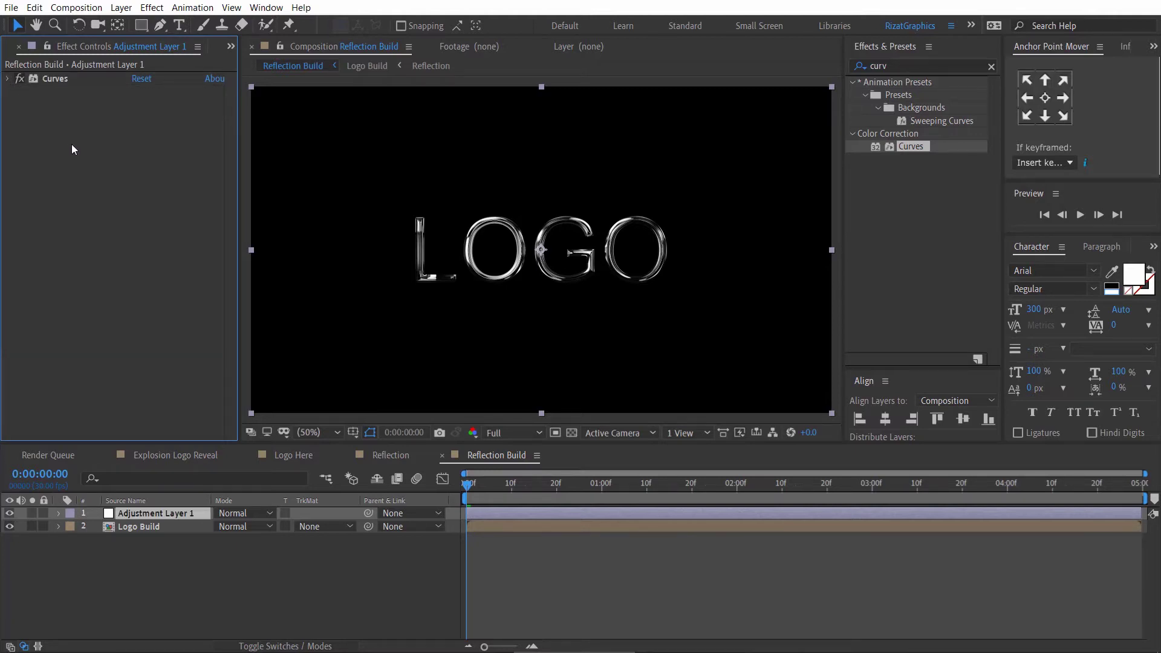
- Find the Photo Filter effect and apply it to the adjustment layer below Curves
left_click(926, 66)
key("BackSpace")
key("BackSpace")
key("BackSpace")
key("BackSpace")
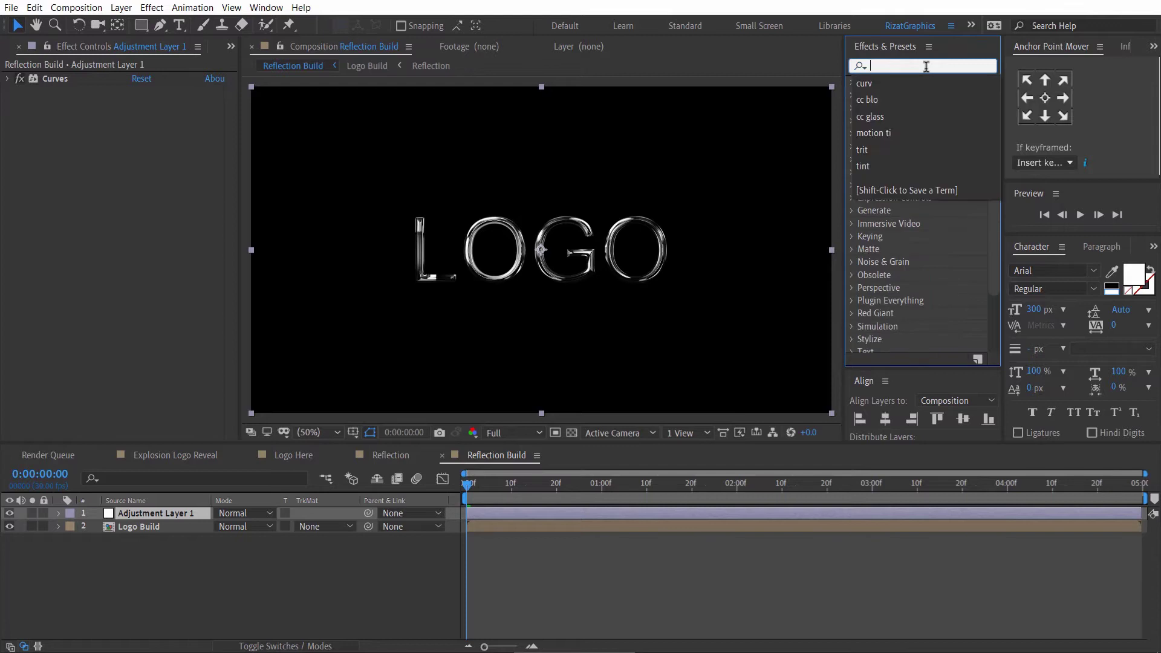
type("photo")
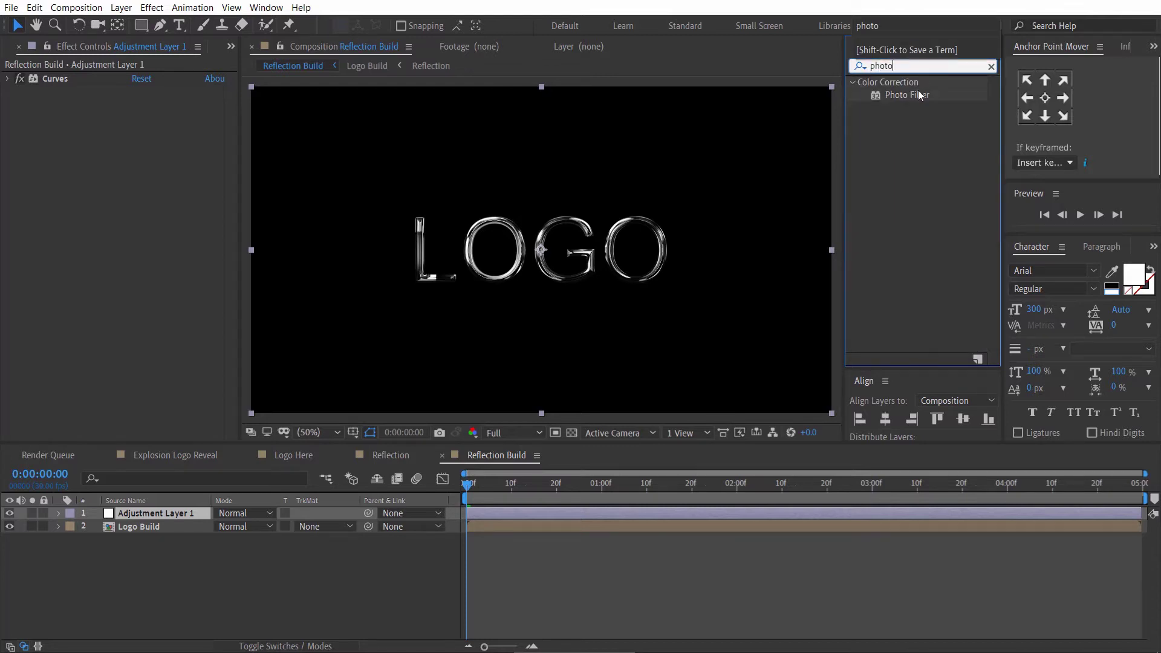
left_click_drag(907, 95, 171, 233)
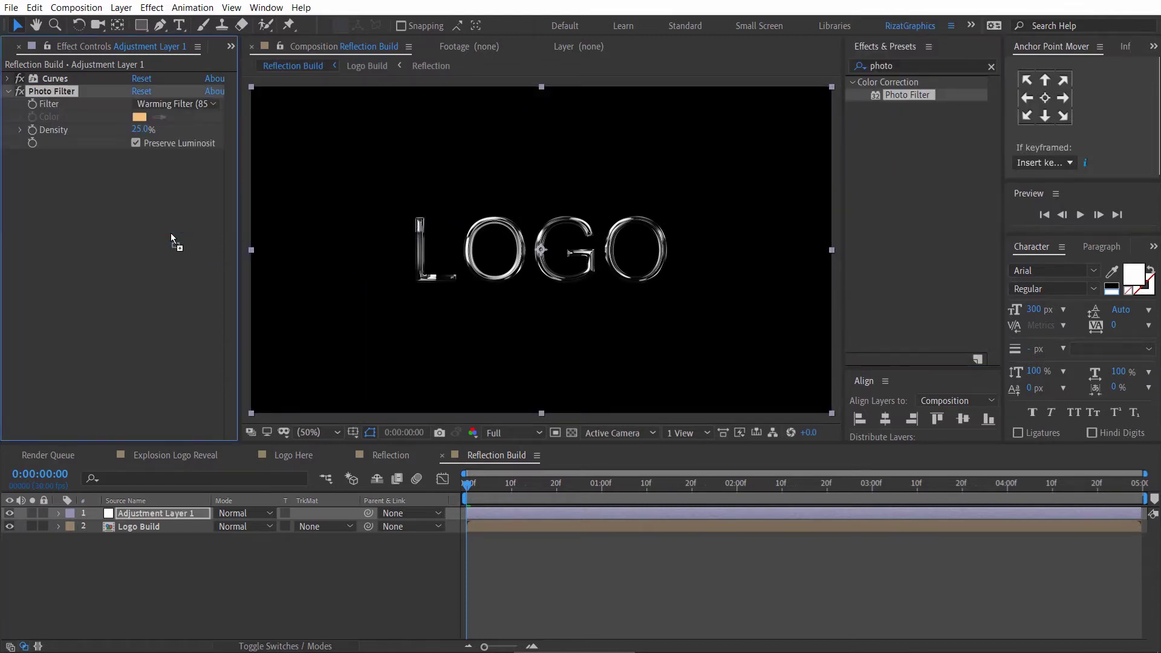
- Try Cooling Filter (82) in Photo Filter, and settle on Cooling Filter (LBB) with the logo viewed at 100%
left_click(169, 105)
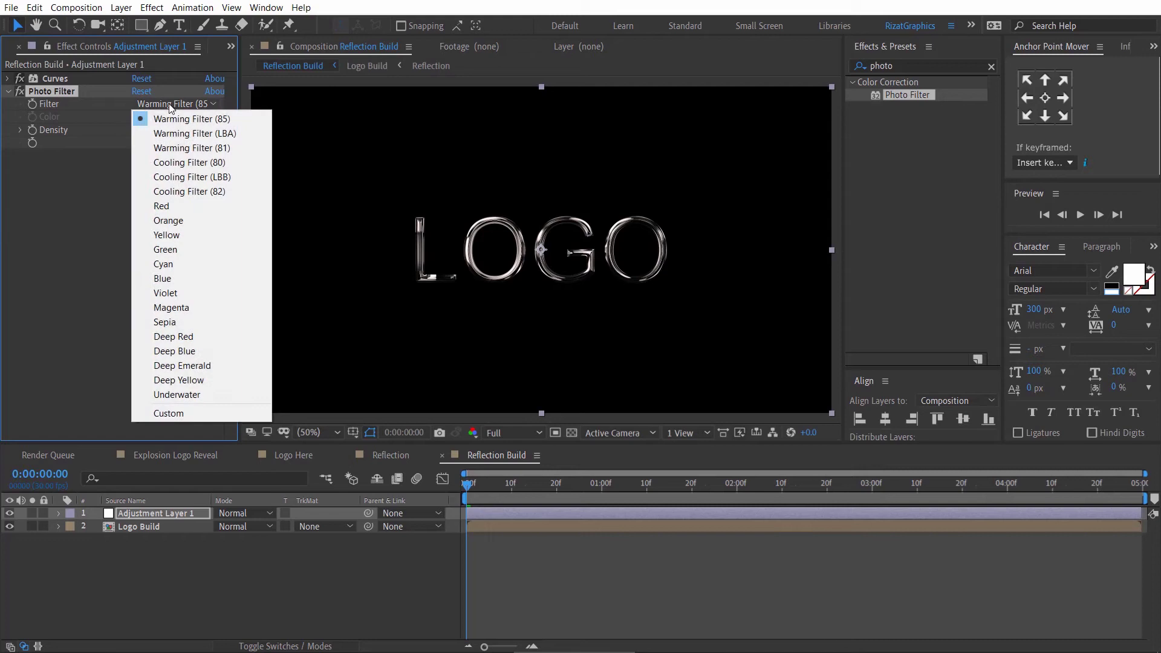
left_click(179, 191)
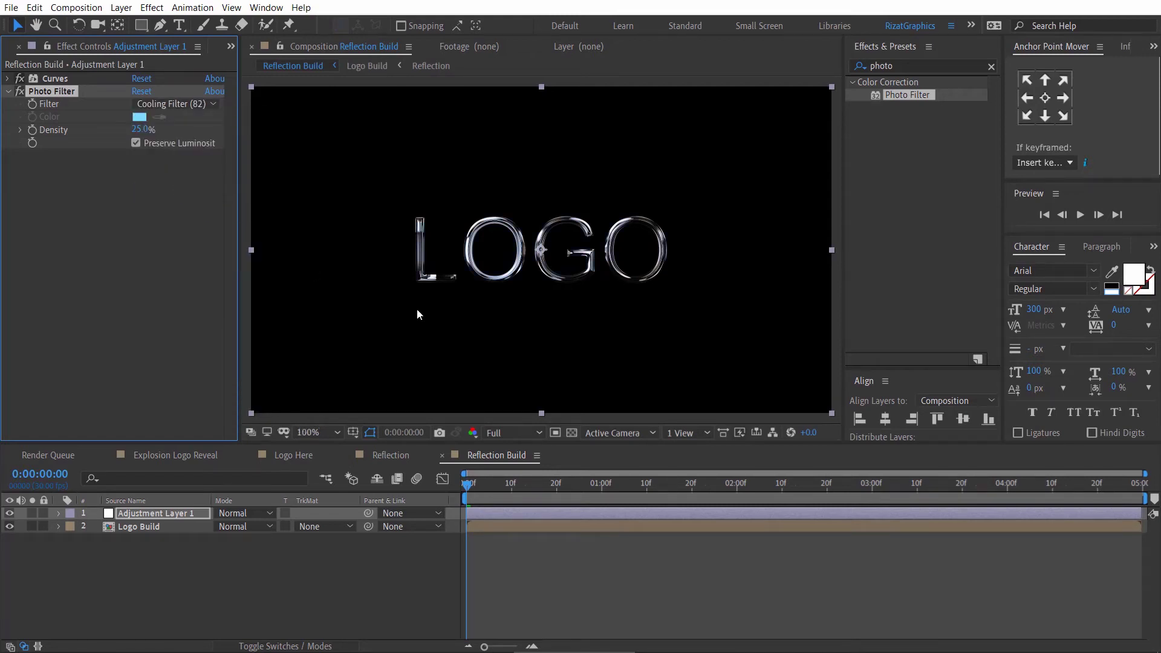
key("/")
left_click(162, 104)
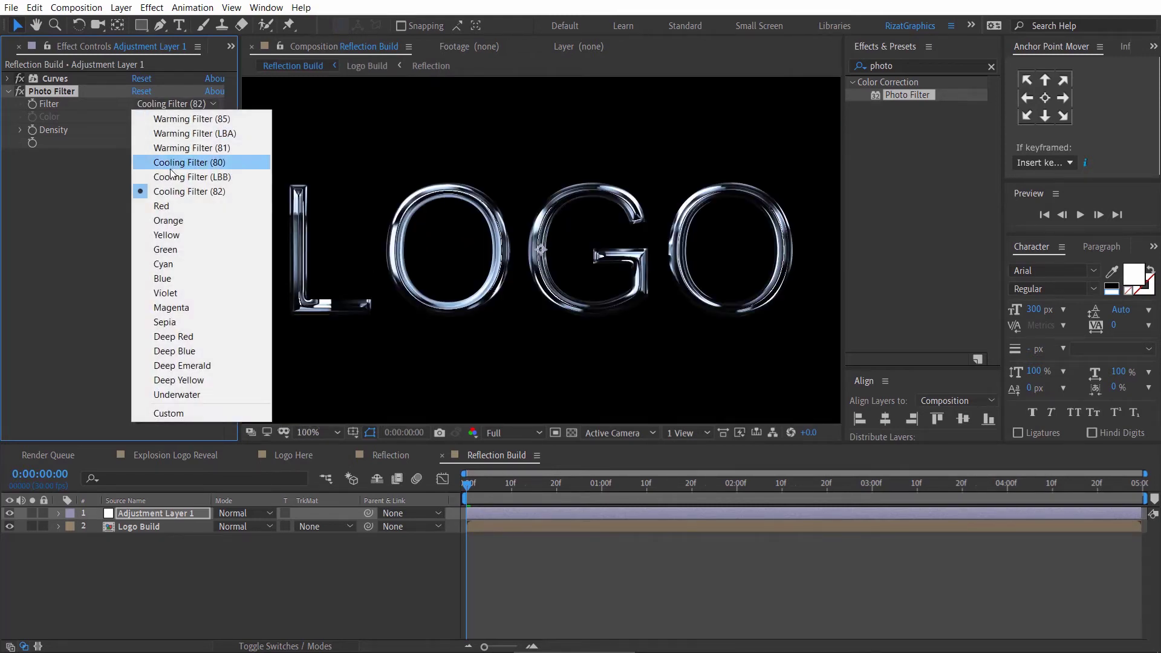
left_click(171, 174)
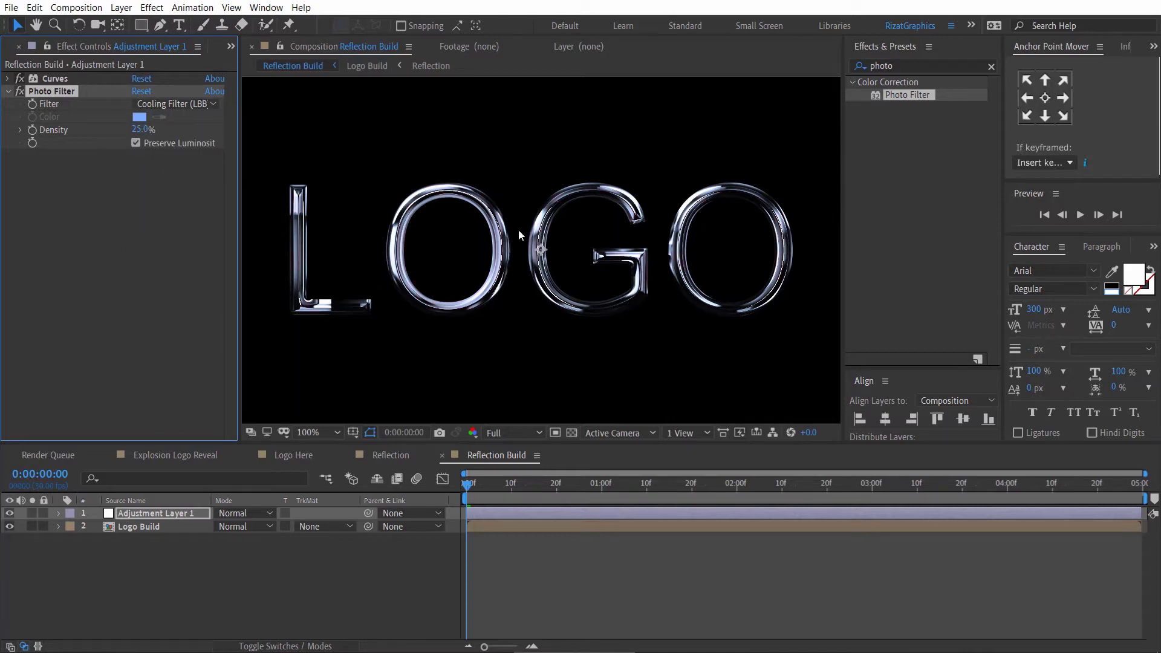
left_click(183, 209)
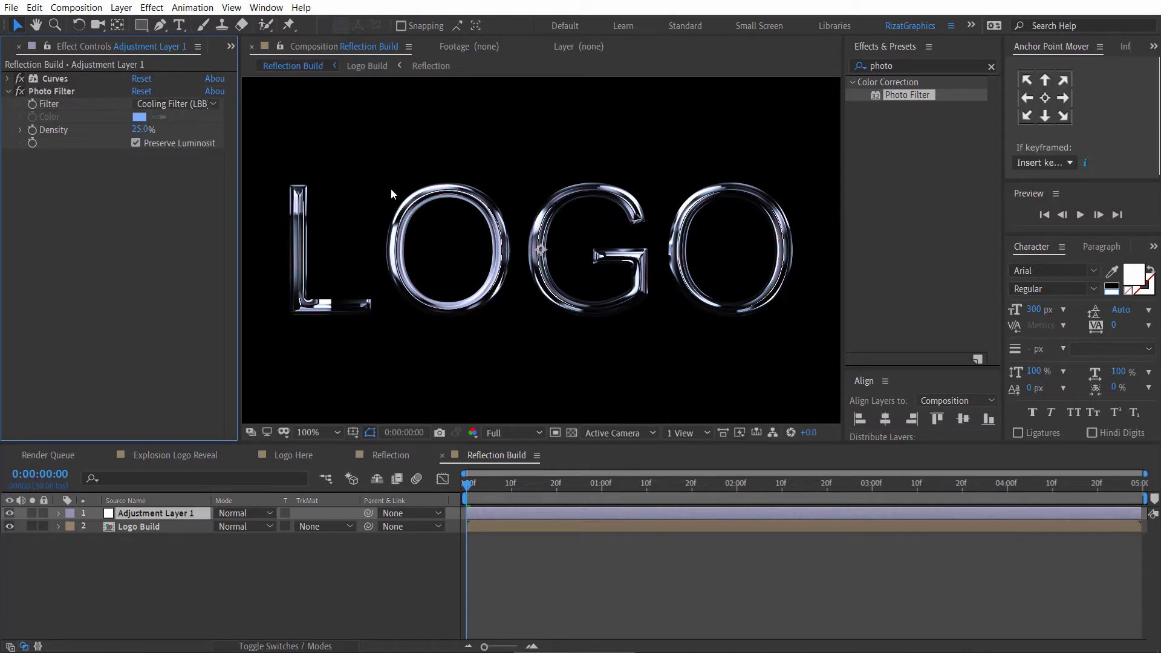
- Apply the Sharpen effect to the adjustment layer and set its Sharpen Amount to 20
left_click(911, 63)
type("sharp")
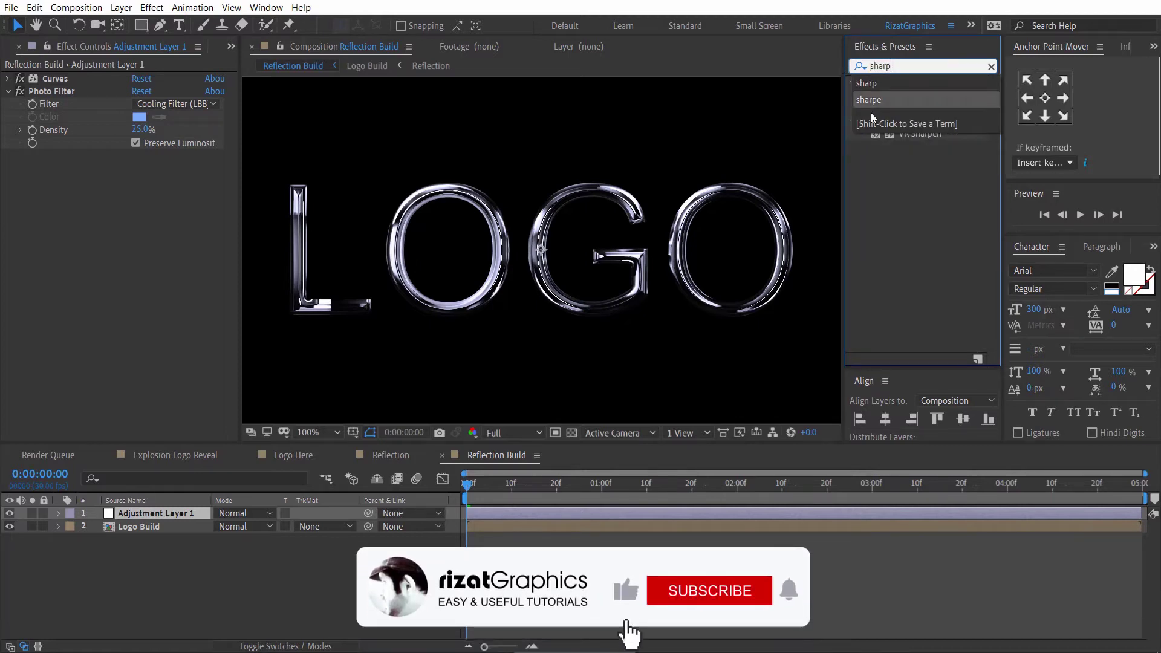
left_click(883, 160)
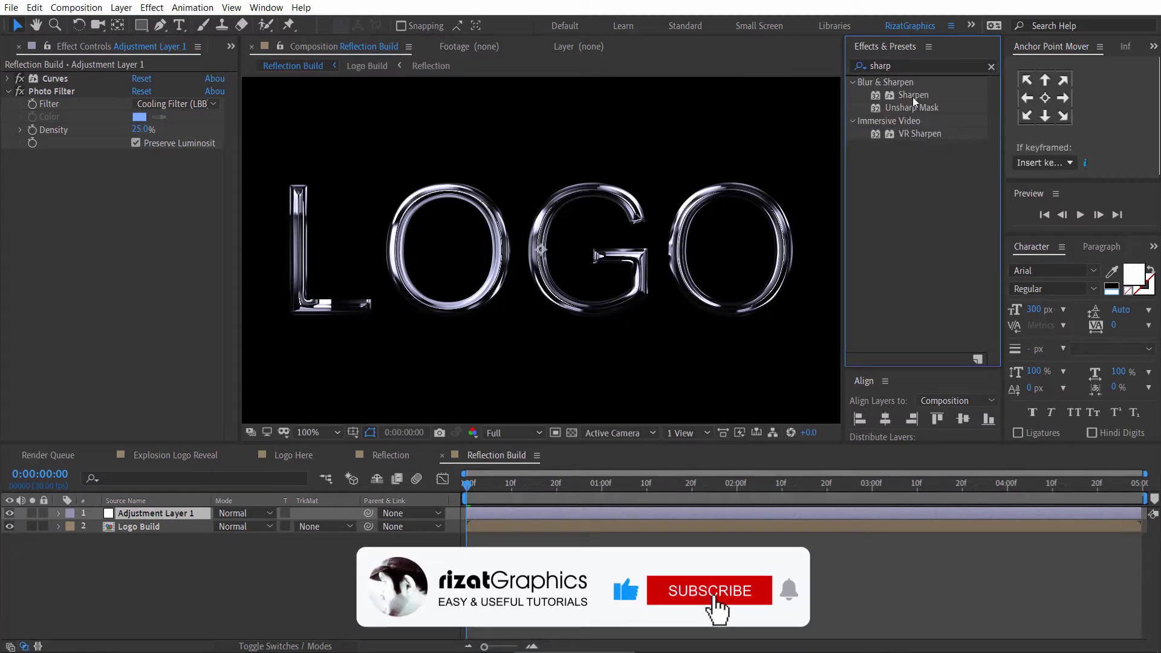
left_click_drag(912, 96, 198, 194)
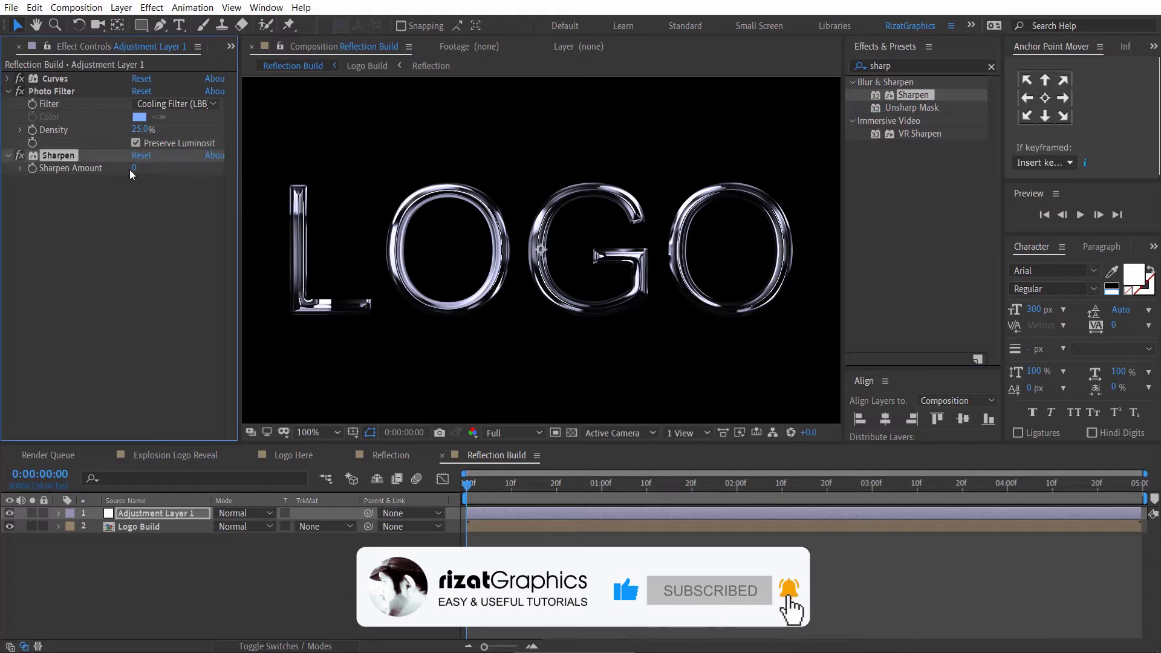
left_click(137, 169)
type("20")
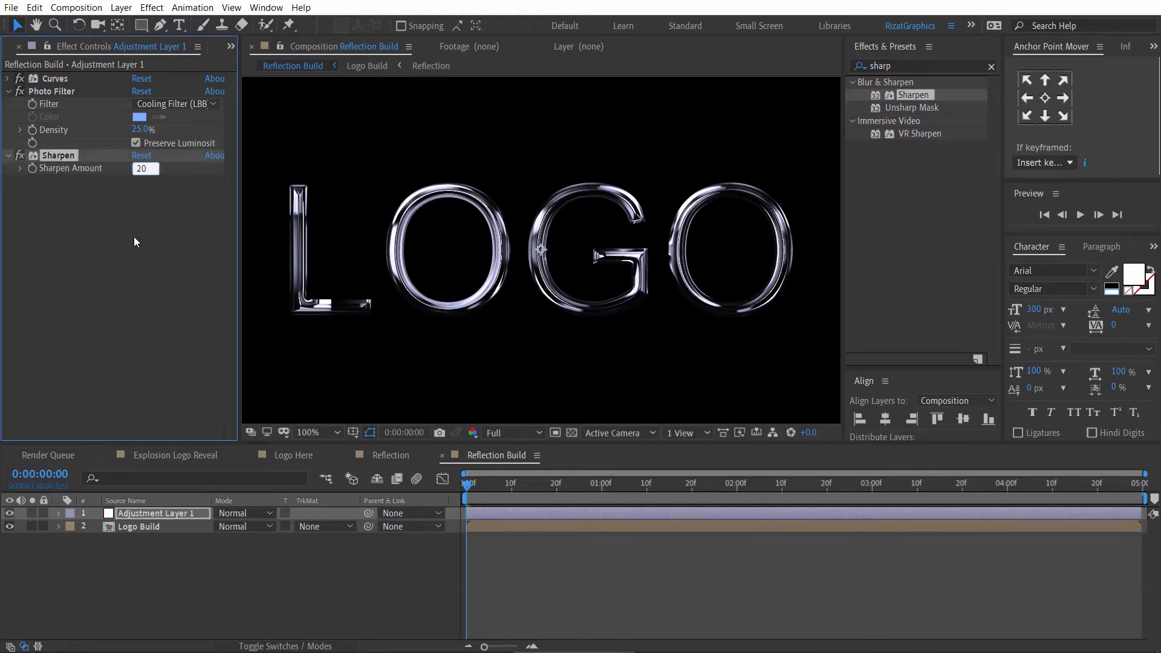
key("Return")
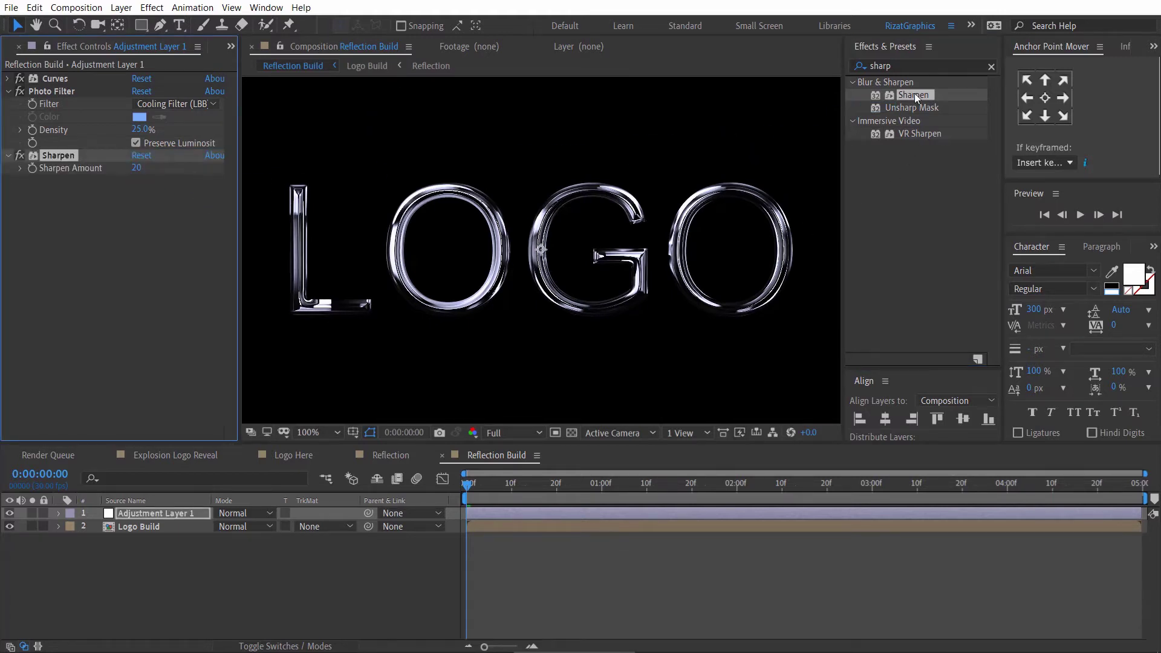
- Apply the Unsharp Mask effect to the adjustment layer and set its Radius to 2
left_click(905, 65)
type("unsha")
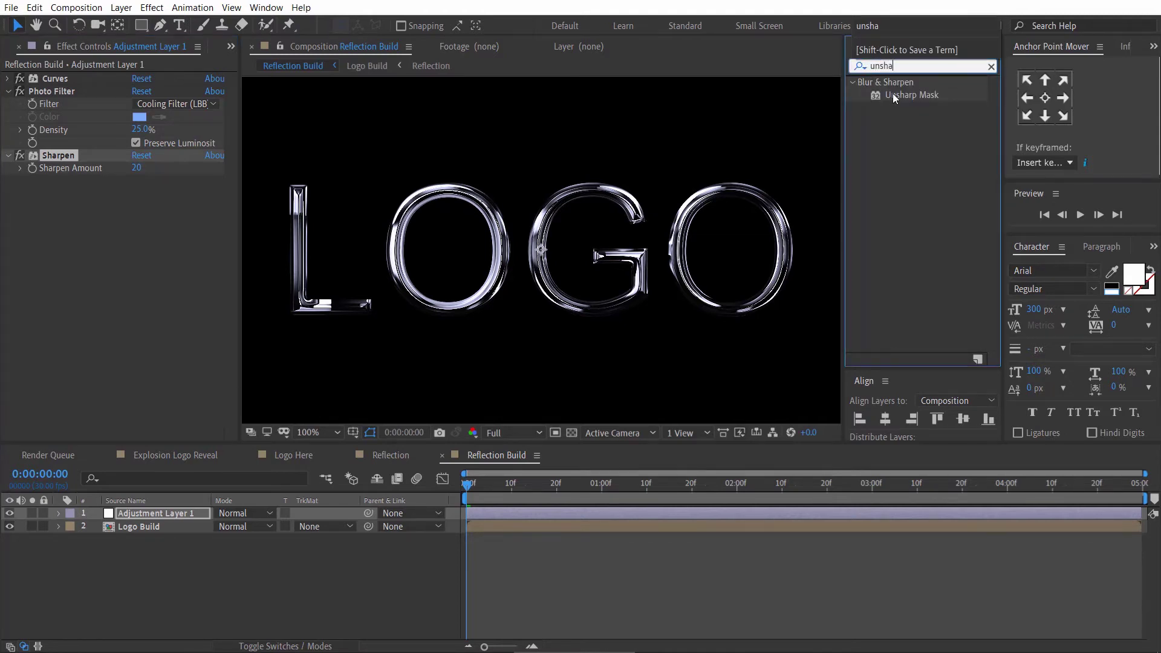
left_click_drag(894, 97, 144, 245)
left_click(138, 207)
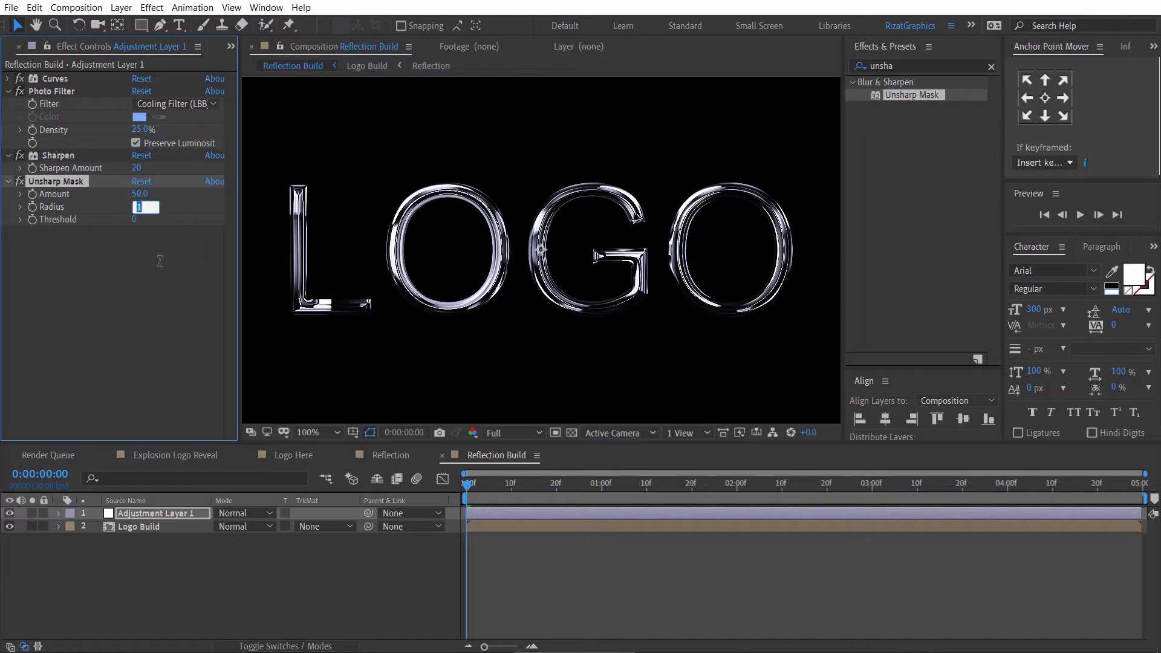
type("2")
key("Return")
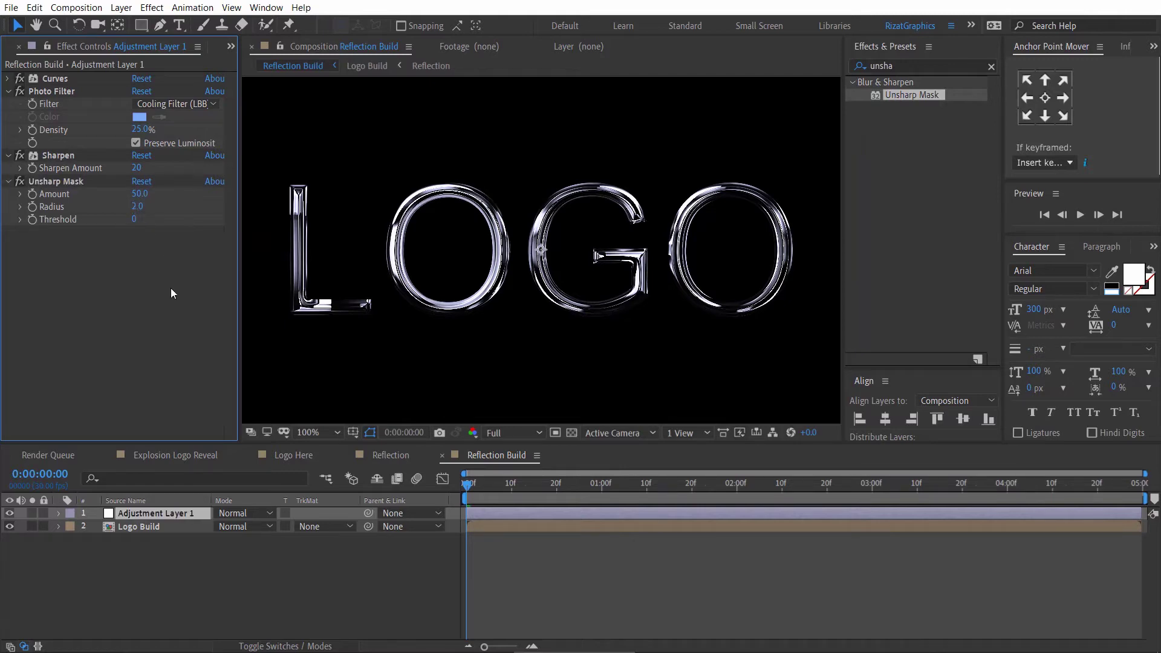
- Create a black 1920 x 1080 px solid layer named Center Flare at the top of the Reflection Build composition
key("ctrl+0")
left_click(155, 554)
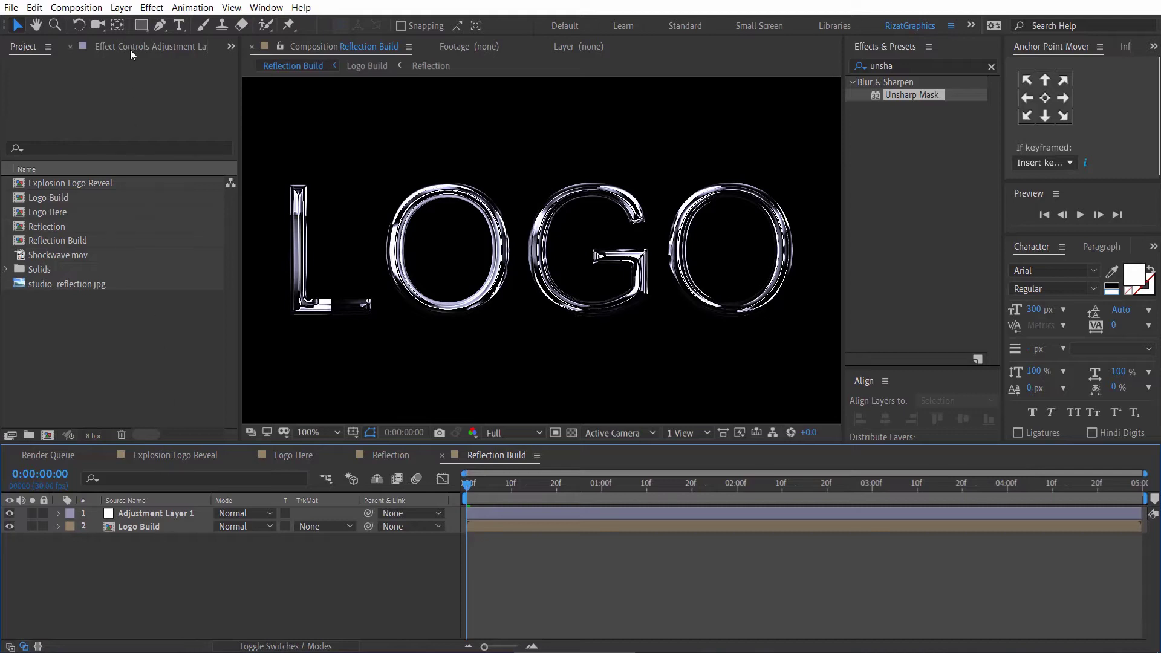
left_click(121, 8)
mouse_move(139, 23)
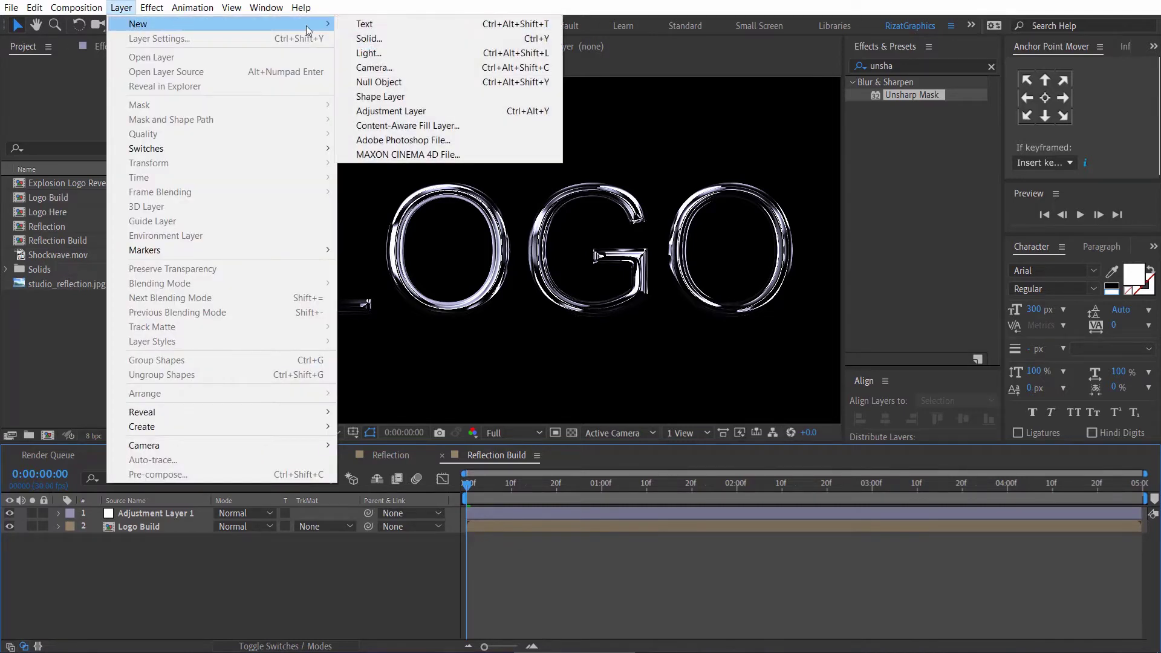
left_click(369, 38)
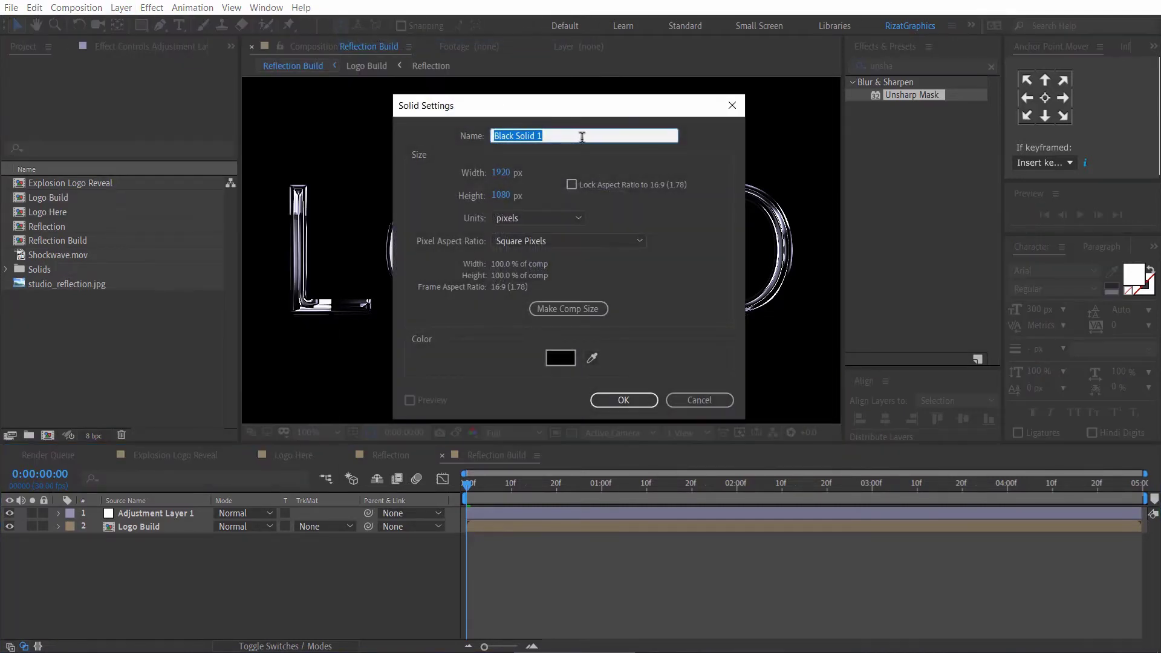
type("Center Flare")
left_click(622, 400)
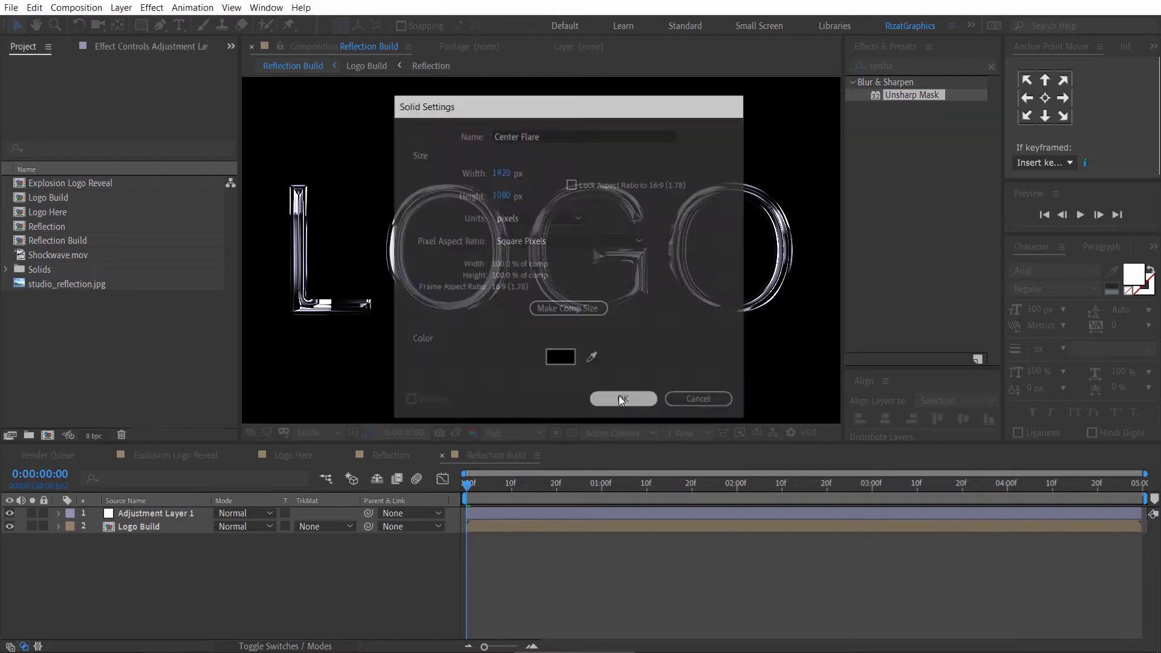
- Apply the Lens Flare effect to the Center Flare solid and move its Flare Center to the composition's middle, about 961, 540
left_click(926, 65)
type("lens")
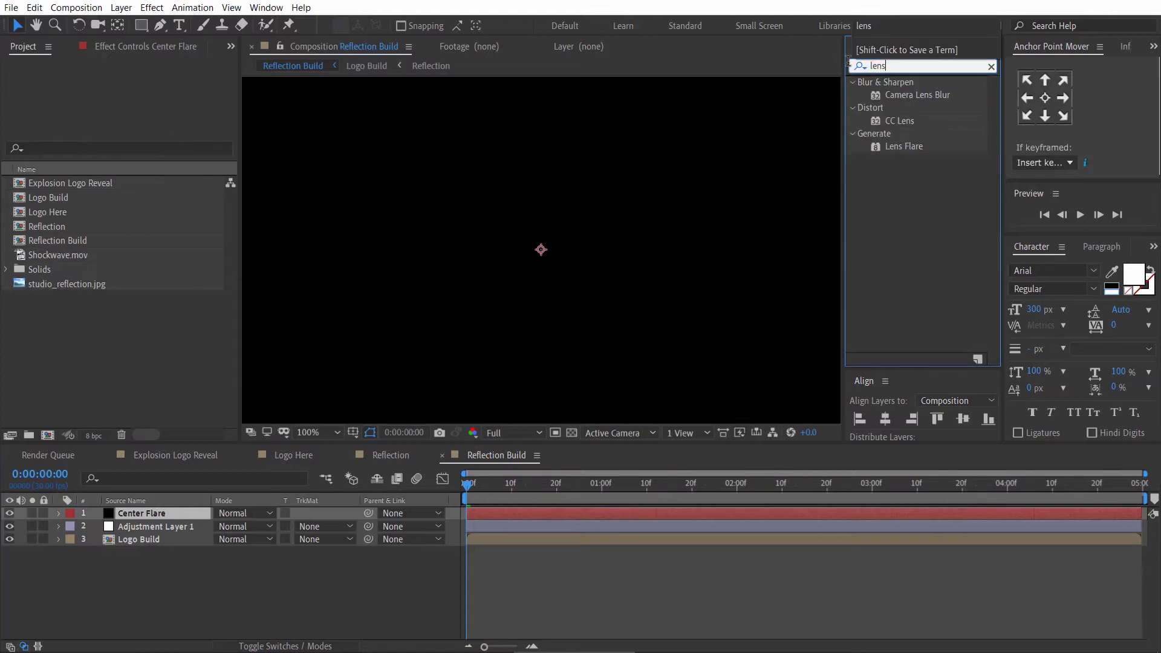
left_click_drag(898, 145, 556, 250)
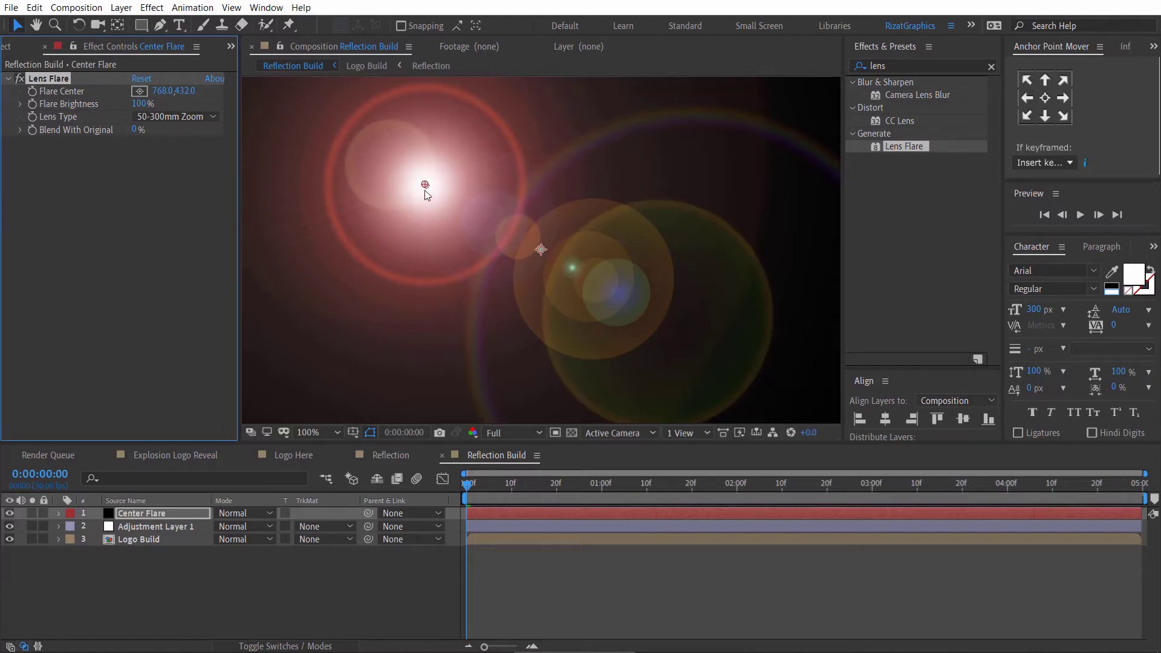
left_click_drag(425, 187, 542, 249)
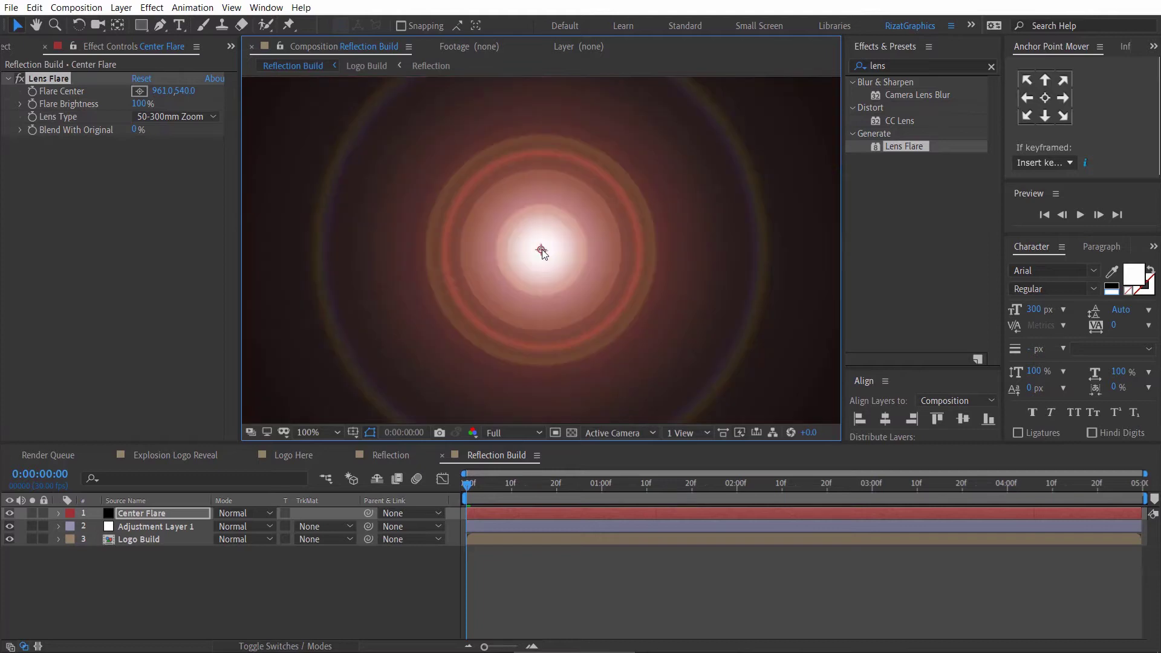
- Set the Lens Type of the Center Flare's Lens Flare effect to 105mm Prime
left_click(193, 118)
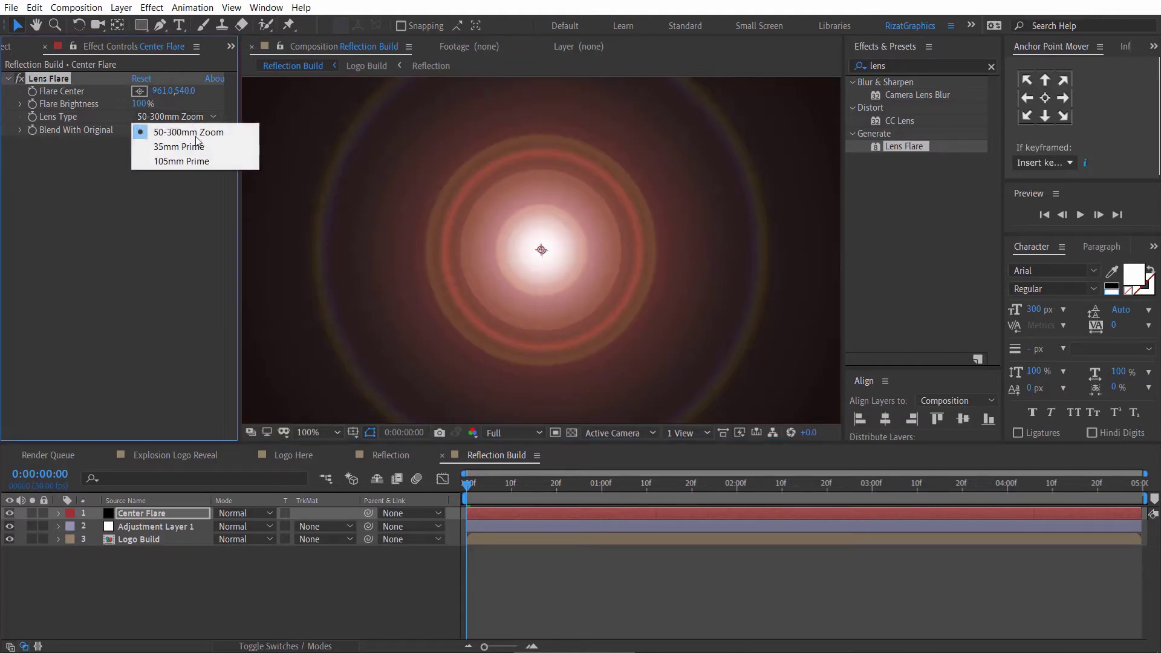
left_click(245, 162)
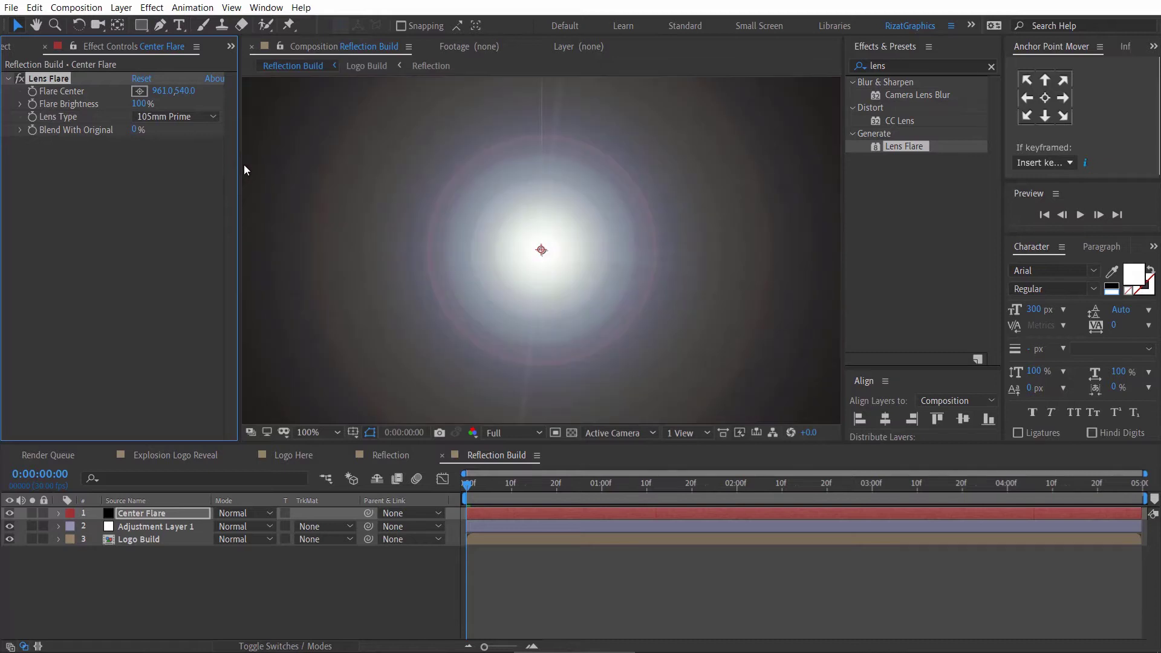
key("comma")
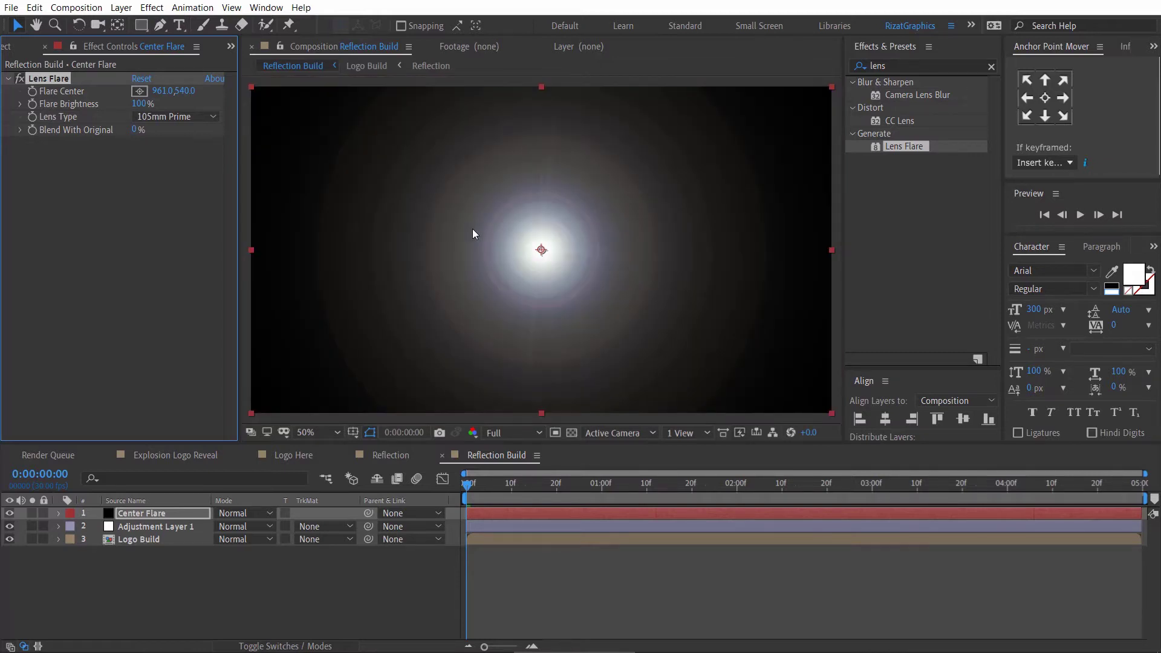
- Apply the Tint effect to the Center Flare layer below its Lens Flare effect
left_click(859, 67)
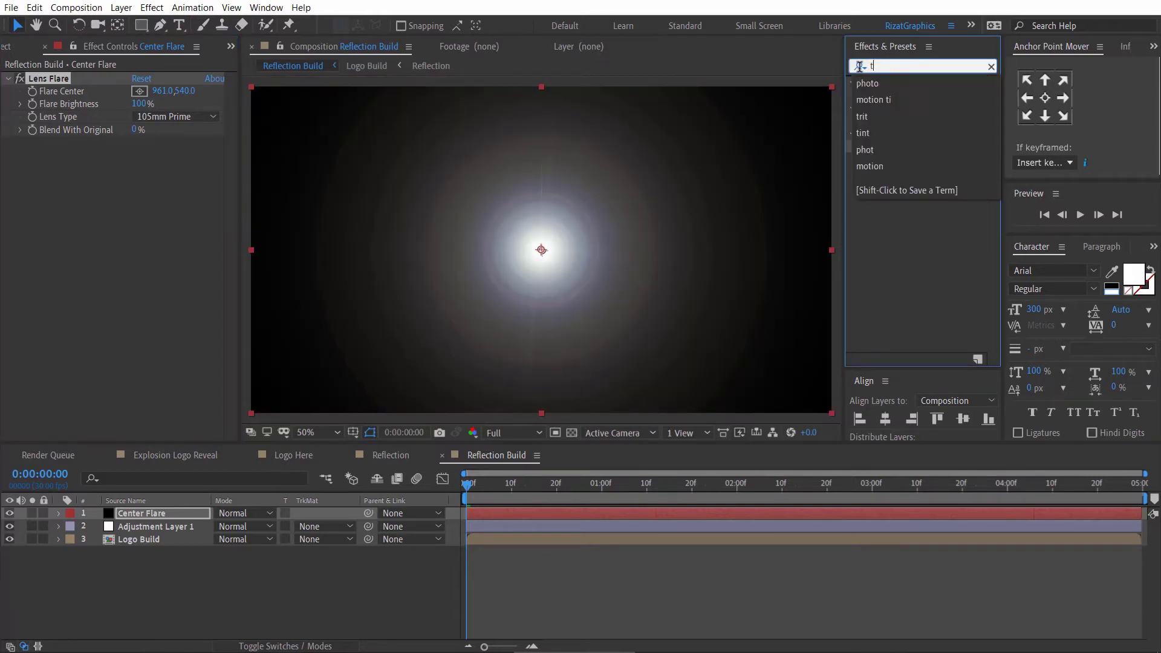
type("tint")
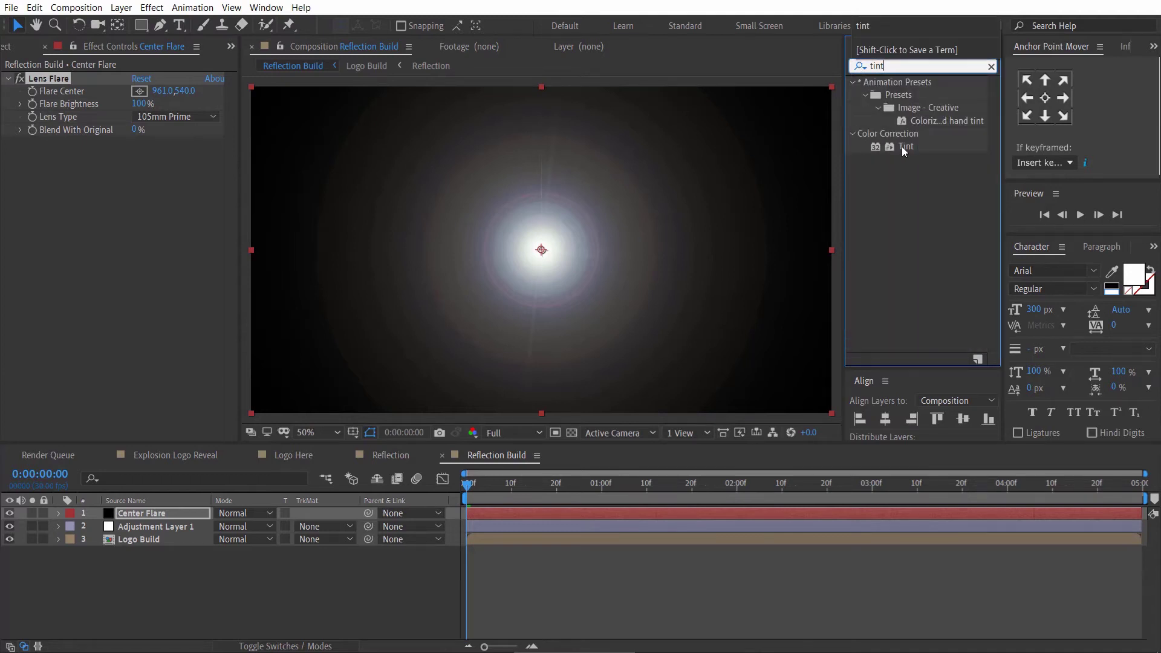
left_click_drag(902, 149, 124, 245)
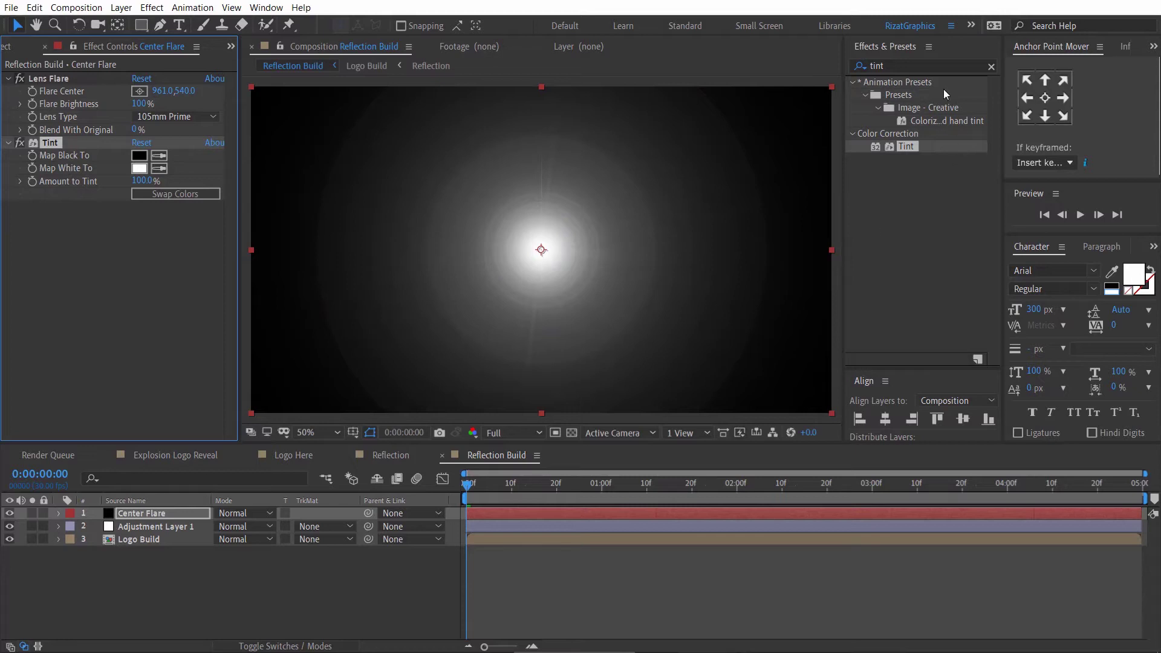
- Apply the Tritone effect to the Center Flare layer and set its Midtones color to orange EF6807
left_click(854, 65)
type("tri")
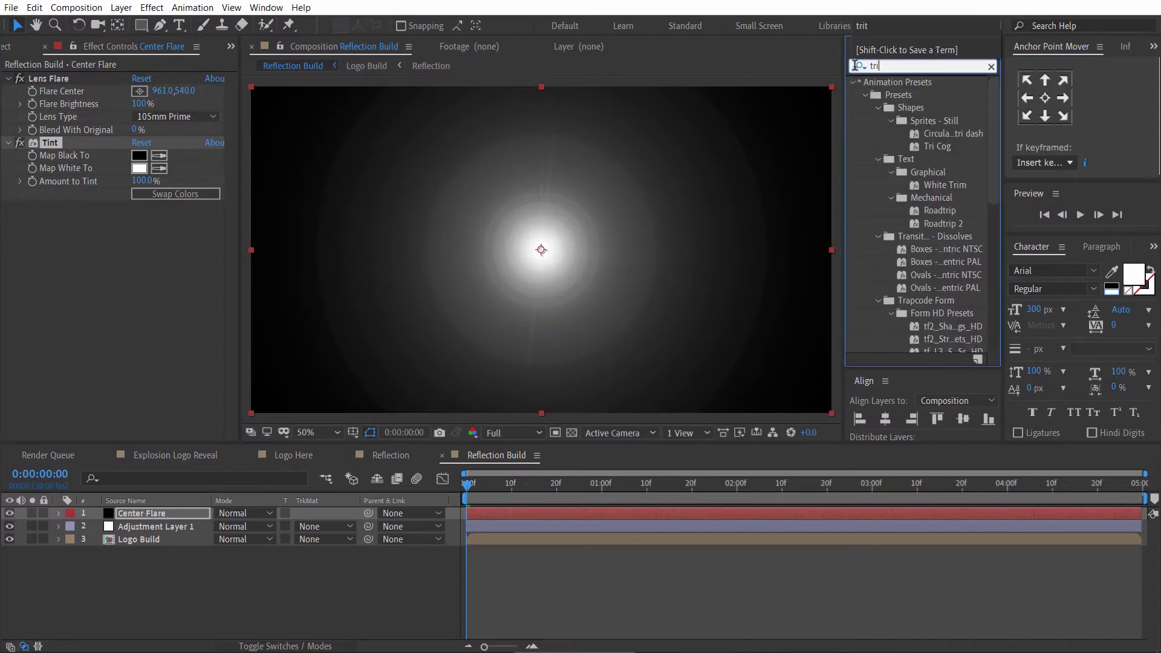
type("t")
left_click_drag(912, 95, 125, 249)
left_click(139, 232)
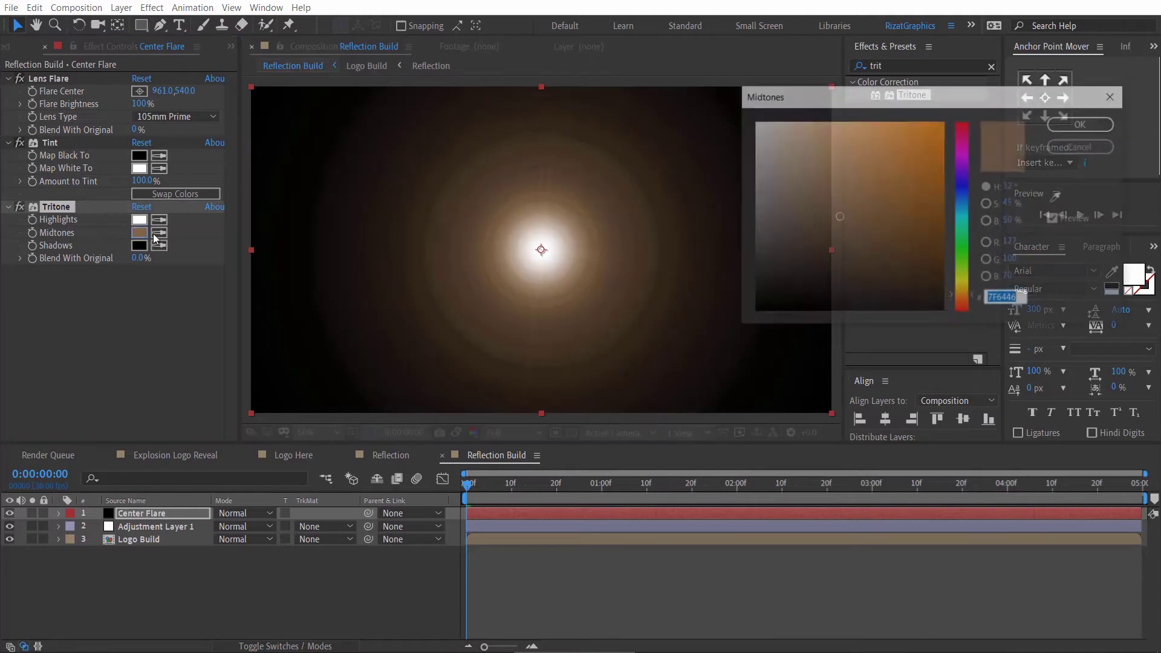
left_click_drag(970, 296, 970, 303)
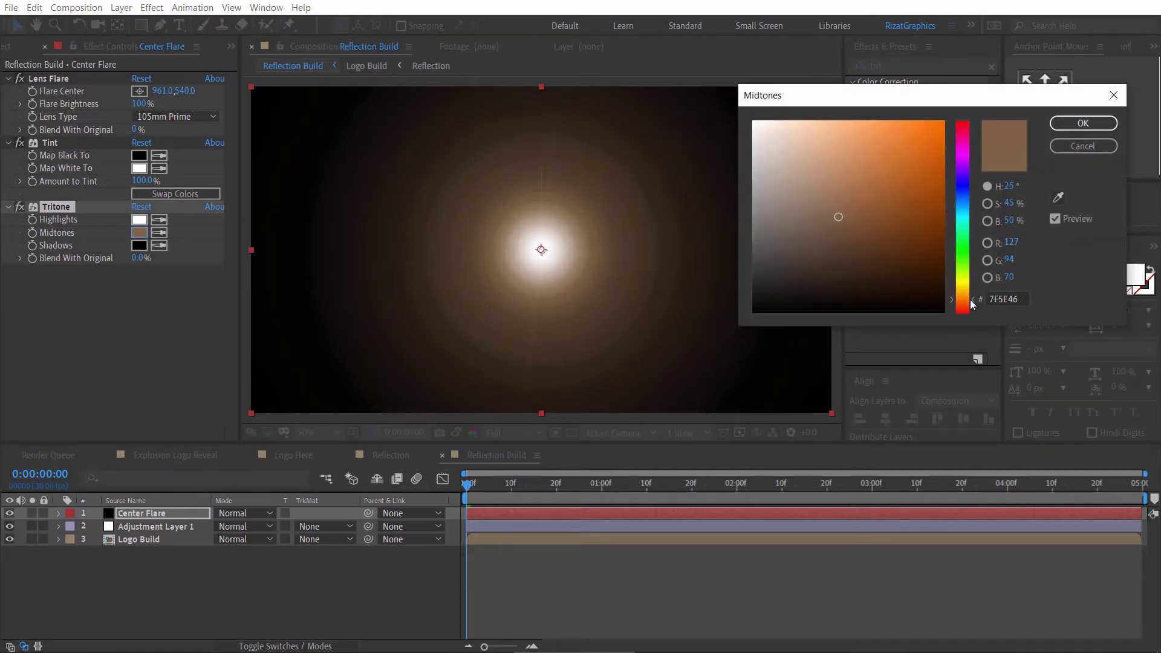
left_click_drag(922, 142, 938, 132)
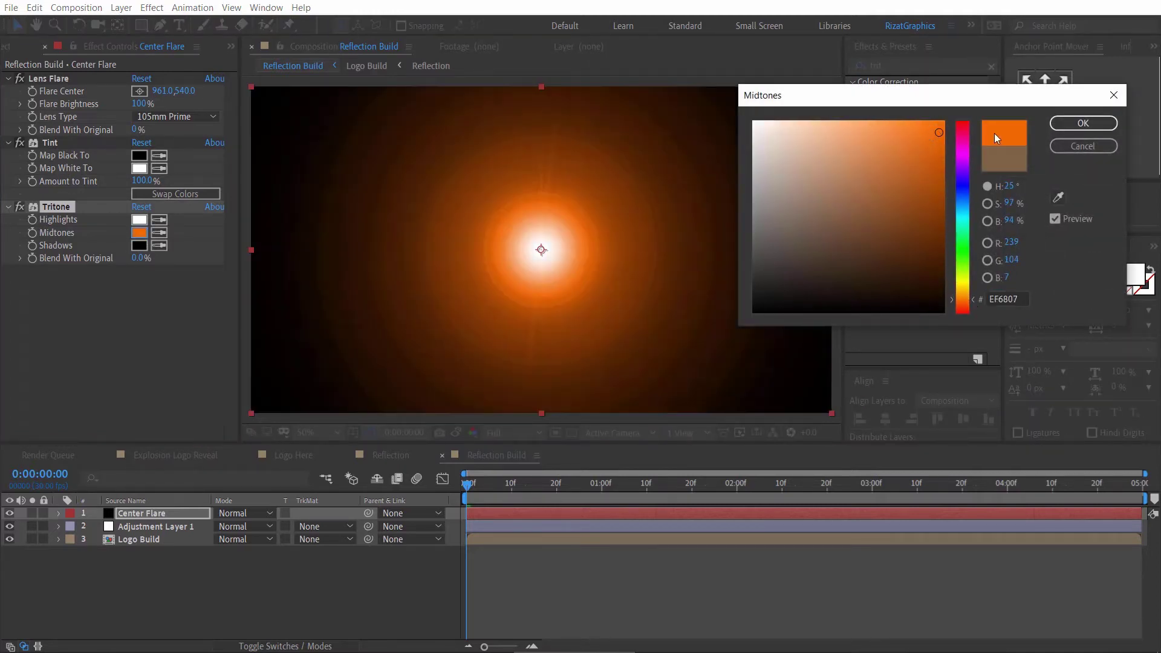
left_click(1085, 123)
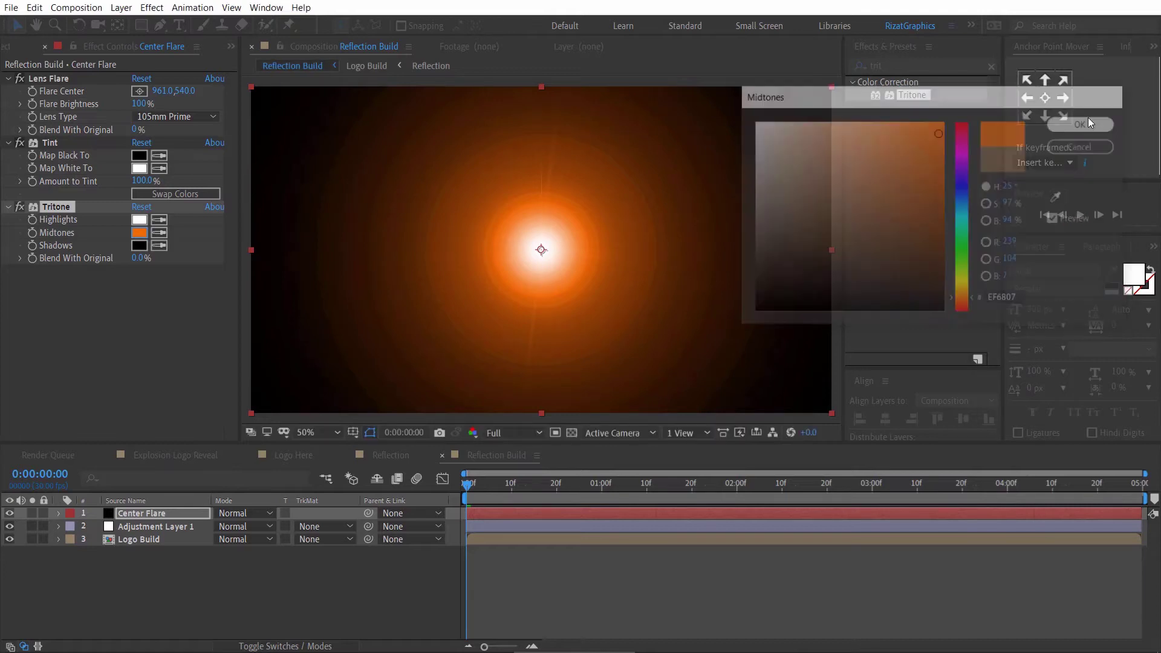
- Apply the Curves effect to the Center Flare layer and shape its RGB curve into a gentle S, raising highlights and lowering shadows
left_click(867, 65)
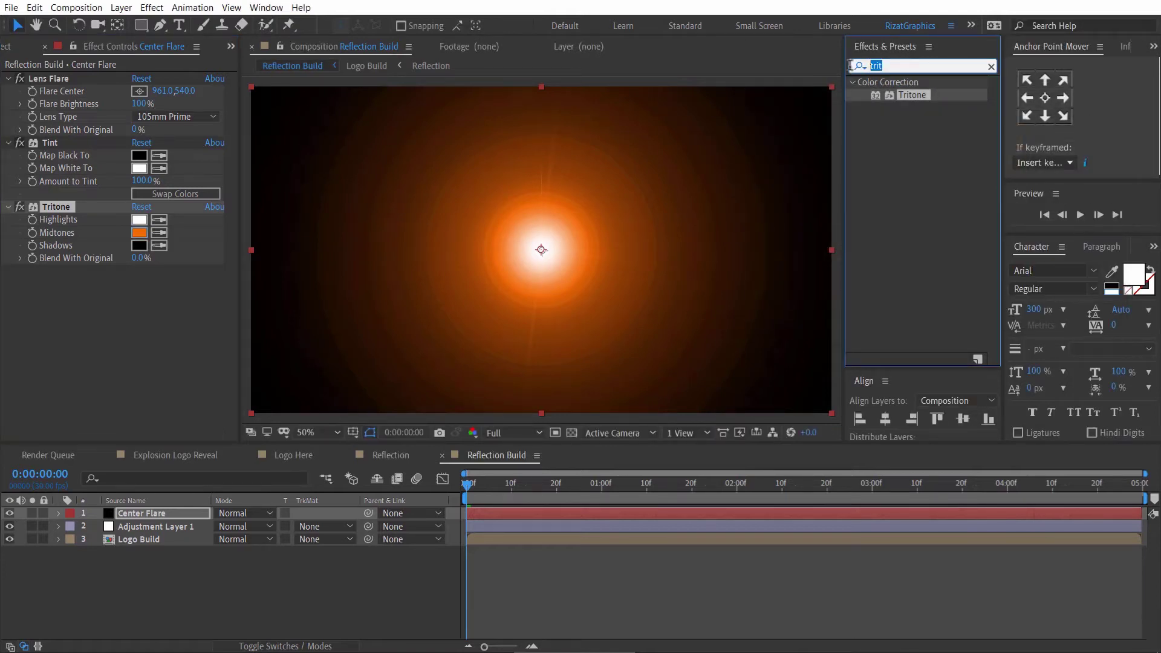
type("curve")
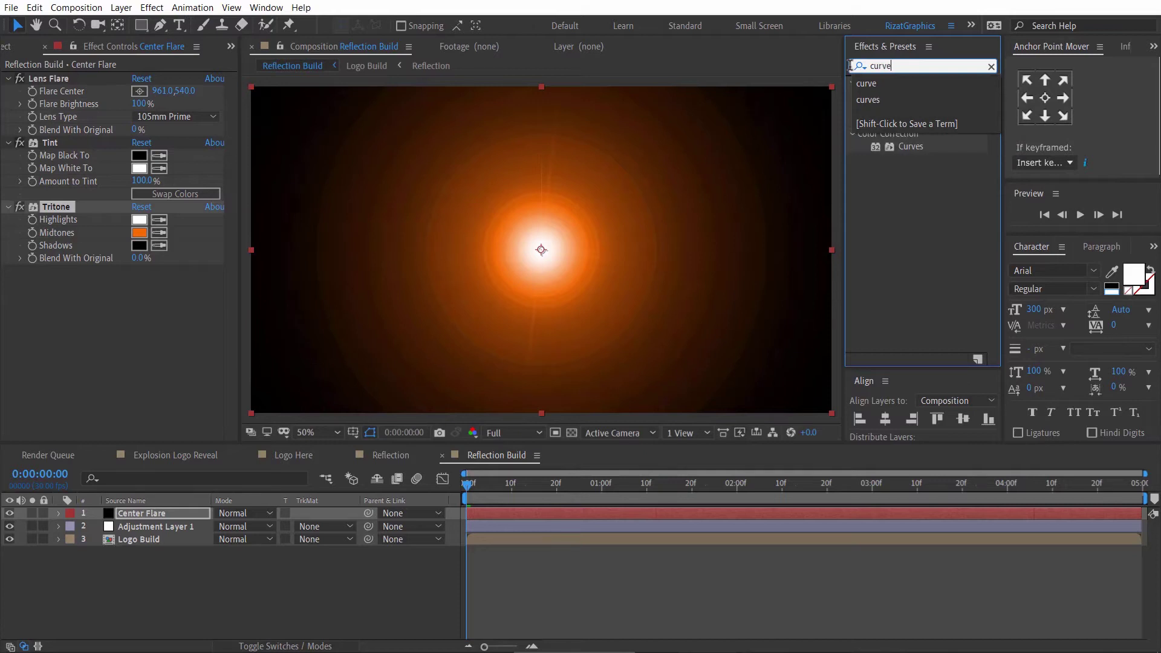
left_click_drag(907, 150, 164, 298)
left_click_drag(173, 251, 170, 235)
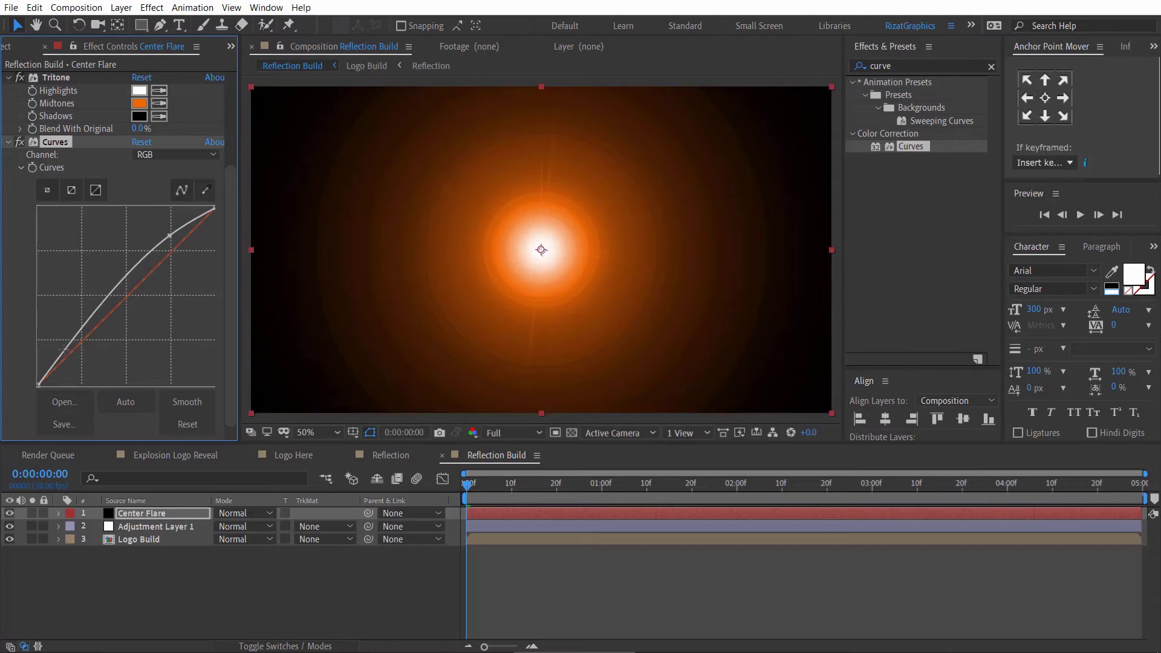
left_click_drag(67, 351, 74, 360)
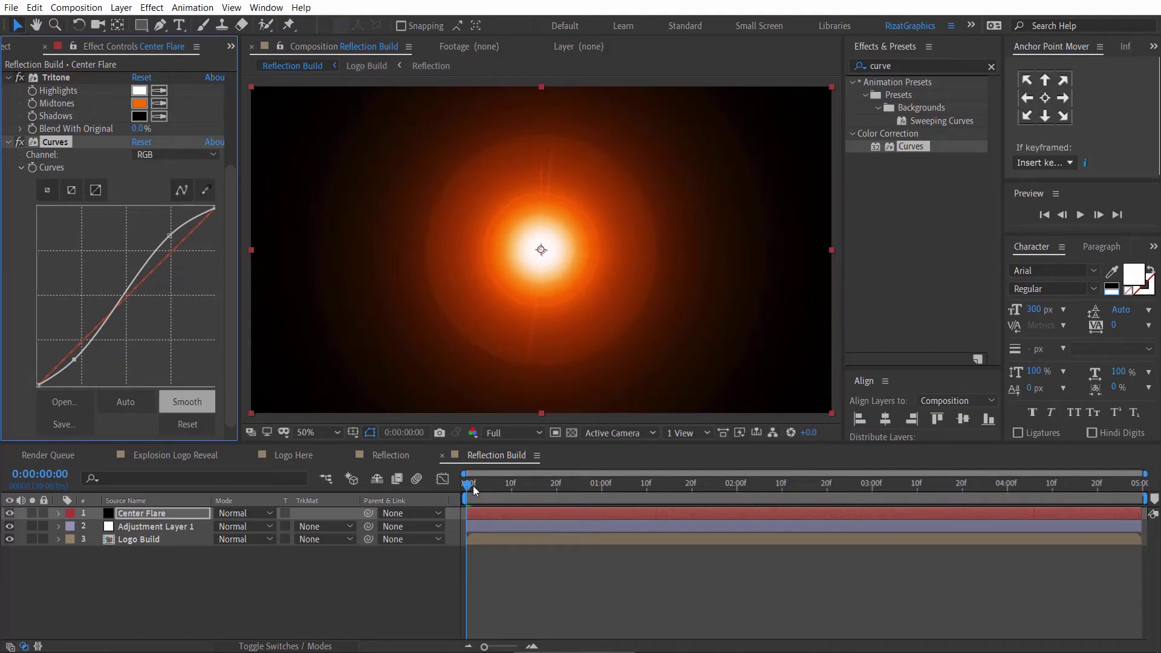
- Start keyframing the Center Flare's Flare Brightness at 0:00:00:00 with a value of 0%
left_click(474, 513)
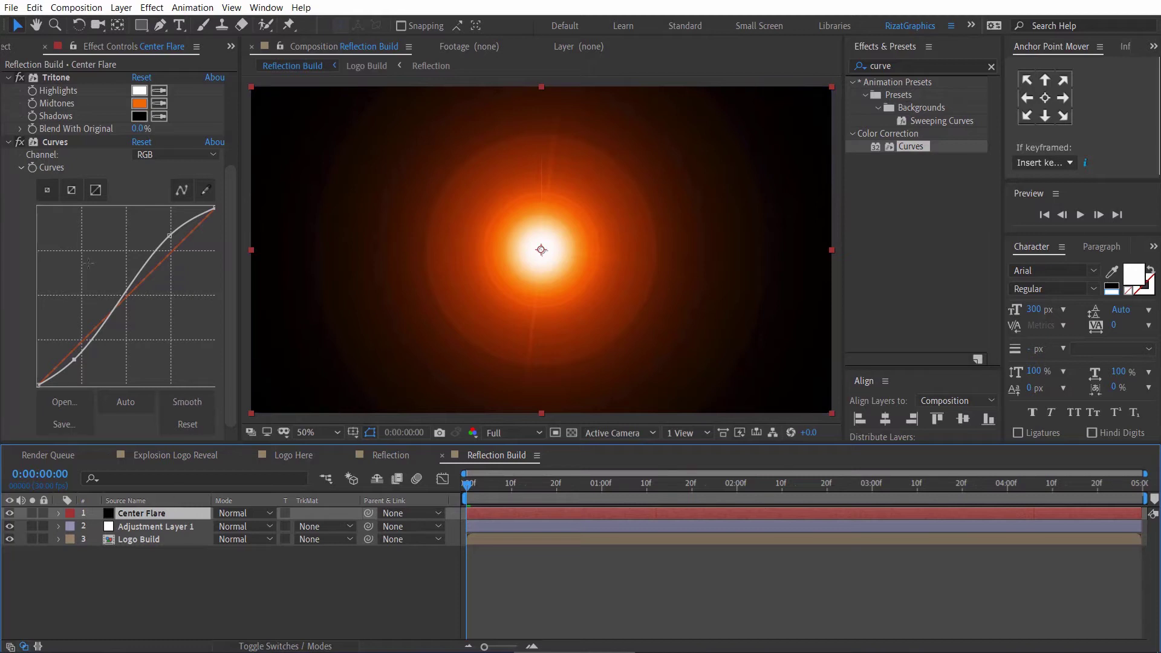
scroll(90, 260, "up", 4)
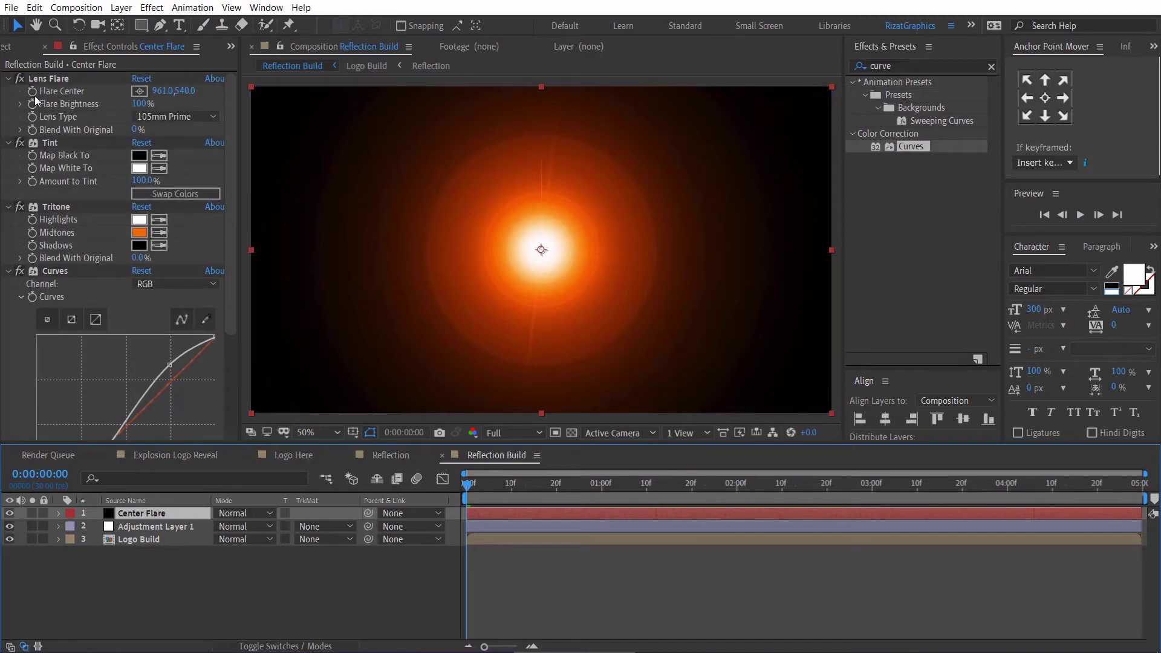
left_click(57, 108)
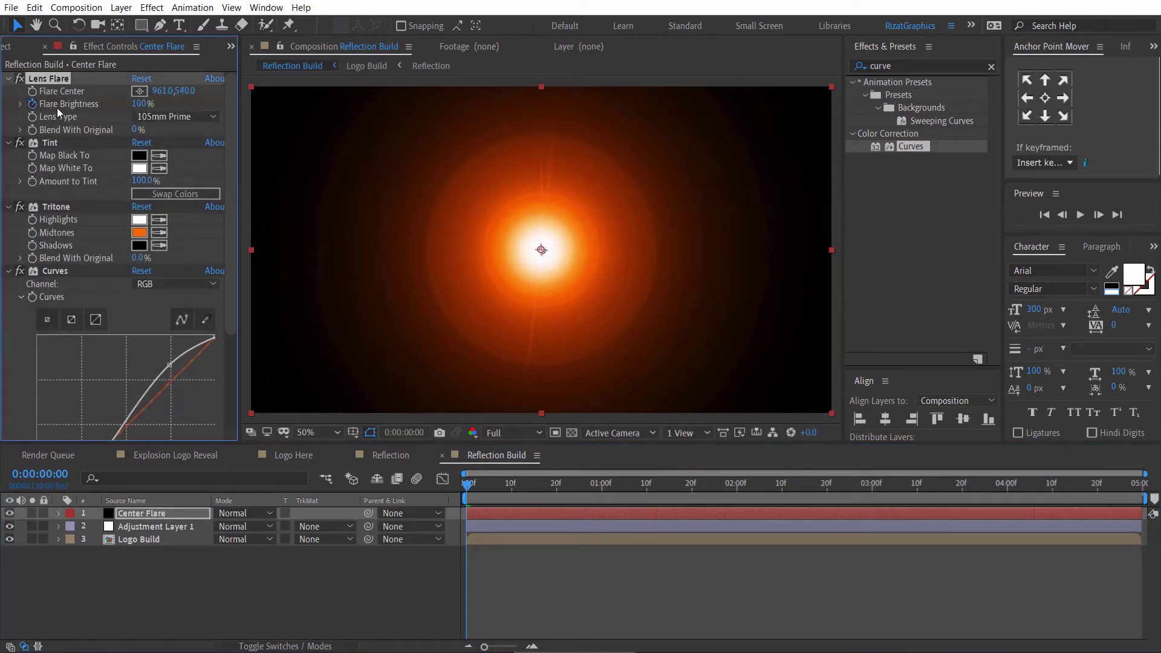
left_click(138, 104)
type("0")
key("Return")
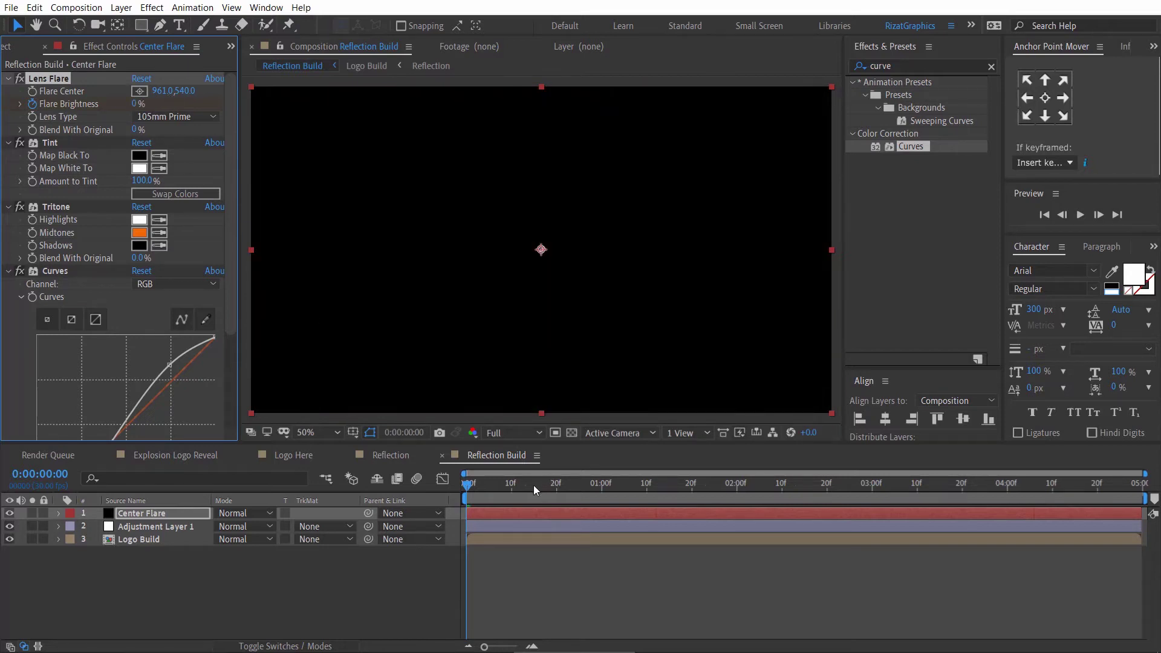
- Add a Flare Brightness keyframe of 100% at 0:00:00:15
left_click(533, 484)
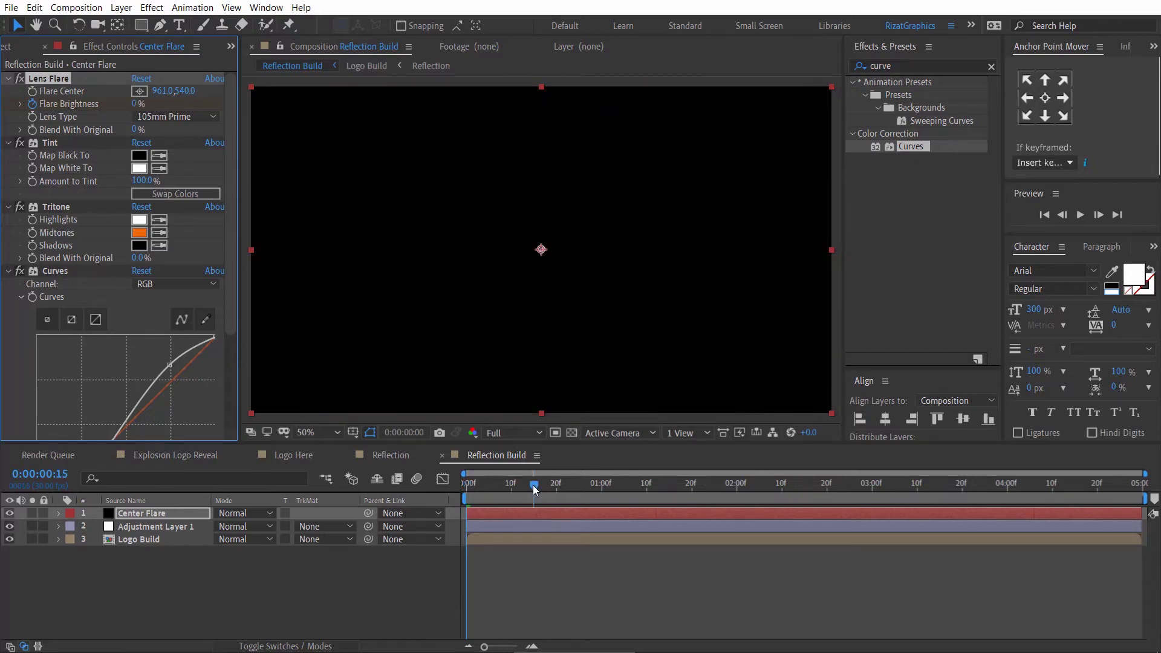
left_click(135, 103)
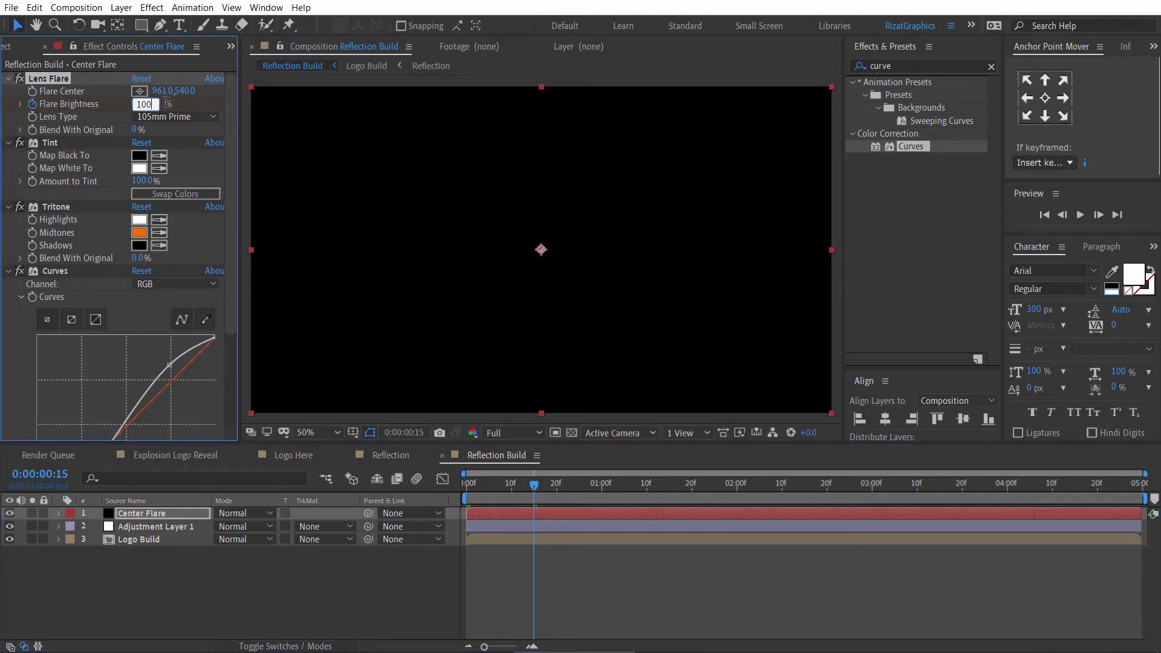
type("100")
key("Return")
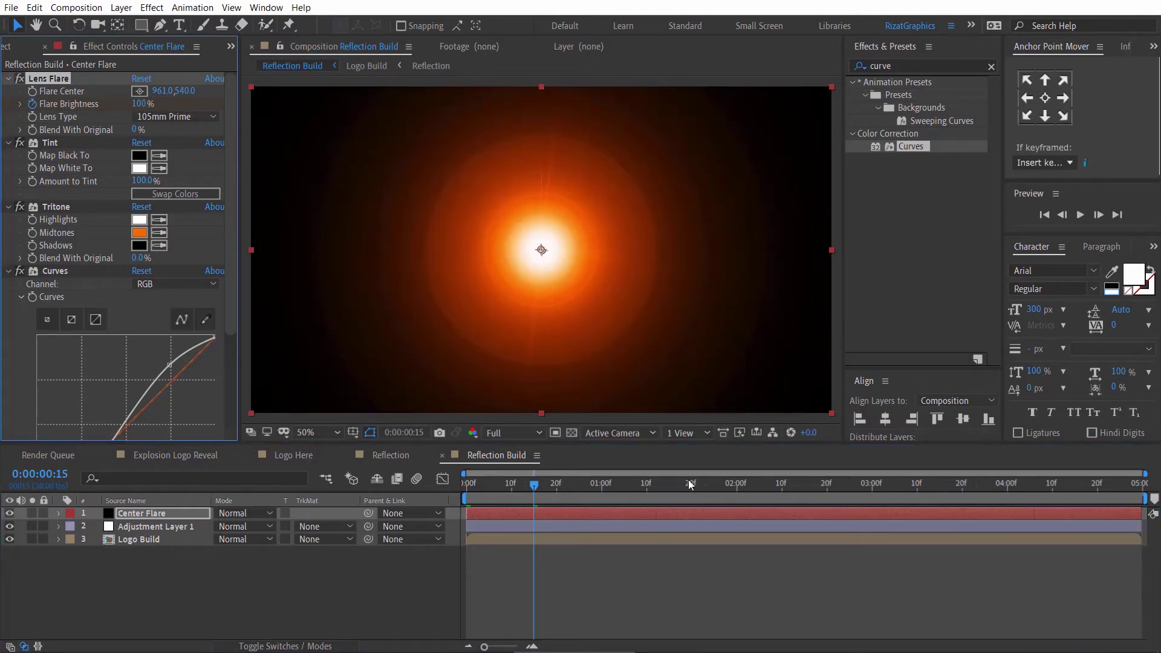
- Add a Flare Brightness keyframe of 0% at 0:00:02:00
left_click(735, 488)
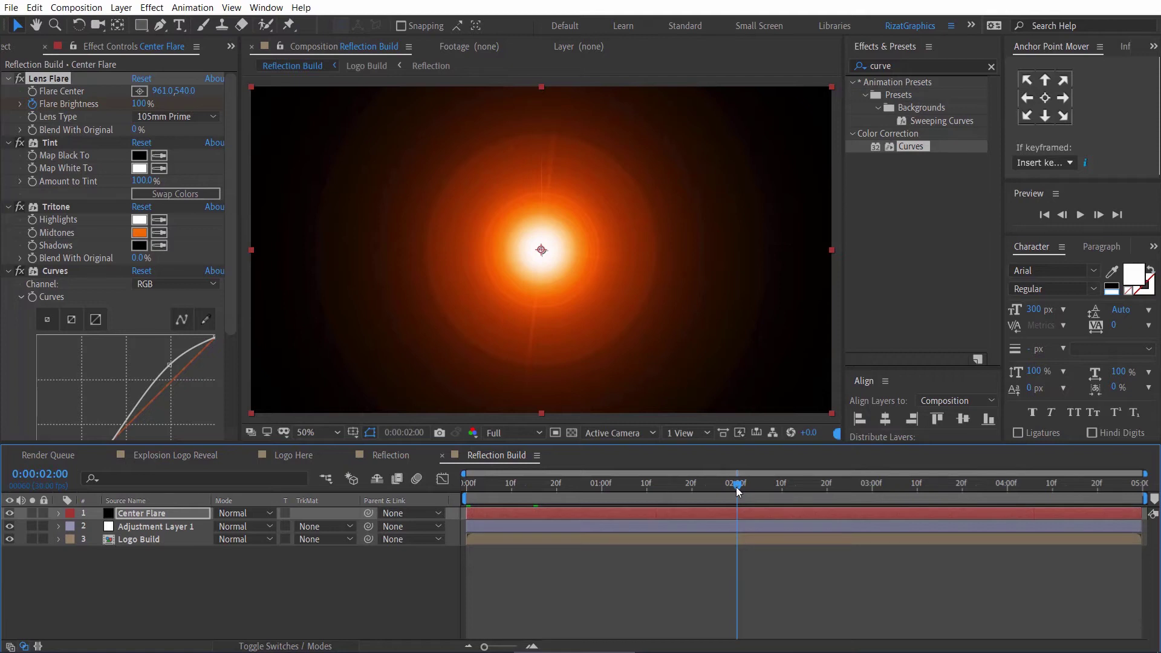
left_click(144, 103)
type("0")
key("Return")
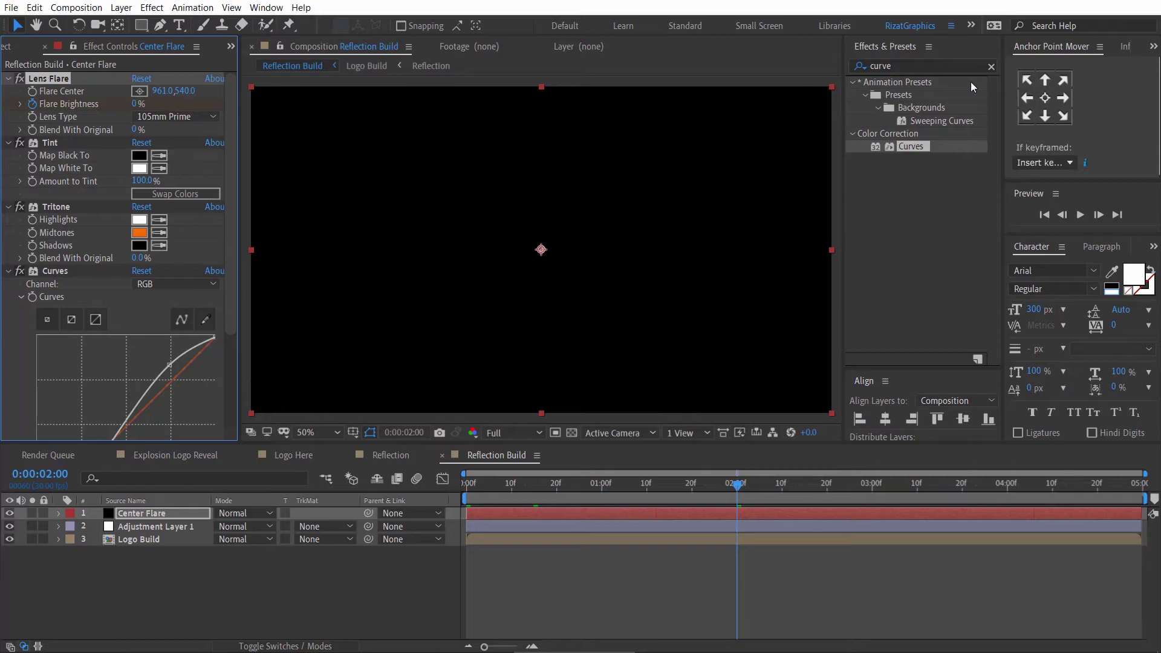
- Clear the effects search, preview the flare's brightness animation, and return the playhead to the first frame
left_click(991, 67)
left_click(991, 67)
left_click(1079, 215)
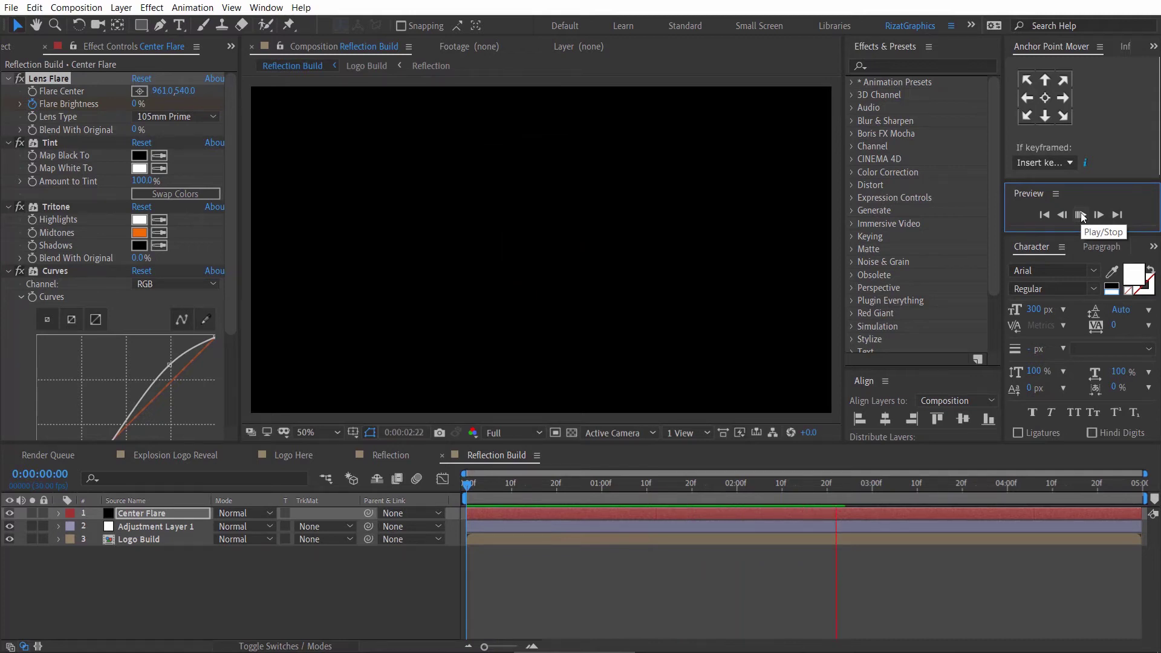
left_click(1080, 214)
left_click_drag(842, 484, 457, 488)
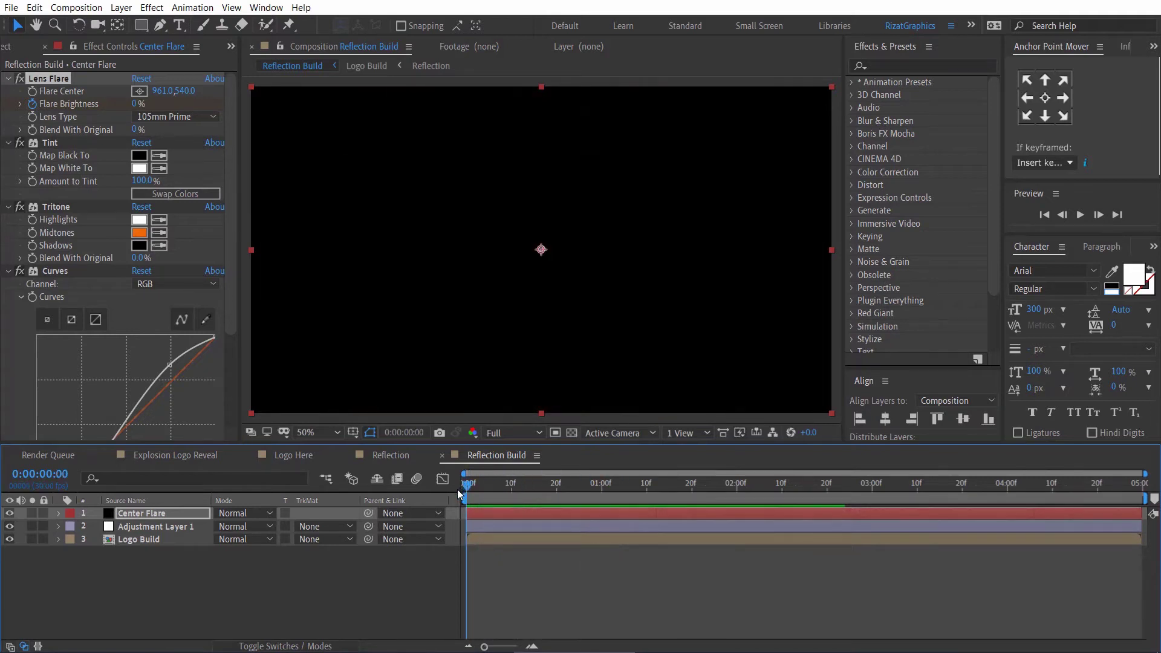
- Show the layer switches and make the Logo Build, Adjustment Layer 1 and Center Flare layers 3D
left_click(293, 644)
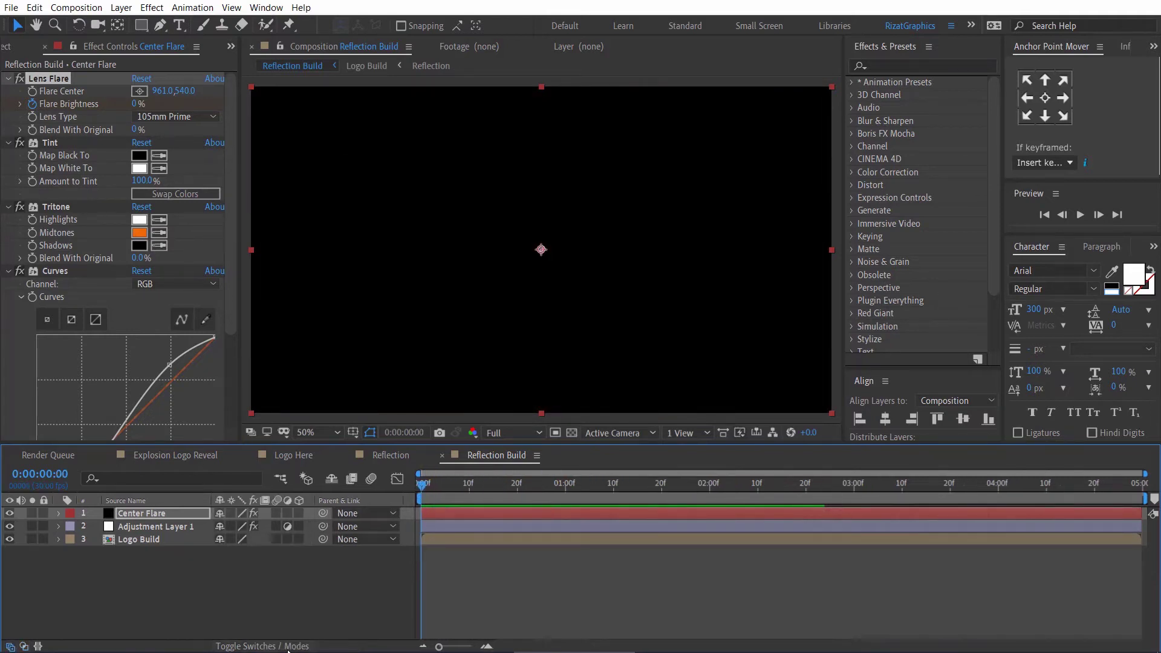
left_click(298, 539)
left_click(299, 526)
left_click(300, 513)
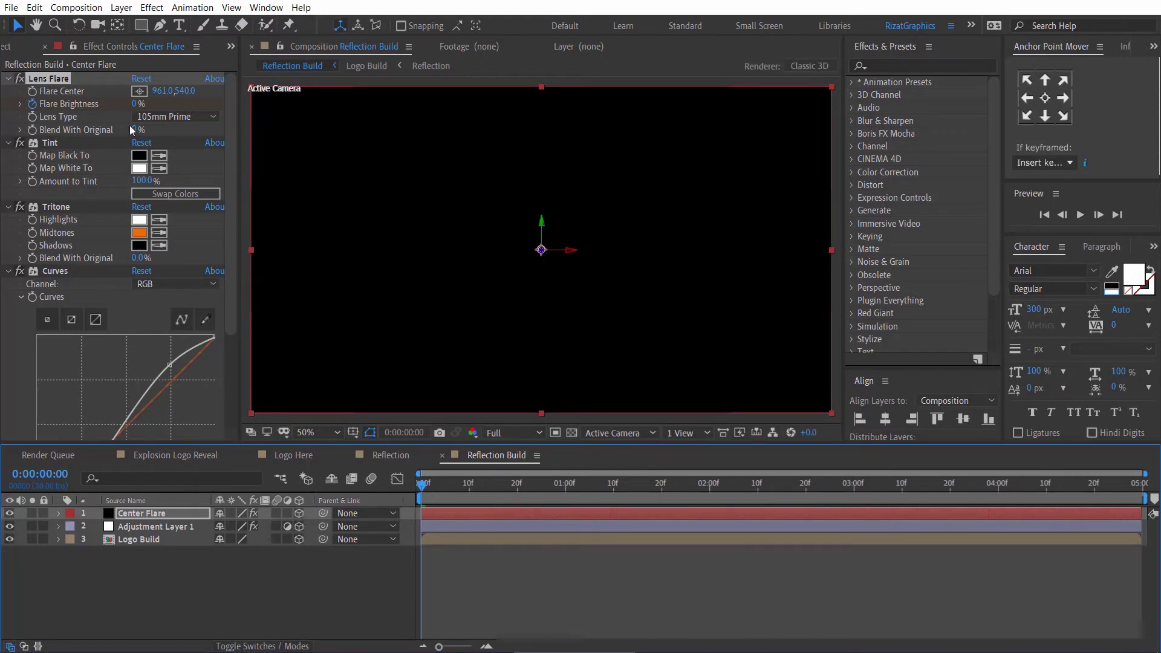
- Add a two-node camera with the 35mm preset to the Reflection Build composition
left_click(121, 7)
mouse_move(167, 24)
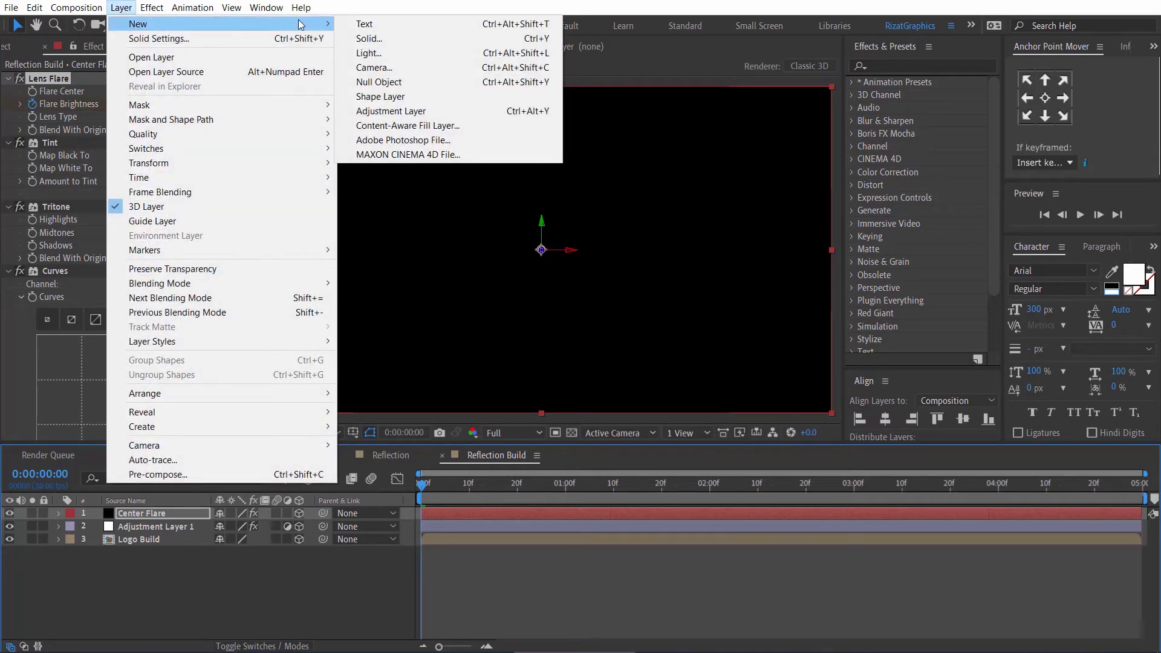
left_click(456, 65)
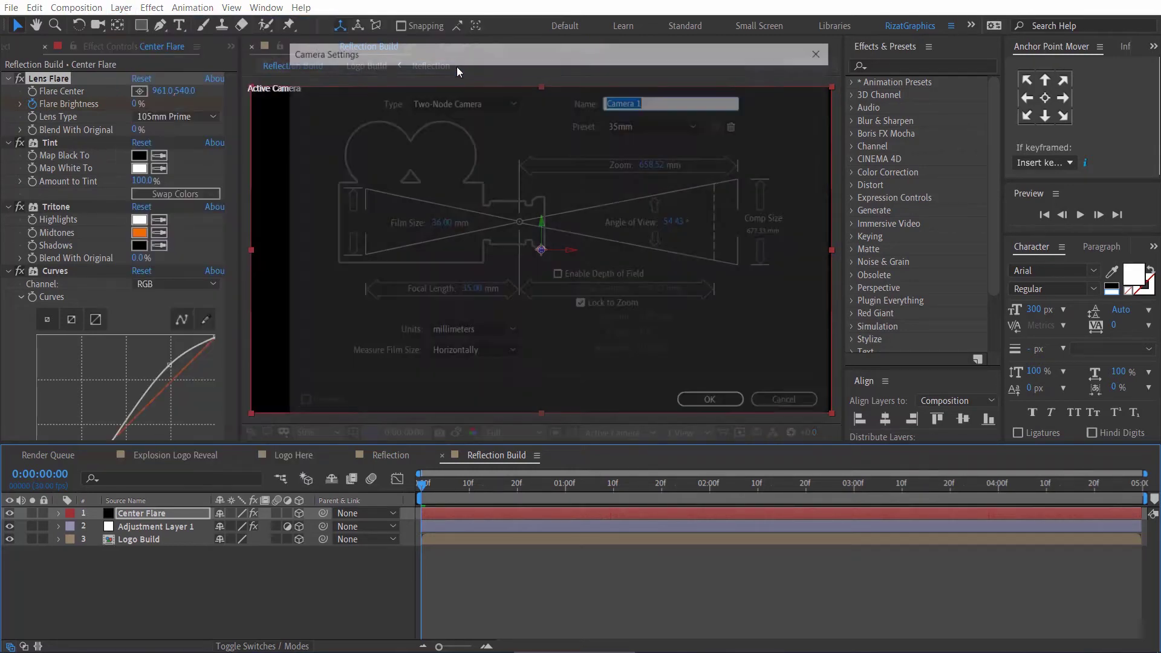
left_click(701, 402)
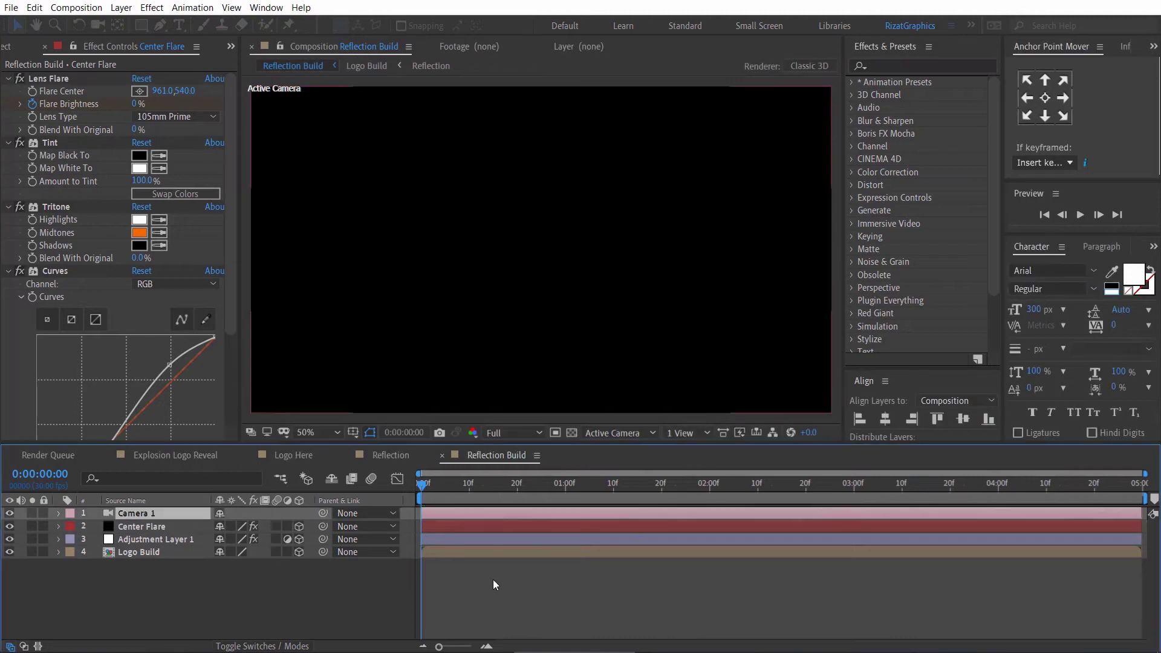
- Add a null object above the camera and make it a 3D layer
right_click(235, 577)
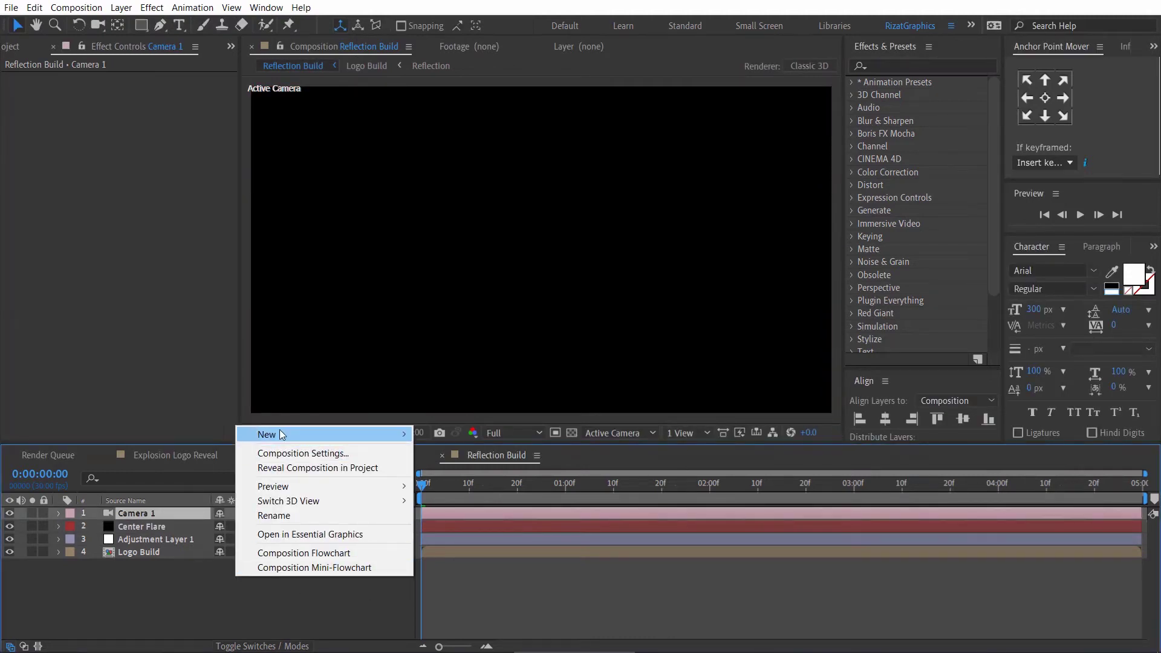
mouse_move(281, 434)
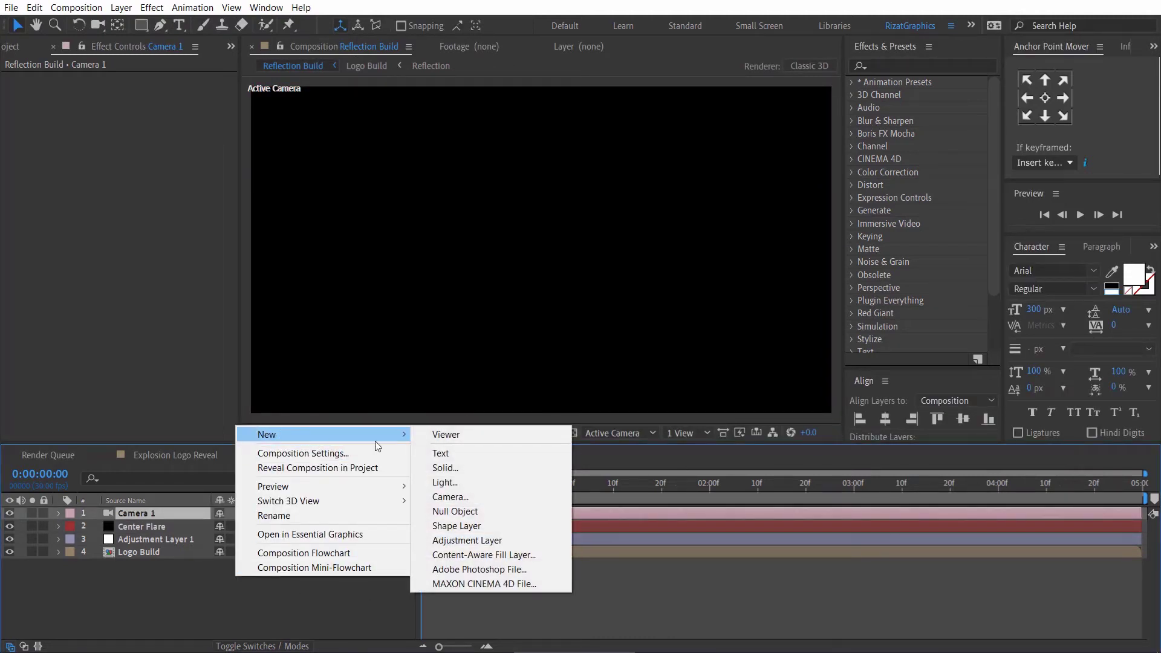
left_click(512, 509)
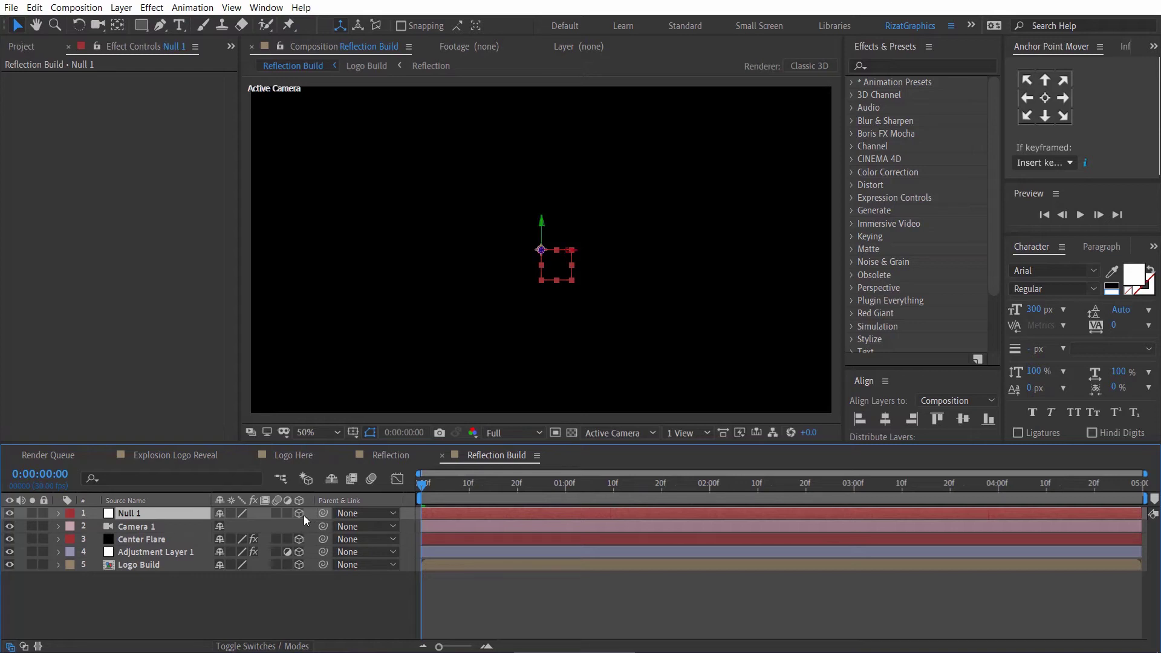
- Parent the Camera 1 layer to the Null 1 layer
left_click(179, 528)
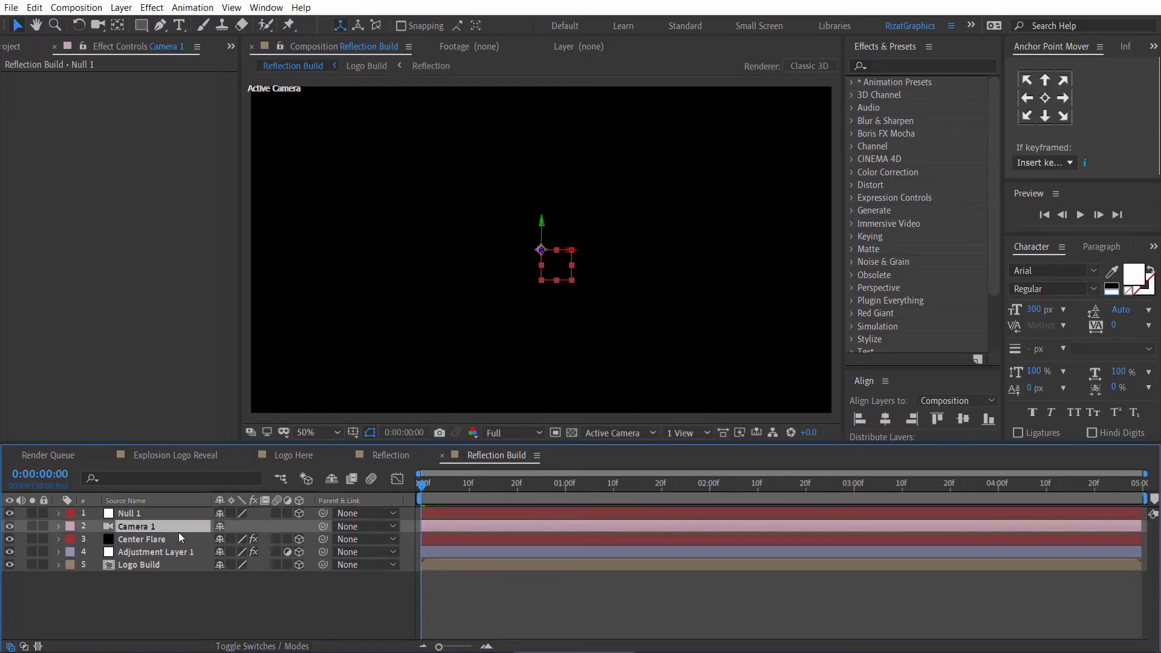
left_click_drag(322, 526, 180, 516)
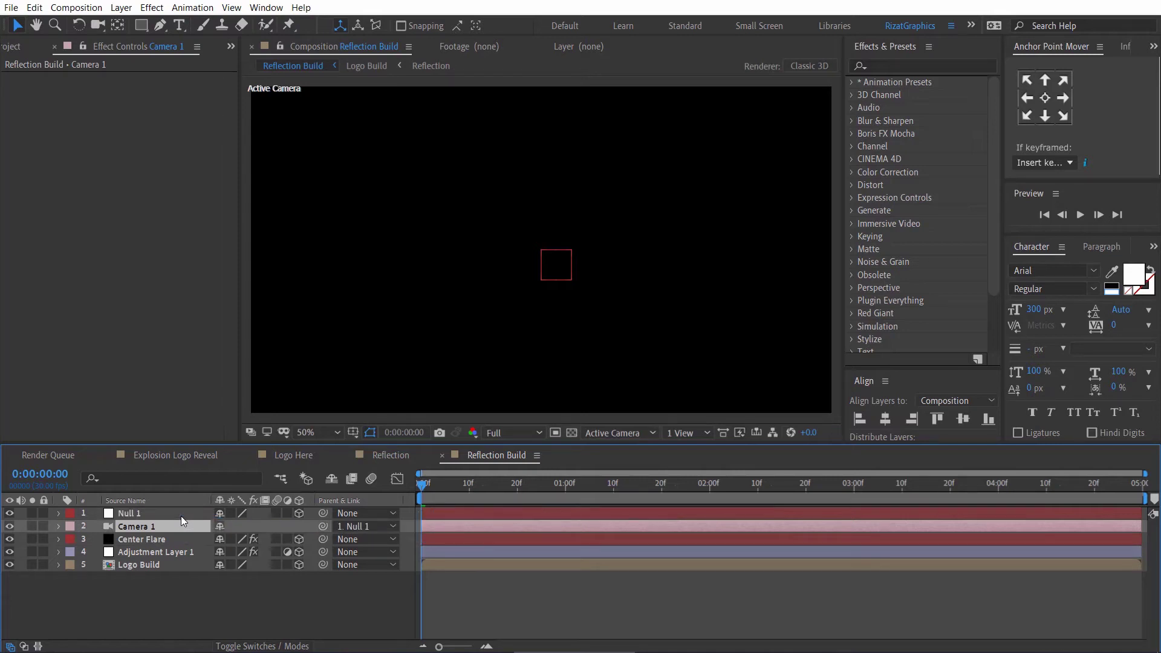
right_click(382, 501)
mouse_move(413, 541)
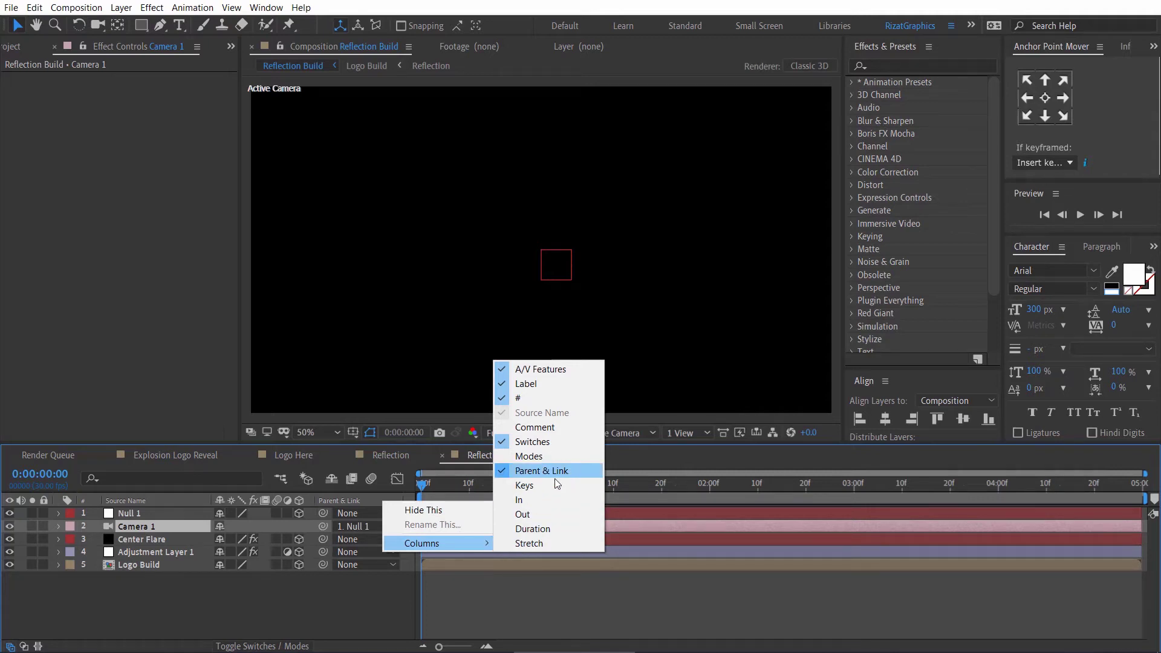
- Rename the Null 1 layer to "Camera Control"
left_click(142, 513)
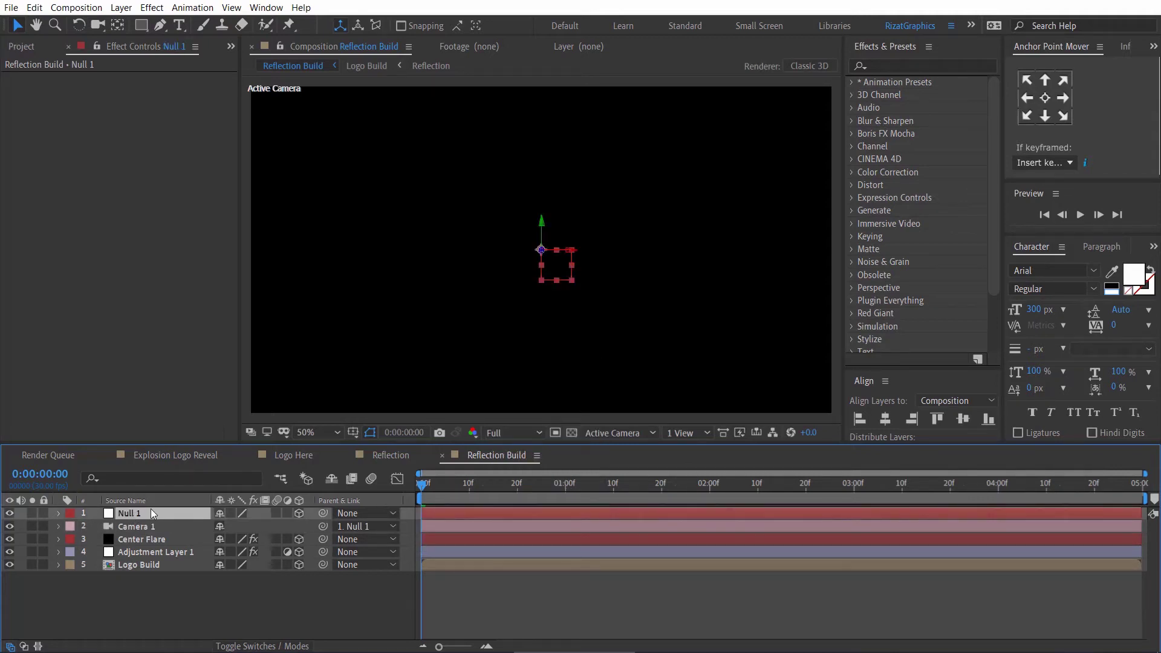
key("Return")
type("Camera")
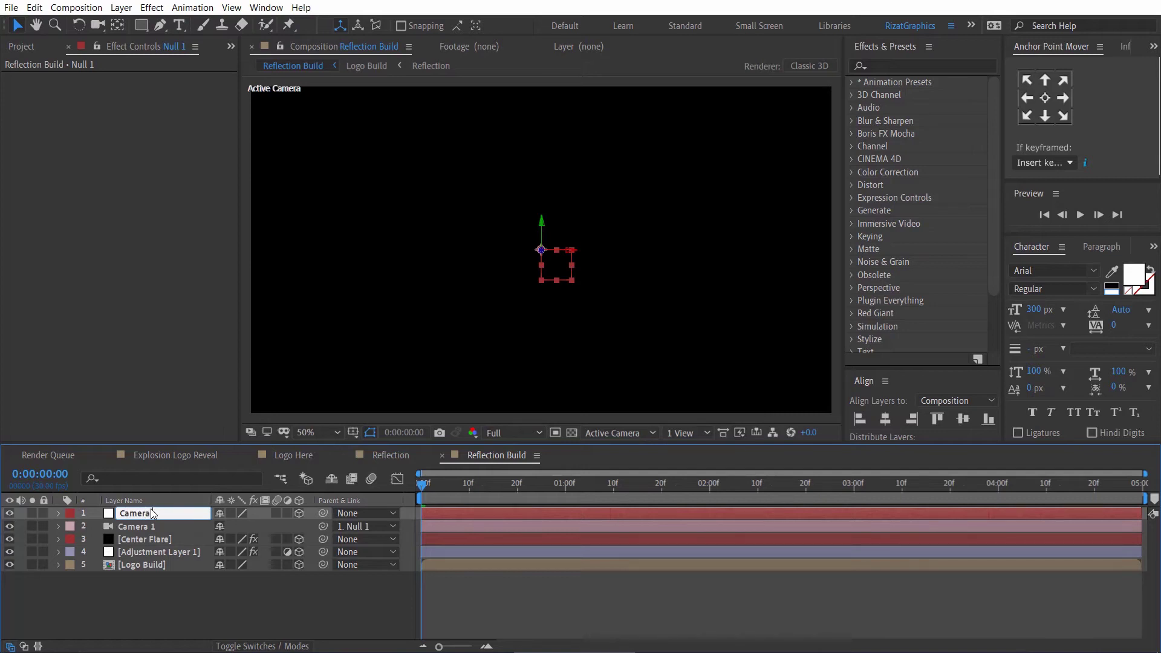
type(" Control")
key("Return")
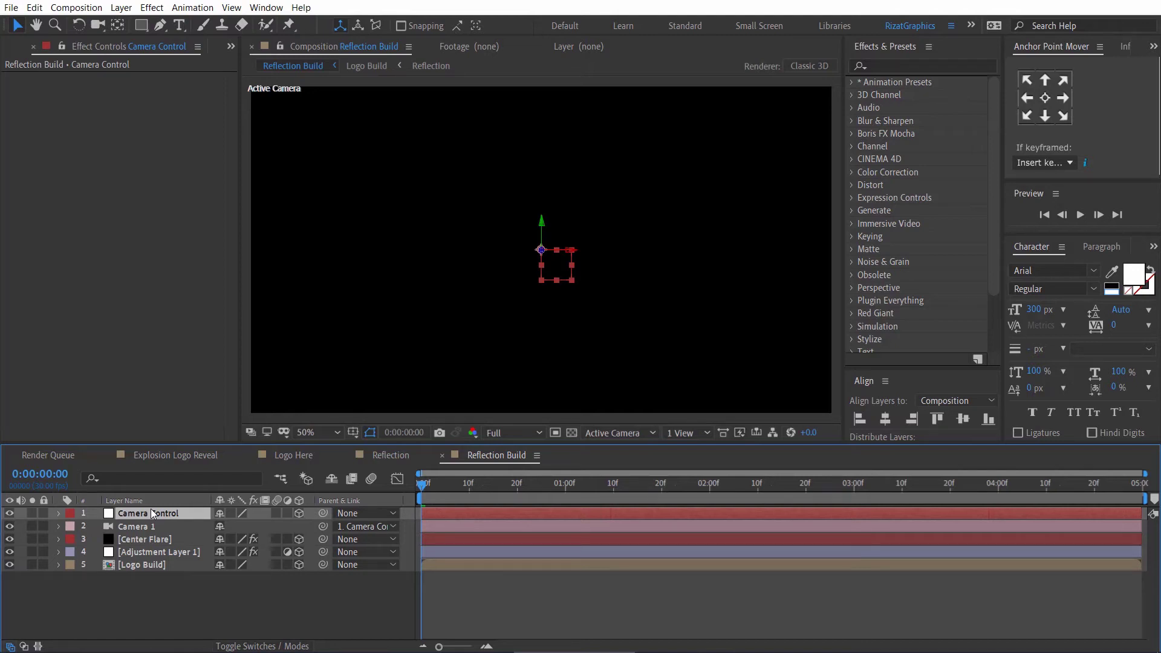
- Add a Position keyframe to the Camera Control null at the first frame and move the playhead to frame 7
key("p")
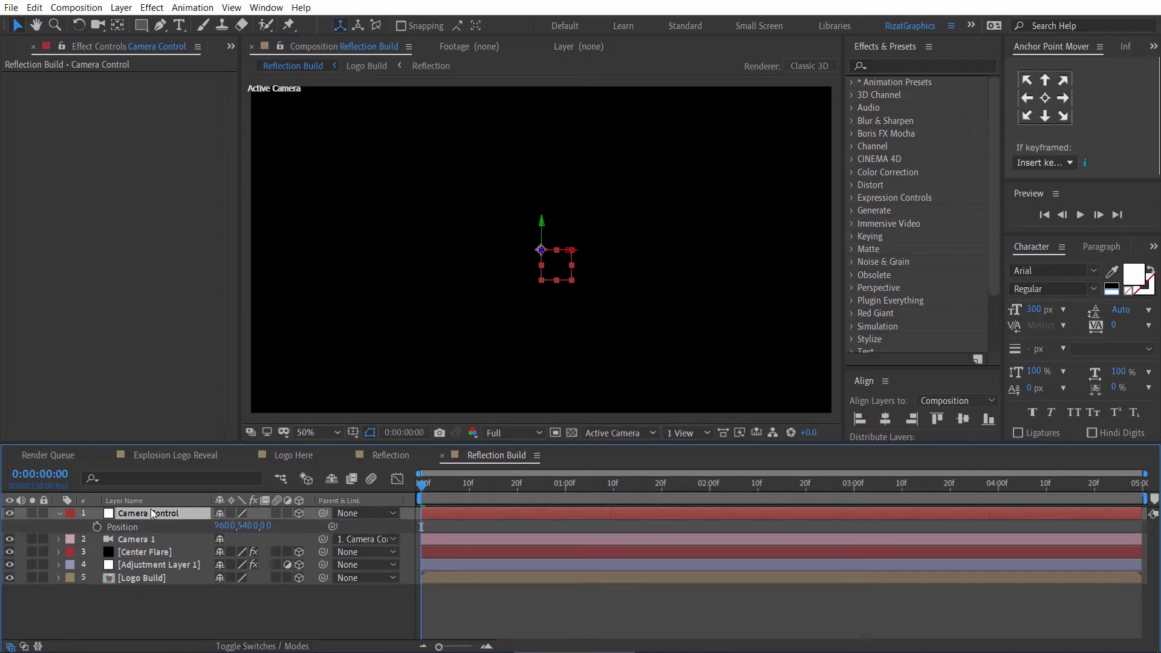
left_click(97, 527)
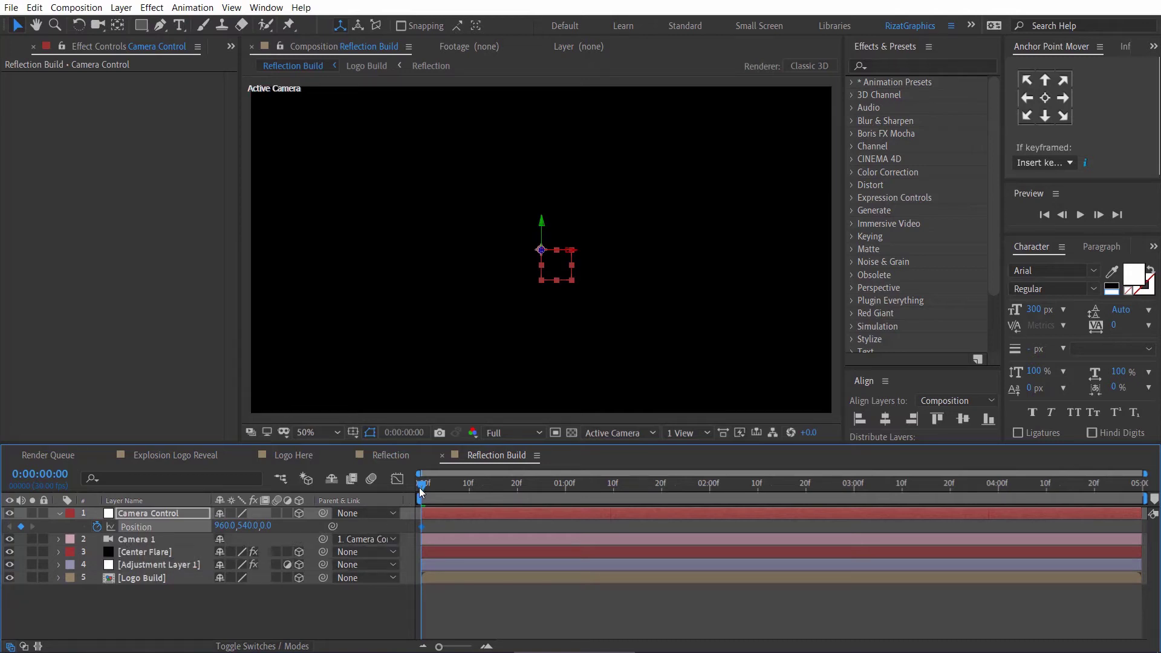
left_click_drag(419, 488, 453, 486)
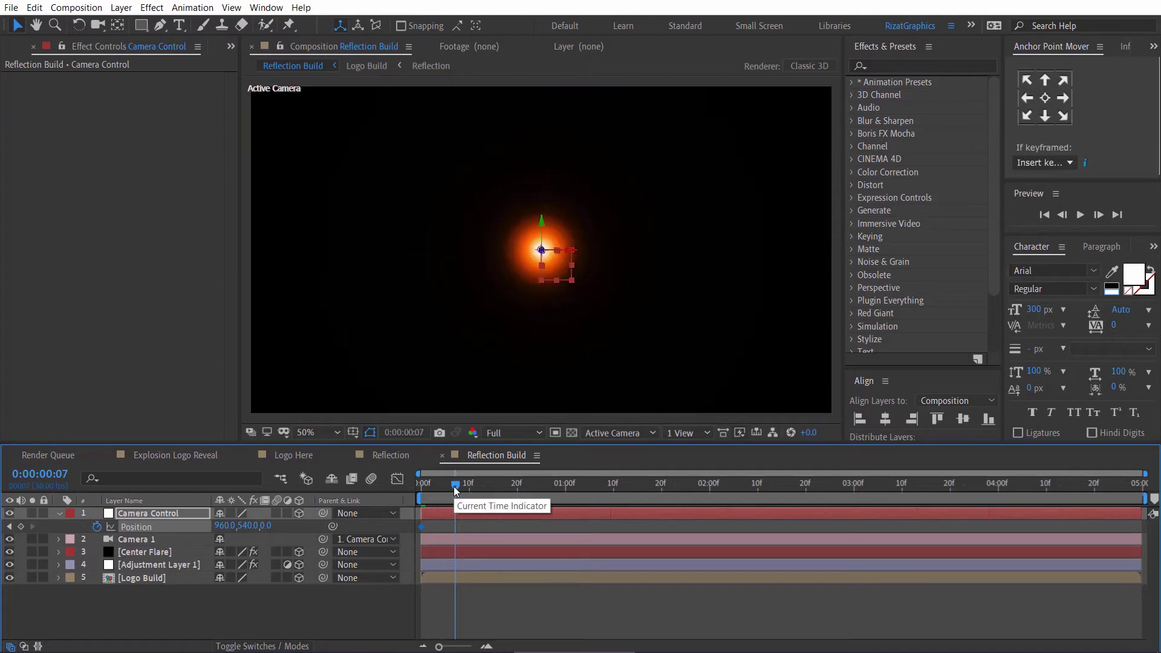
- Show the blending modes and set the Center Flare layer's mode to Add
left_click(154, 554)
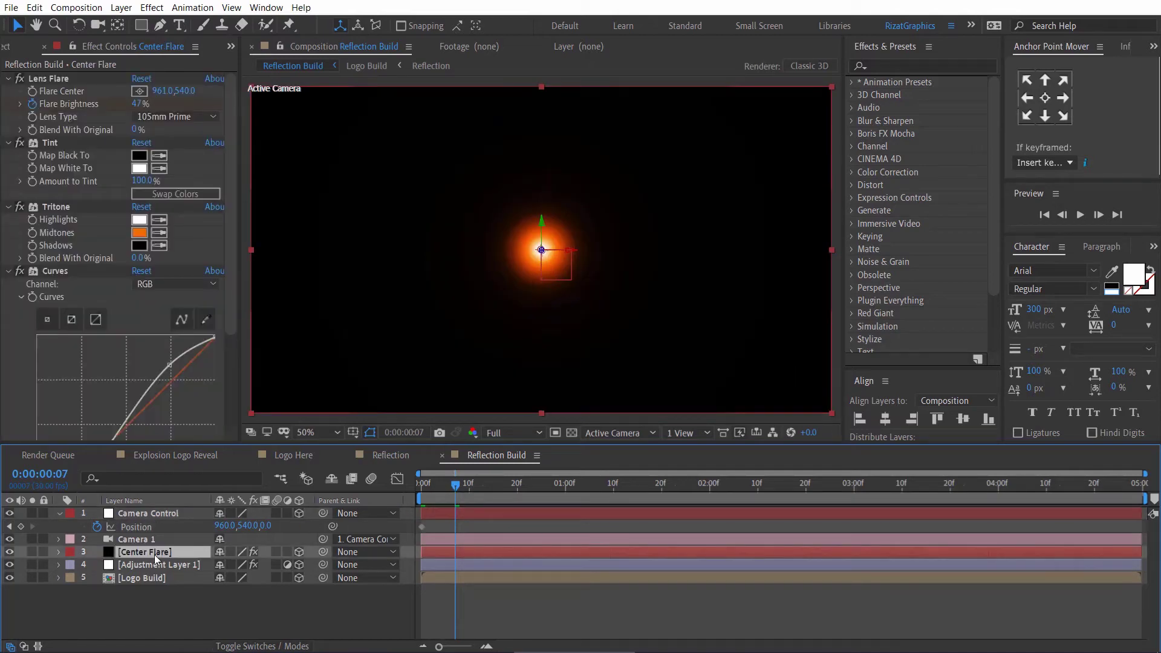
left_click(248, 642)
left_click(242, 552)
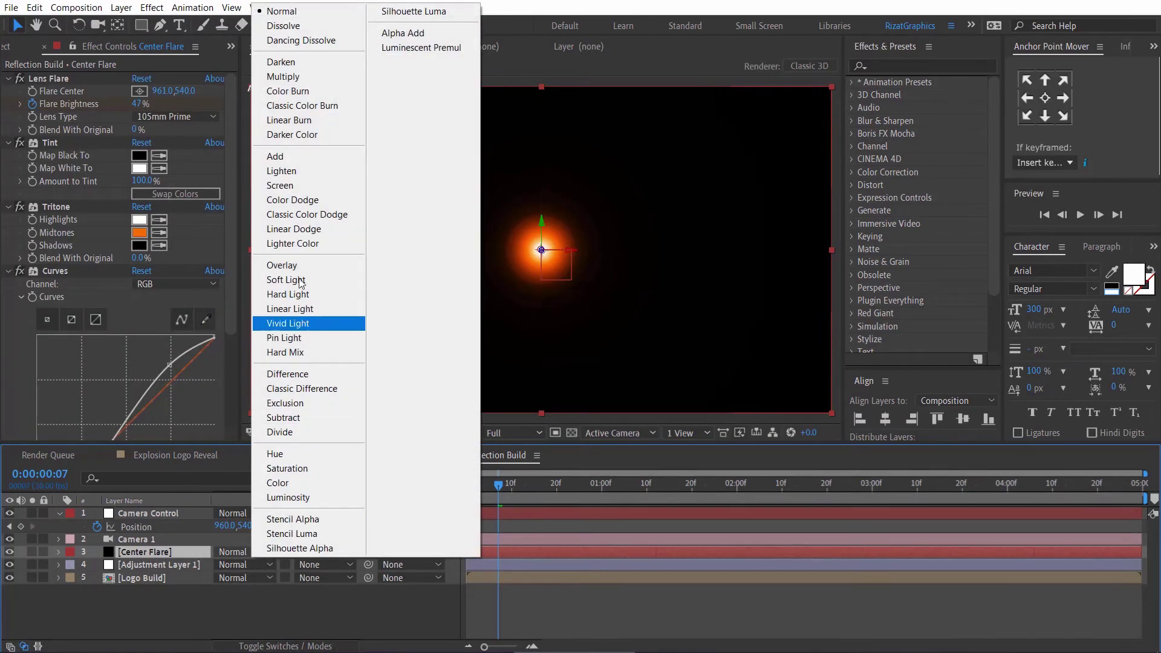
left_click(306, 160)
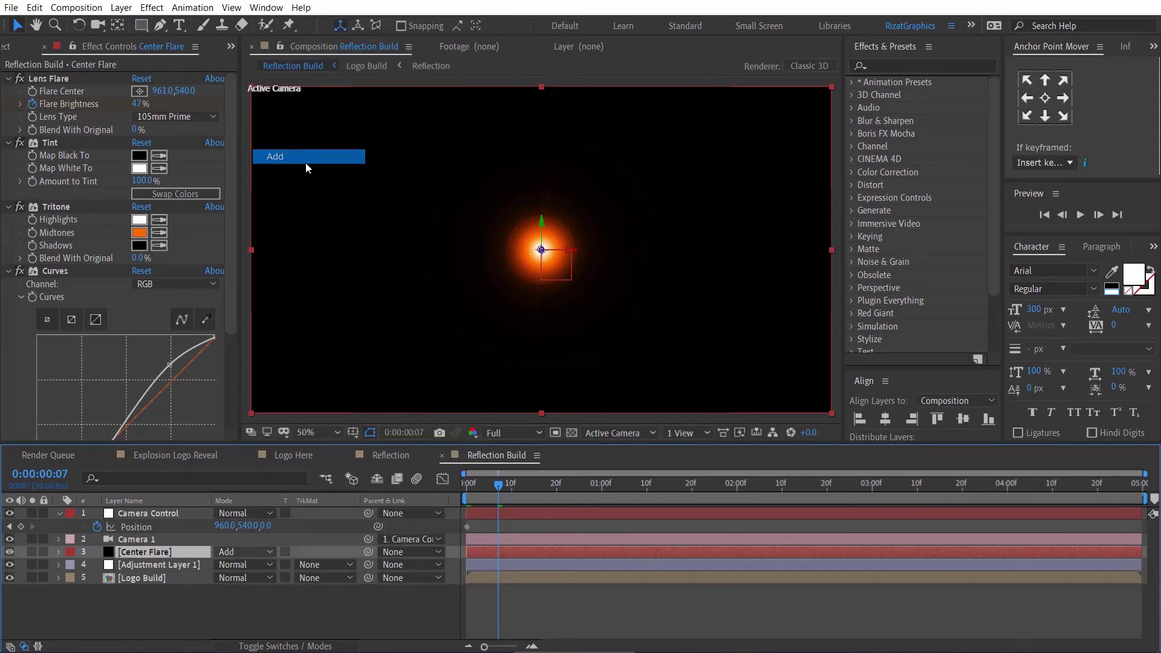
left_click(255, 602)
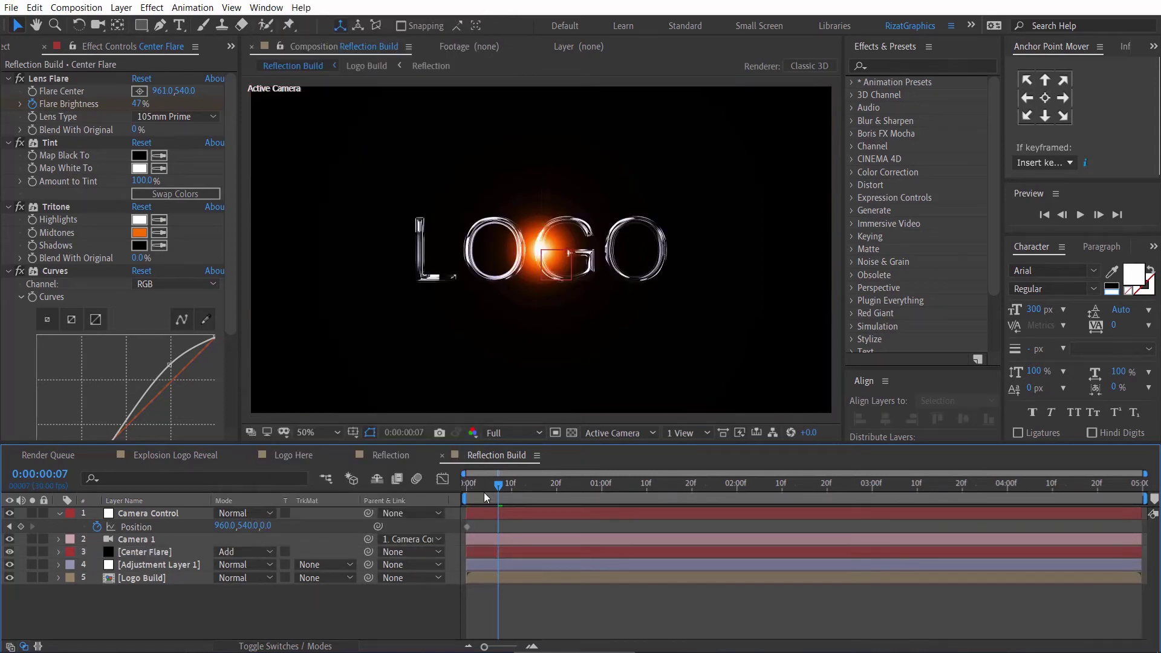
- Set the Camera Control null's Z position to 2000 at the first frame
left_click(463, 484)
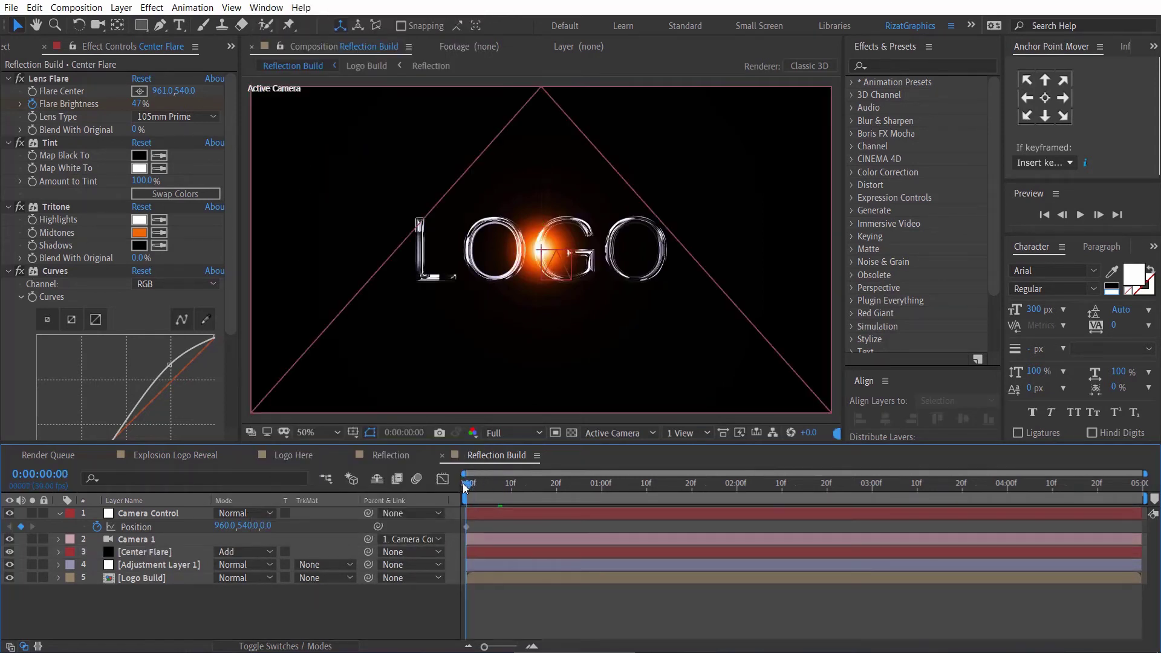
left_click(462, 532)
left_click_drag(267, 526, 470, 535)
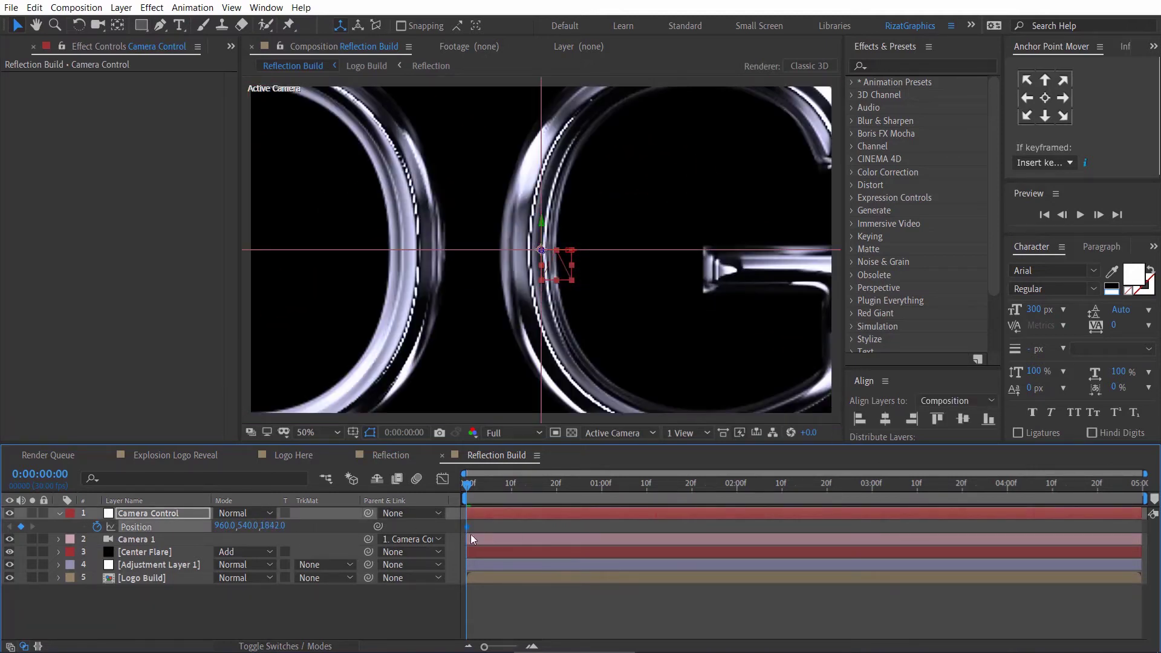
left_click(274, 526)
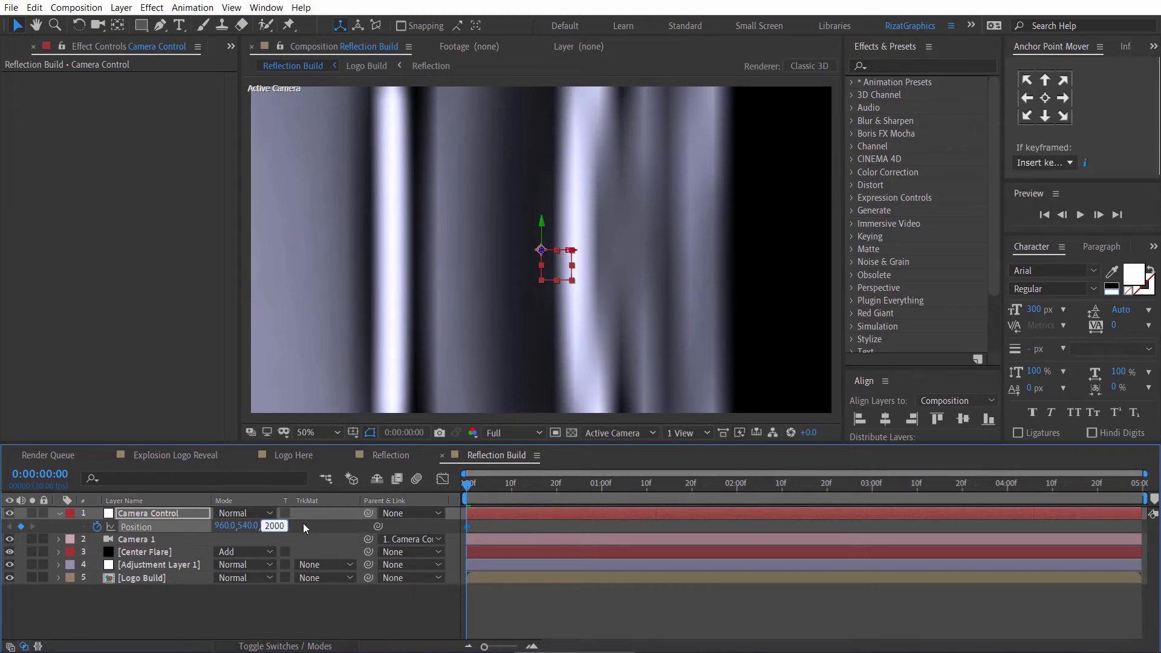
type("2000")
key("Return")
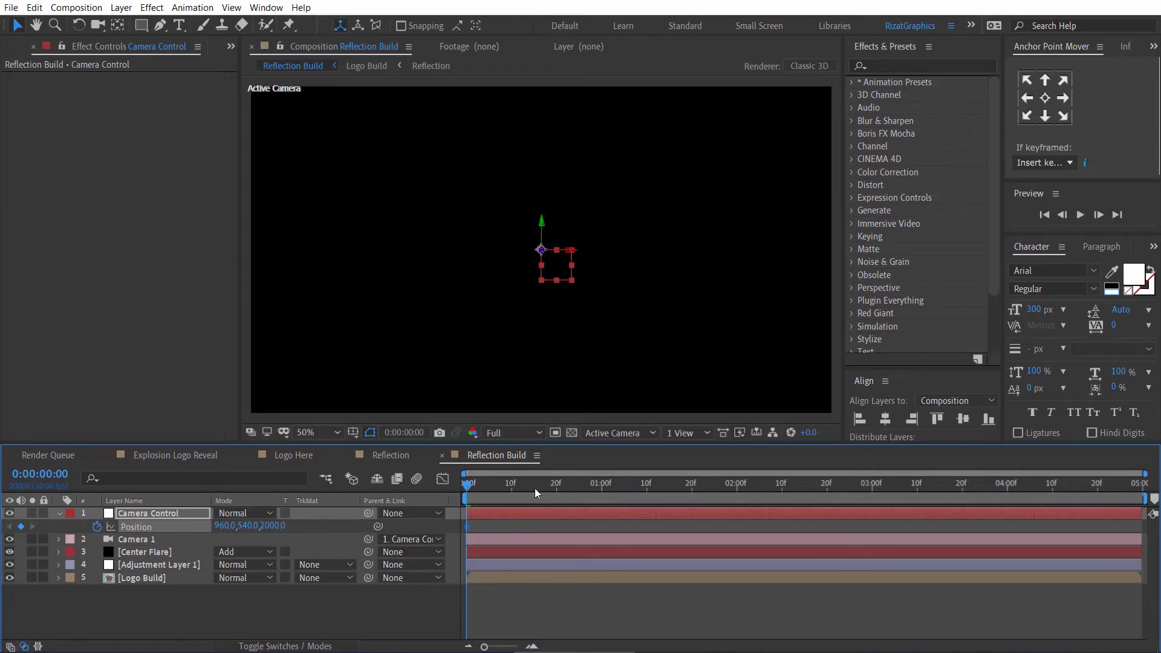
- Keyframe the Camera Control null's Z position at 0 on frame 15
left_click(534, 488)
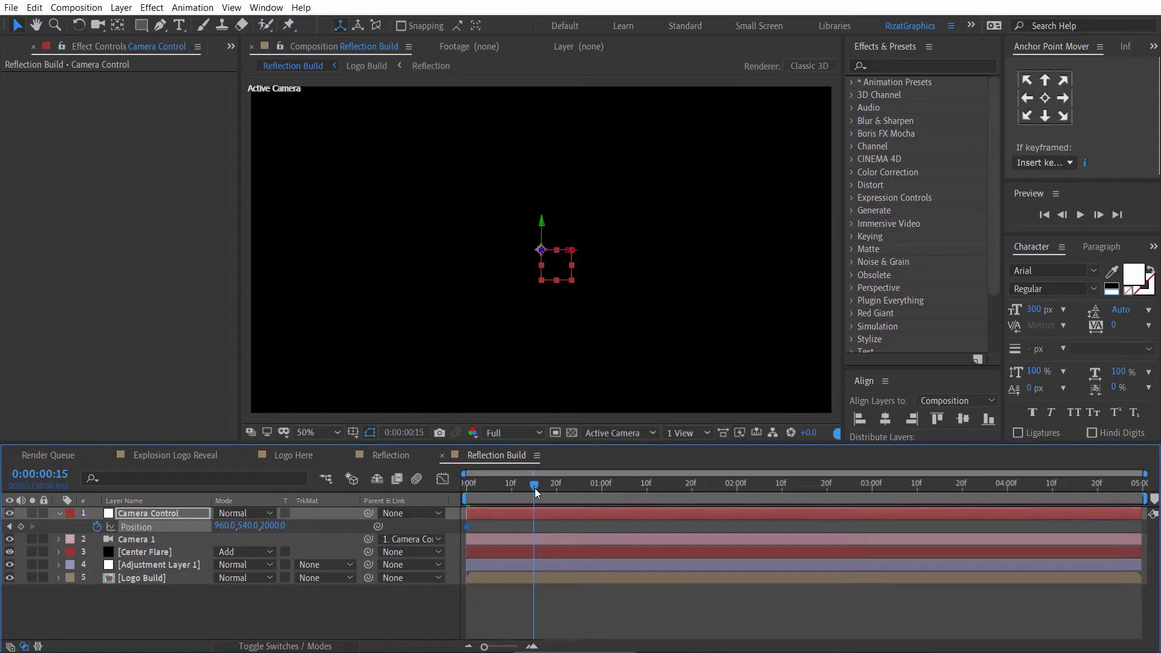
left_click(275, 526)
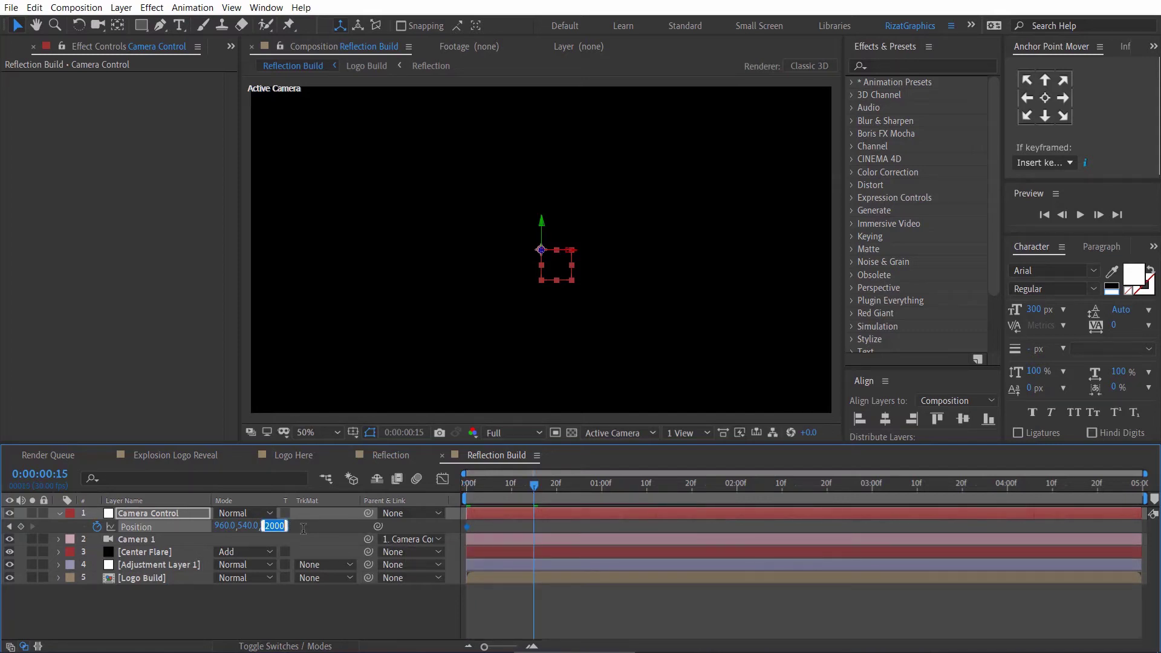
type("0")
key("Return")
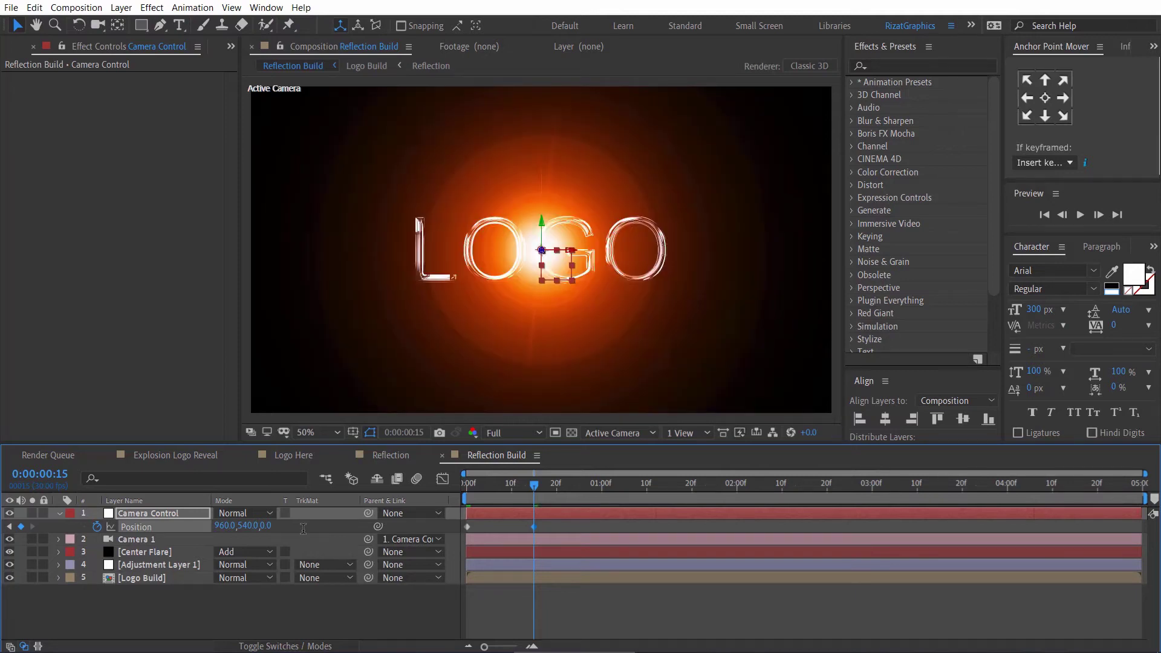
- Collapse the Camera Control layer's properties and preview the camera move from the first frame
left_click(471, 495)
left_click(58, 512)
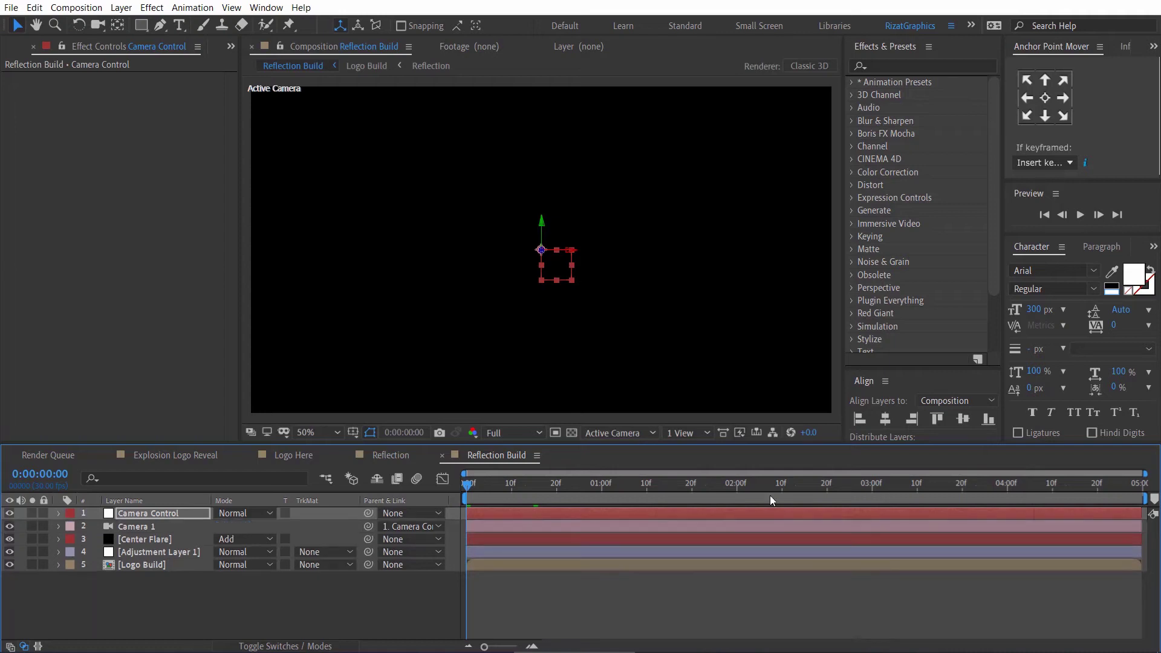
left_click(1079, 216)
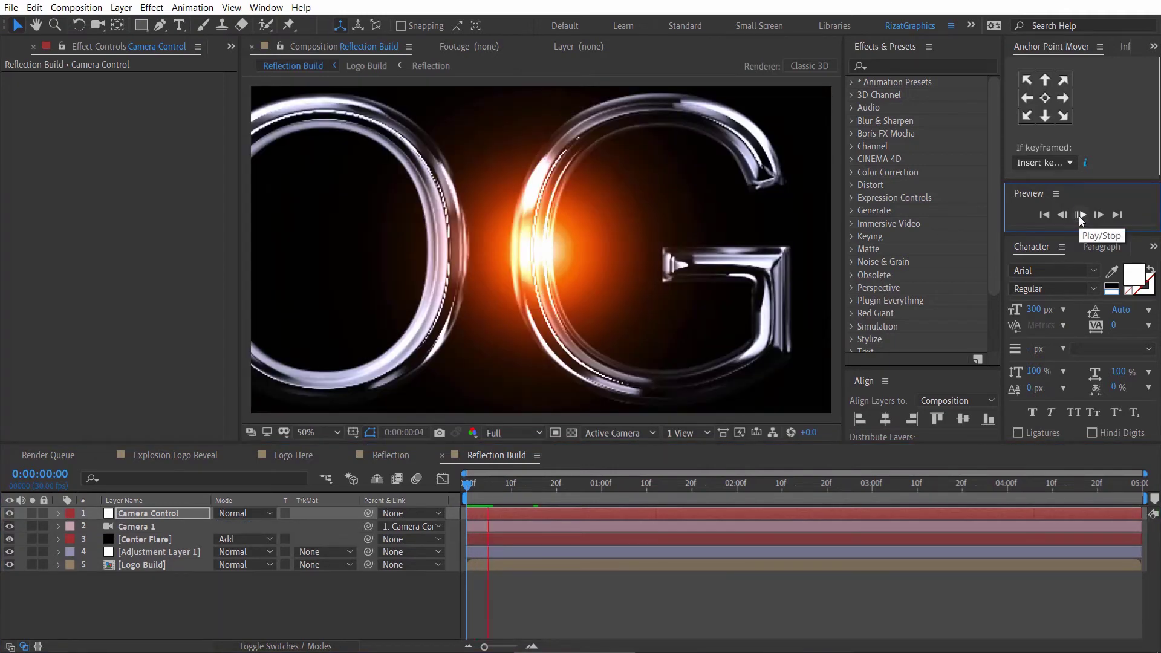
left_click(1079, 216)
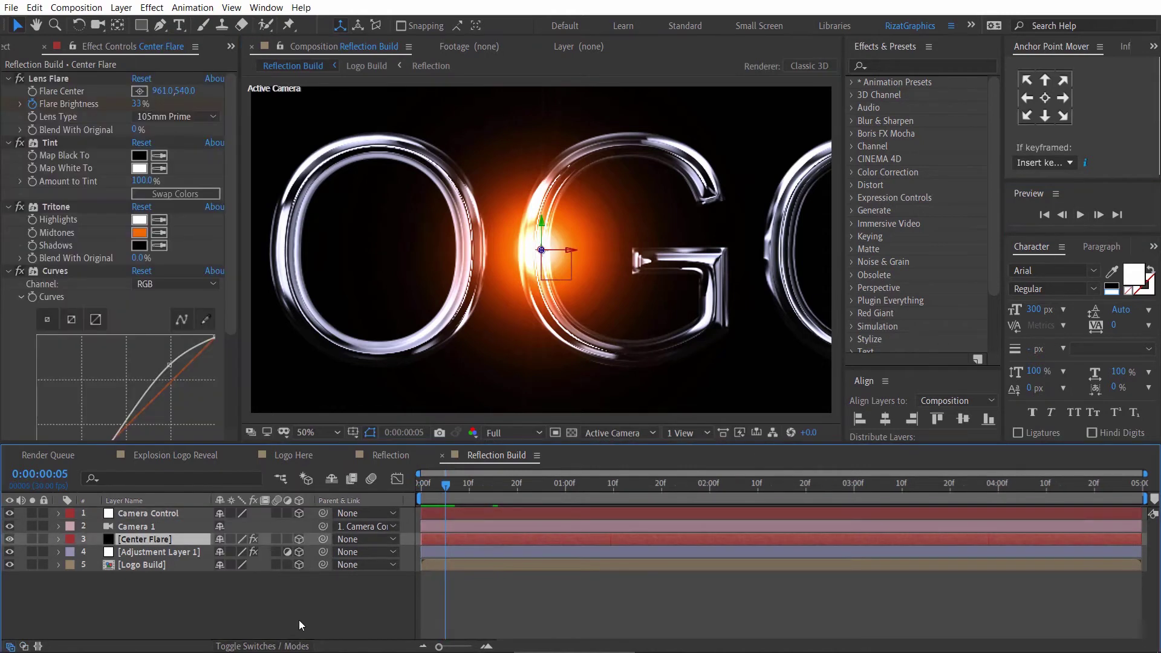
- Turn off 3D for the Center Flare layer and return the playhead to the first frame
left_click(298, 539)
left_click(293, 586)
left_click(416, 484)
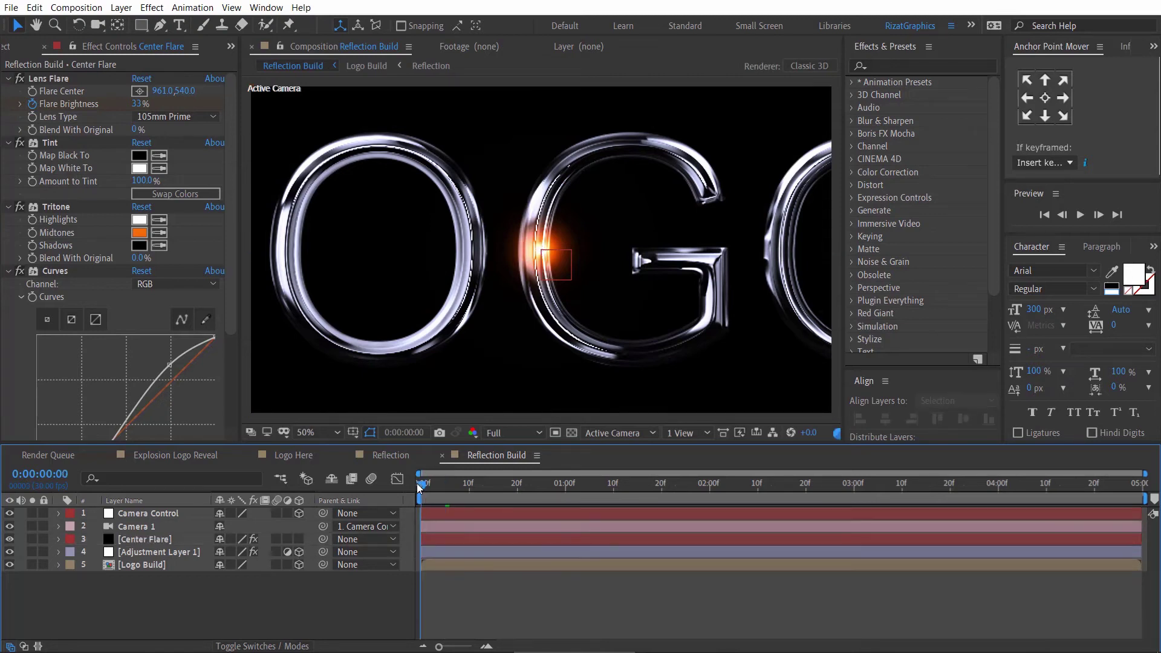
- Preview the Reflection Build animation and park the playhead at frame 13
left_click(1080, 216)
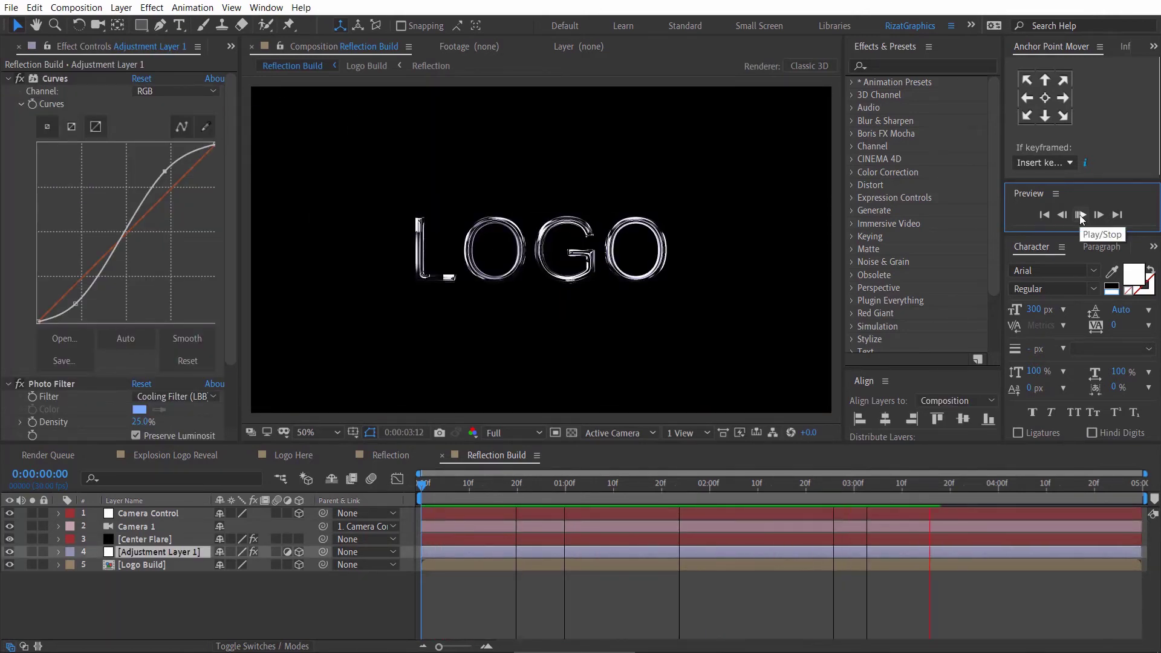
left_click(1080, 216)
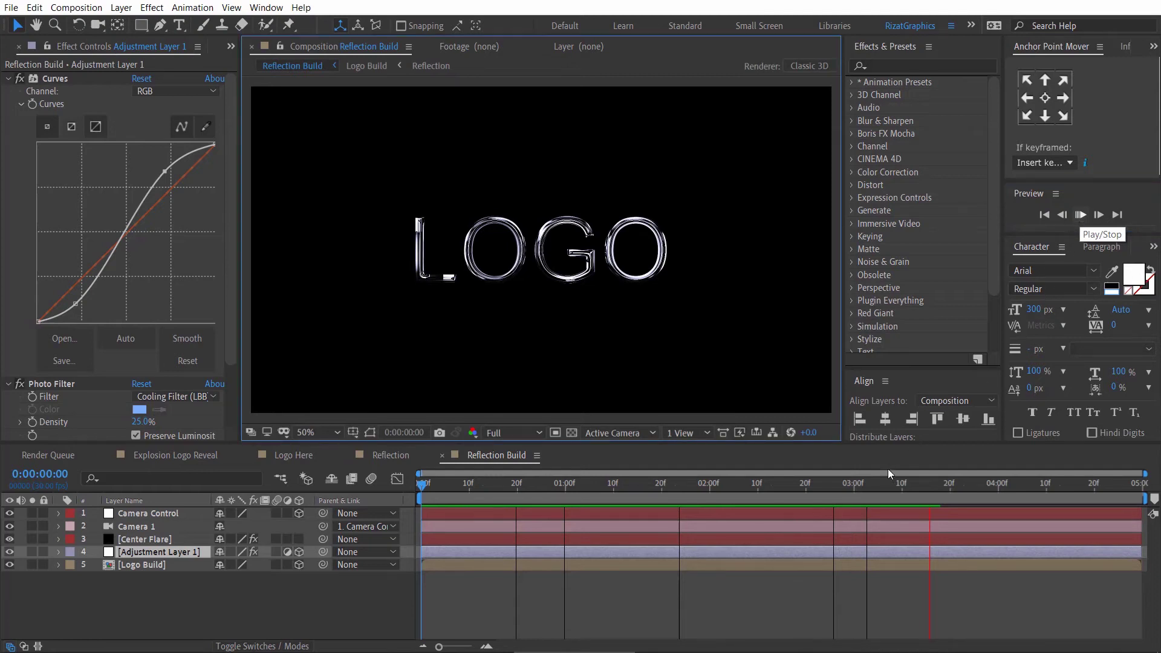
left_click_drag(937, 484, 483, 484)
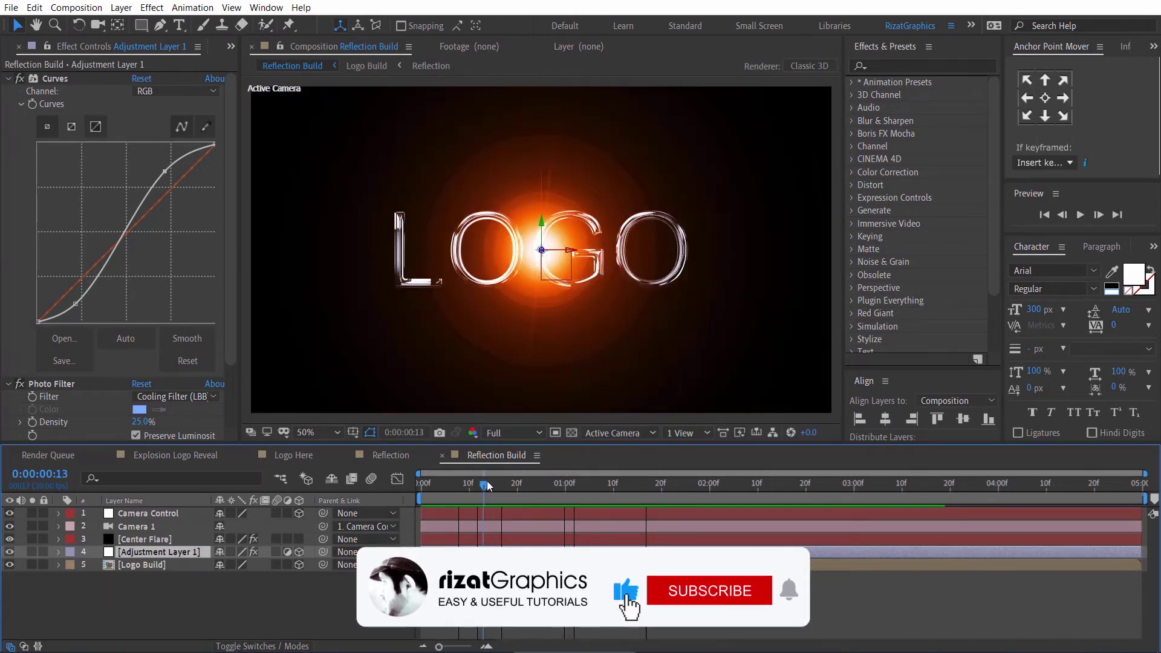
- Create a black 1920 x 1080 px solid named "Top Flare" above the other layers
left_click(294, 587)
left_click(121, 7)
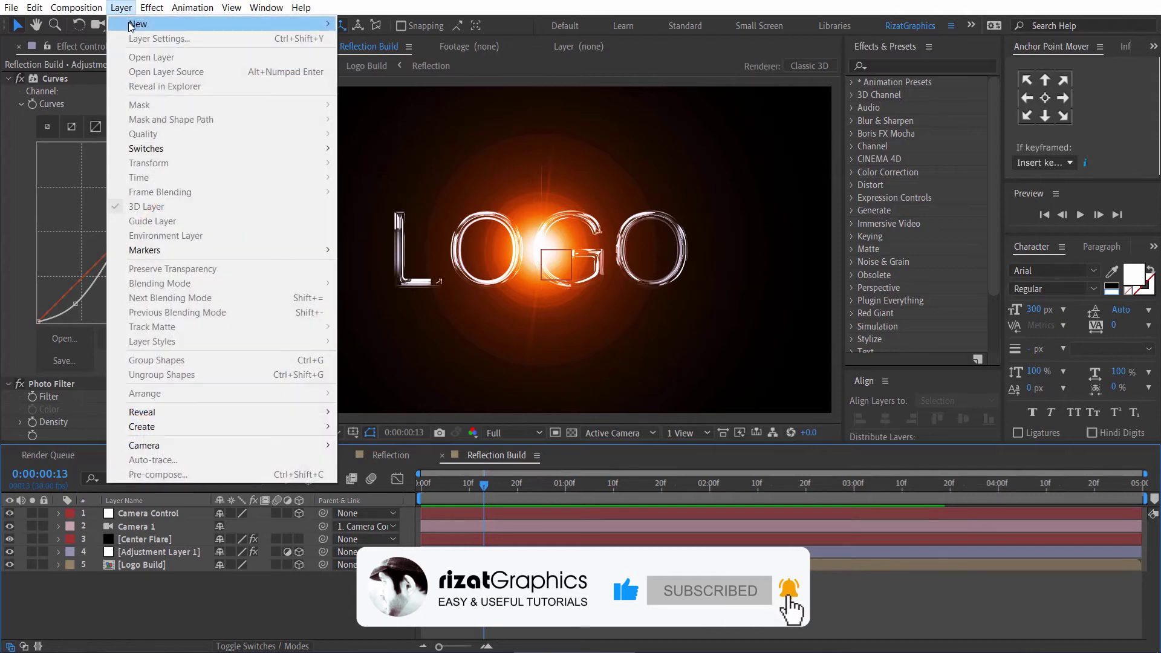
mouse_move(130, 25)
left_click(391, 40)
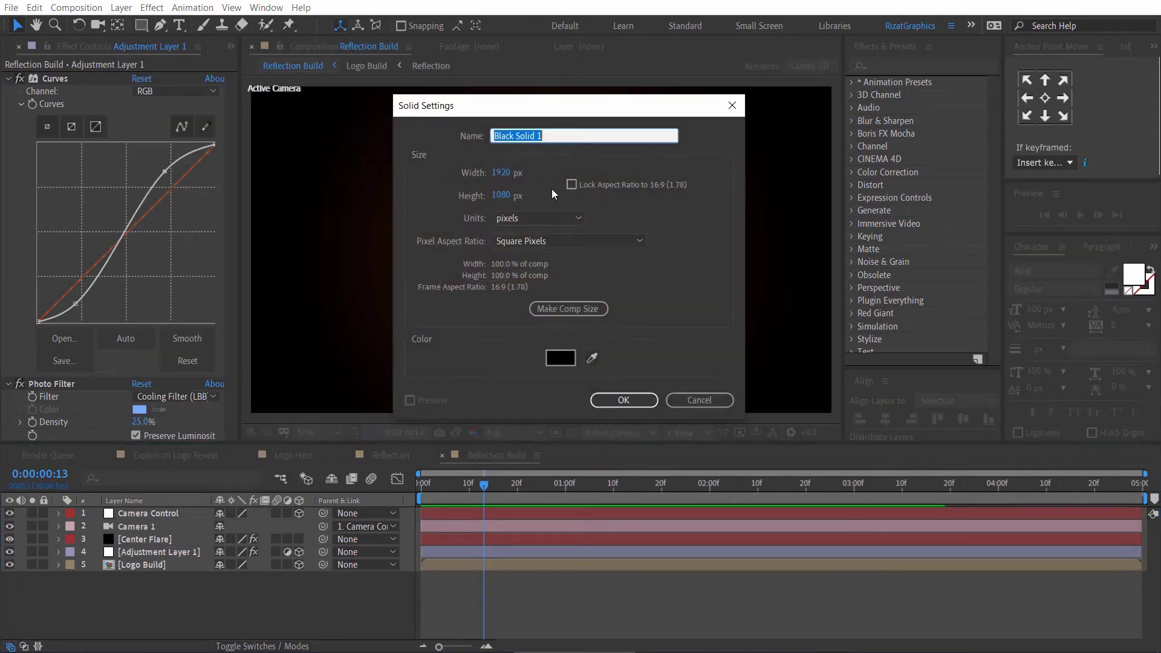
left_click(586, 135)
key("BackSpace")
key("BackSpace")
key("BackSpace")
key("BackSpace")
key("BackSpace")
key("BackSpace")
key("BackSpace")
key("BackSpace")
key("BackSpace")
key("BackSpace")
key("BackSpace")
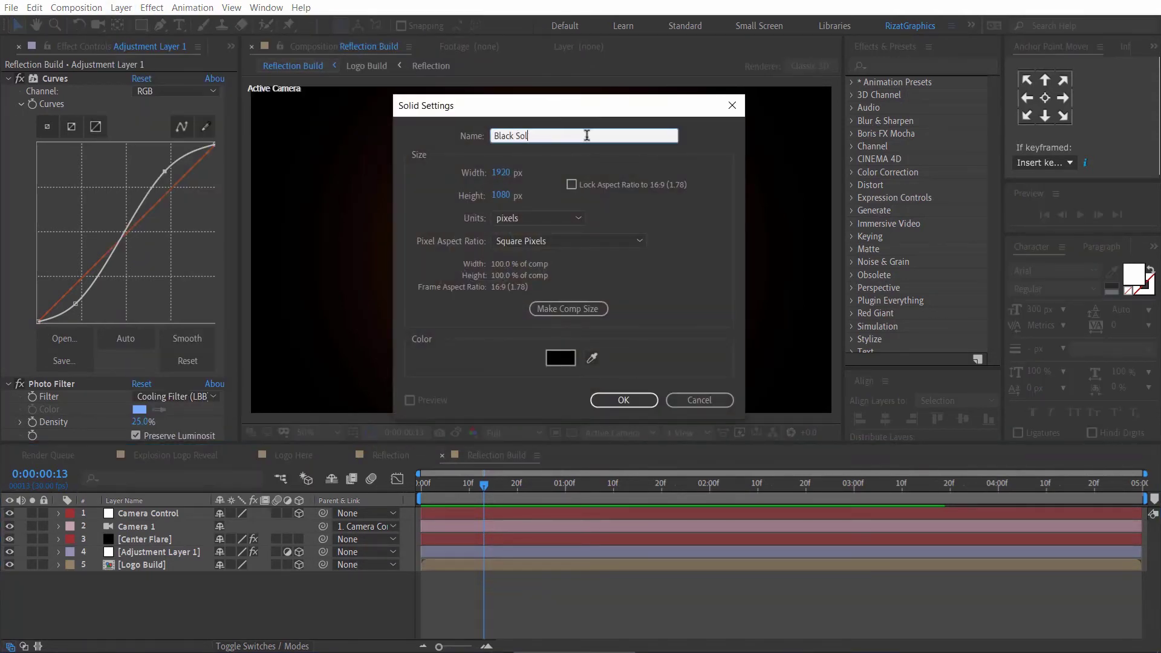
type("Top")
key("ctrl+a")
type("Top Flare")
left_click(648, 397)
- Find the Lens Flare effect and apply it to the Top Flare layer
left_click(316, 432)
left_click(328, 275)
left_click(891, 67)
type("lens")
double_click(904, 146)
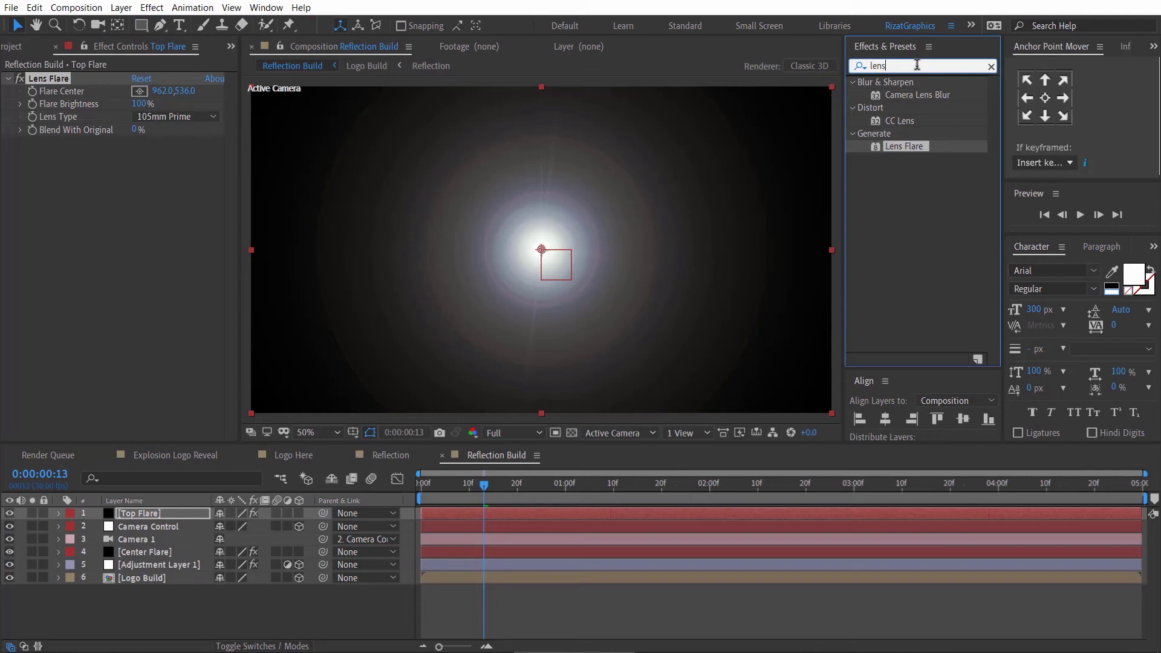
- Add the Tint and Tritone effects to the Top Flare layer
type("tint")
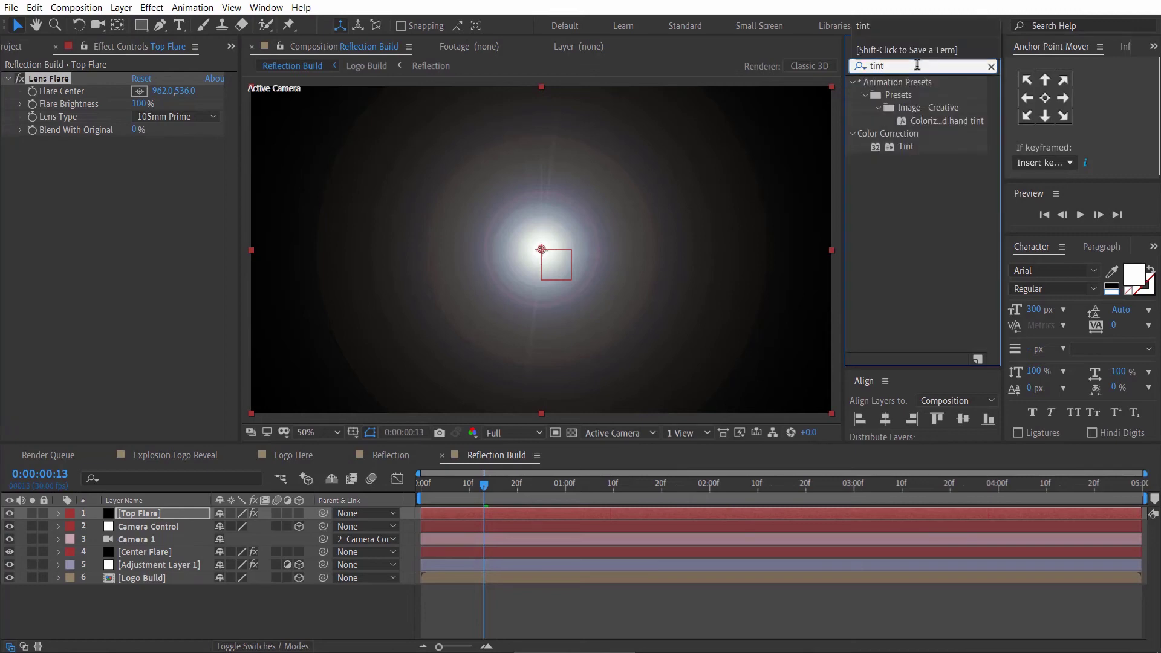
double_click(901, 147)
left_click_drag(901, 133, 233, 279)
- Set the Tritone midtones color on the Top Flare layer to cyan 00D9FF
left_click(139, 232)
left_click_drag(962, 254, 967, 213)
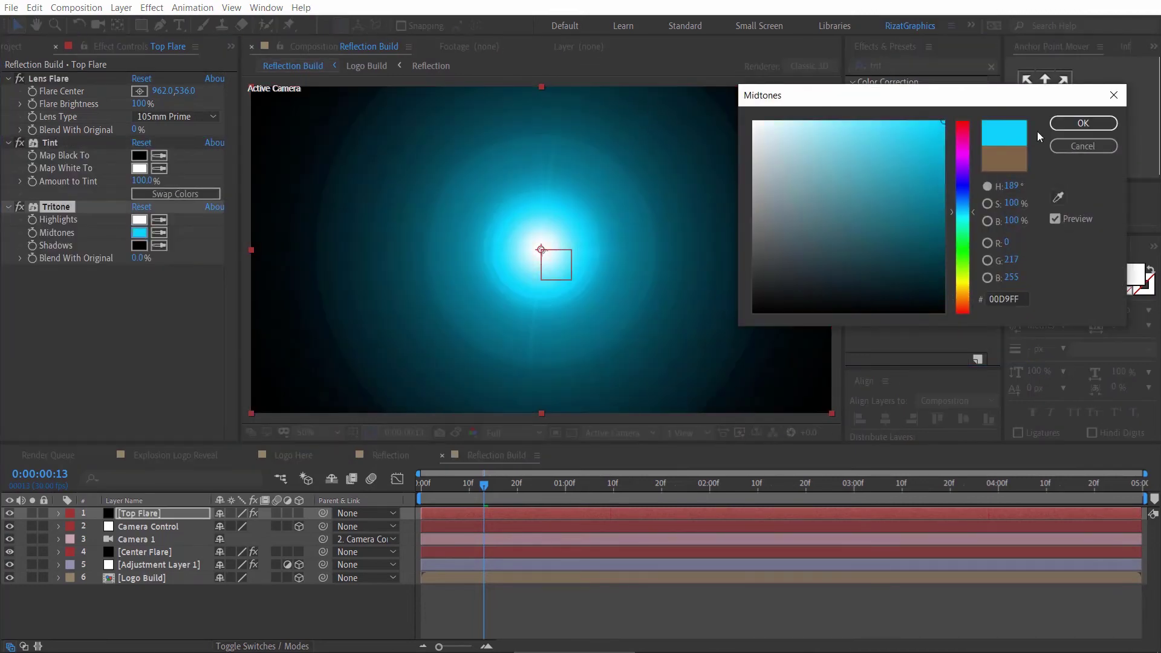
left_click(1083, 122)
- Apply Curves to the Top Flare layer and shape the RGB curve into a gentle S for more contrast
double_click(889, 65)
type("curve")
double_click(910, 145)
left_click_drag(166, 306, 90, 370)
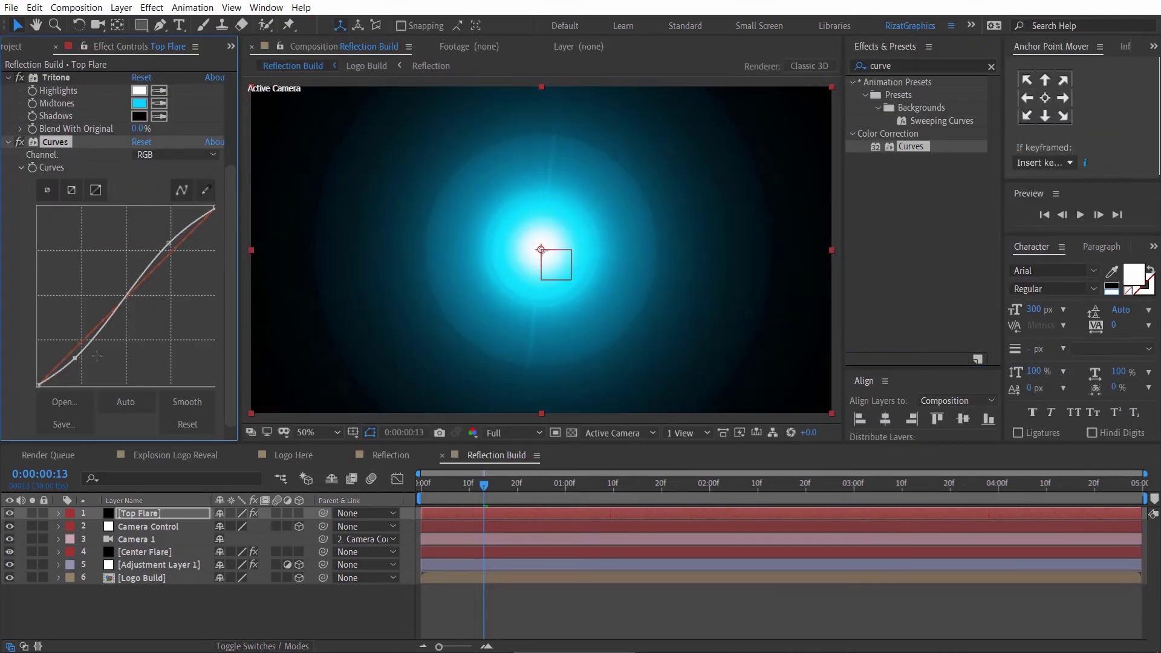
- Move the Top Flare's flare center just above the frame's upper-left corner, at about 126, -168
scroll(121, 242, "up", 5)
left_click(139, 90)
key("comma")
left_click(416, 143)
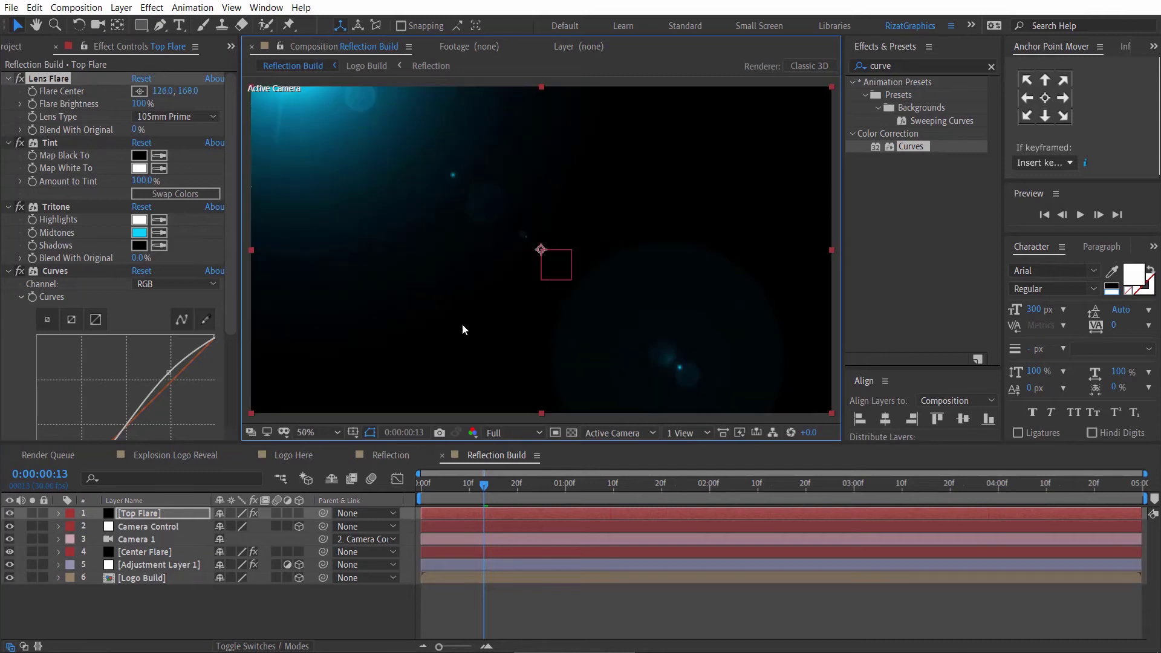
- Move the Top Flare's flare center above the frame's top edge, right of the middle, at about 1422, -144
left_click(603, 164)
left_click_drag(605, 164, 612, 158)
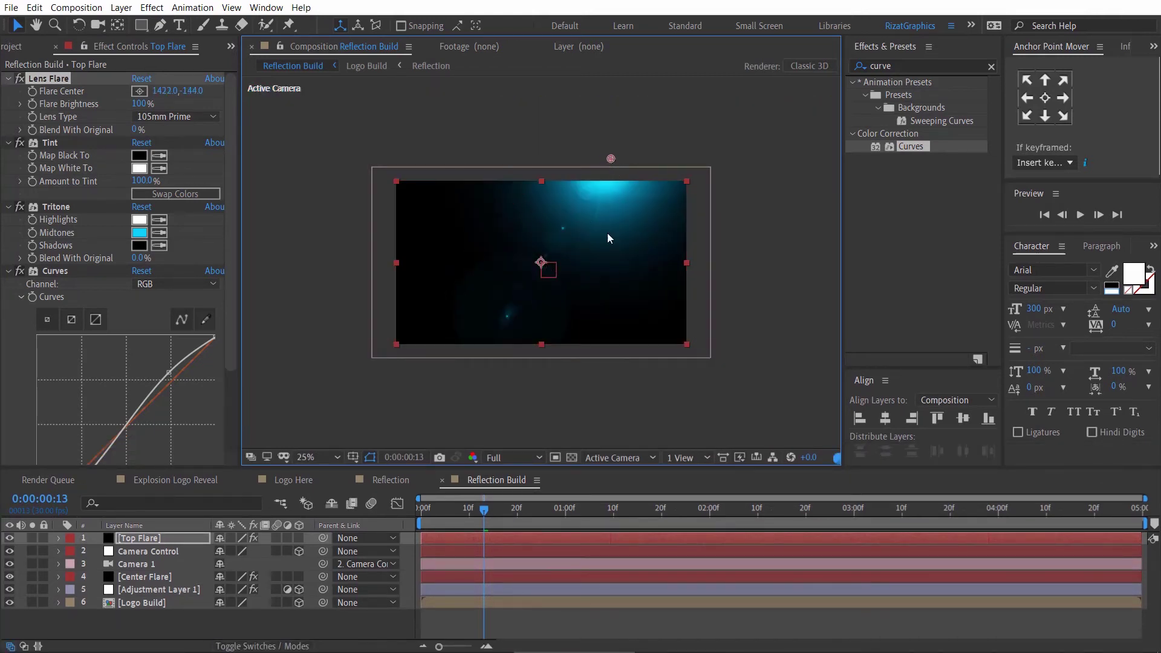
- Keyframe the Top Flare's Flare Brightness at 0% on the first frame of the composition
left_click(426, 514)
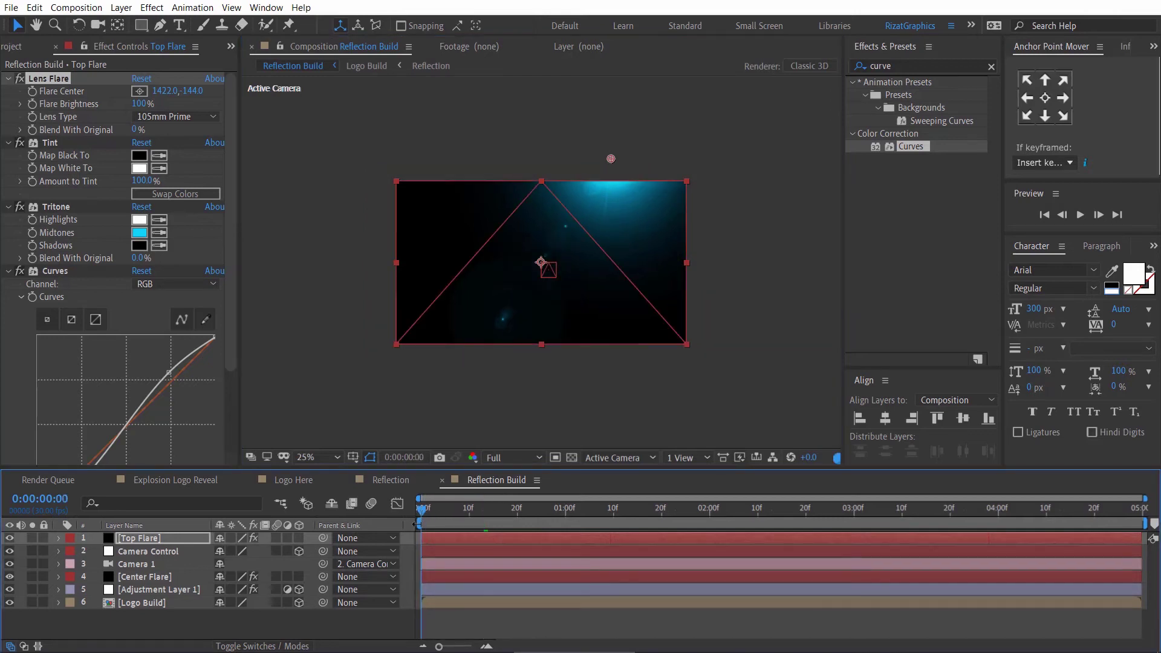
left_click(432, 538)
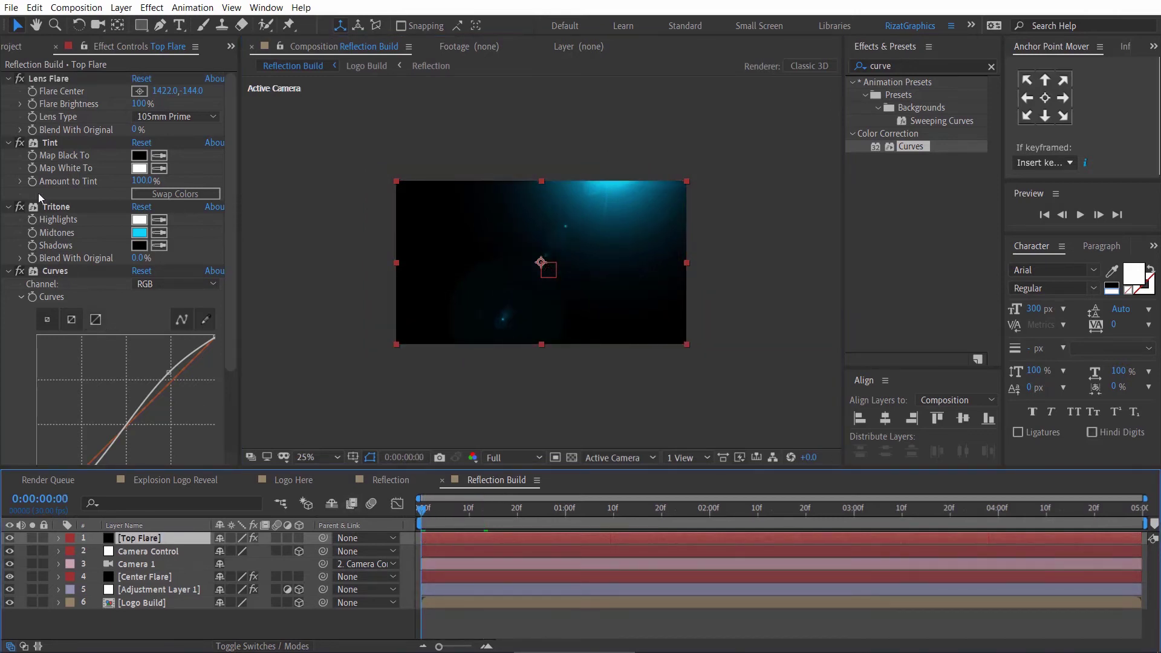
left_click(32, 102)
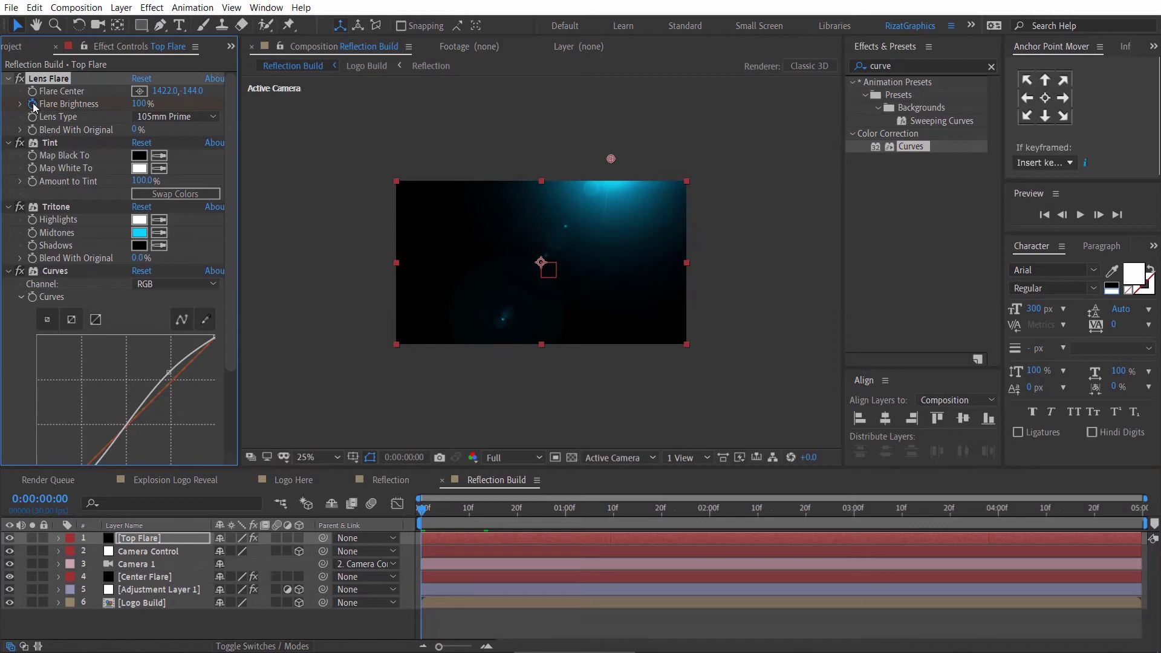
left_click(33, 104)
left_click(141, 104)
type("0")
key("Return")
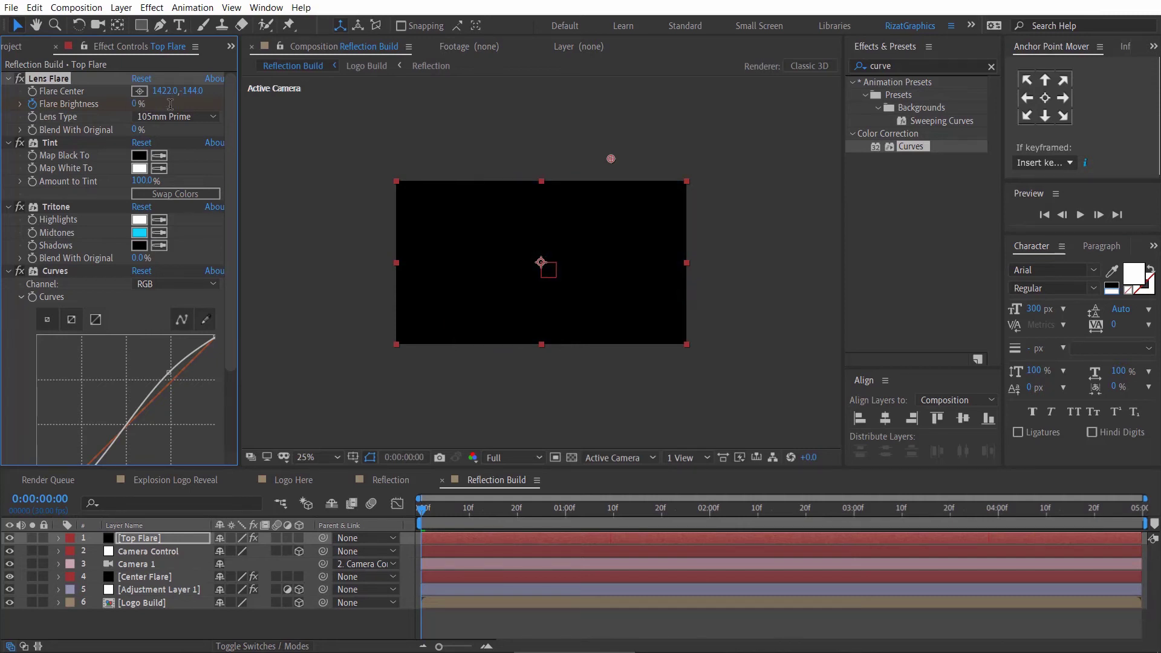
- Set the Top Flare's Flare Brightness to 110% at 0:00:00:15
left_click(490, 508)
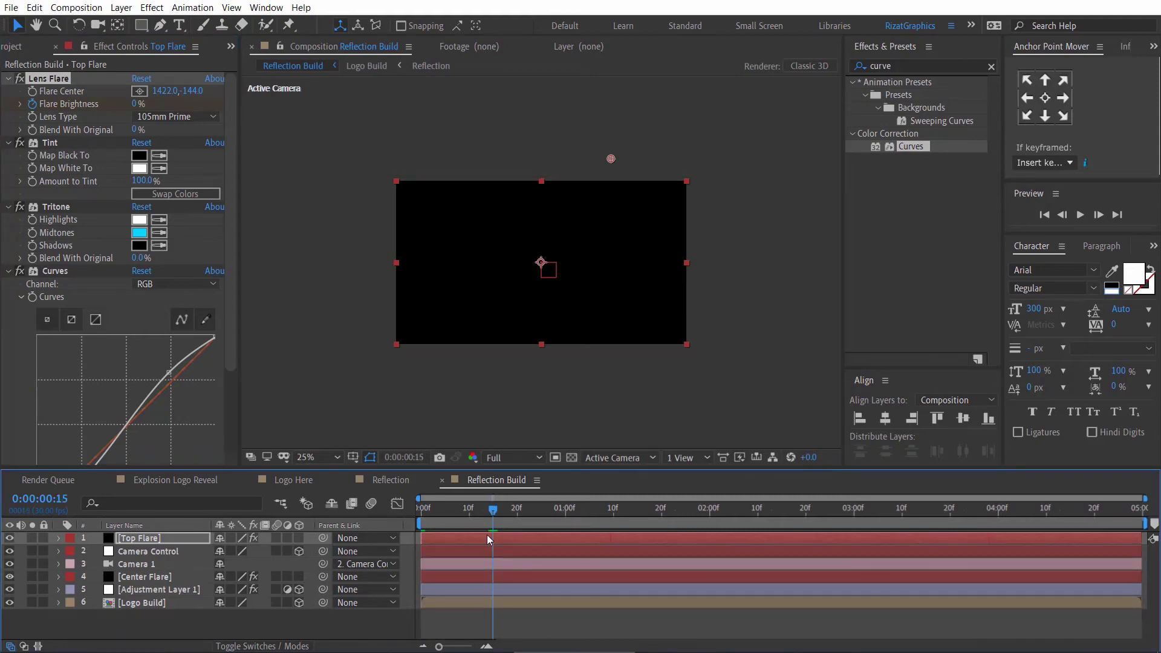
left_click(488, 537)
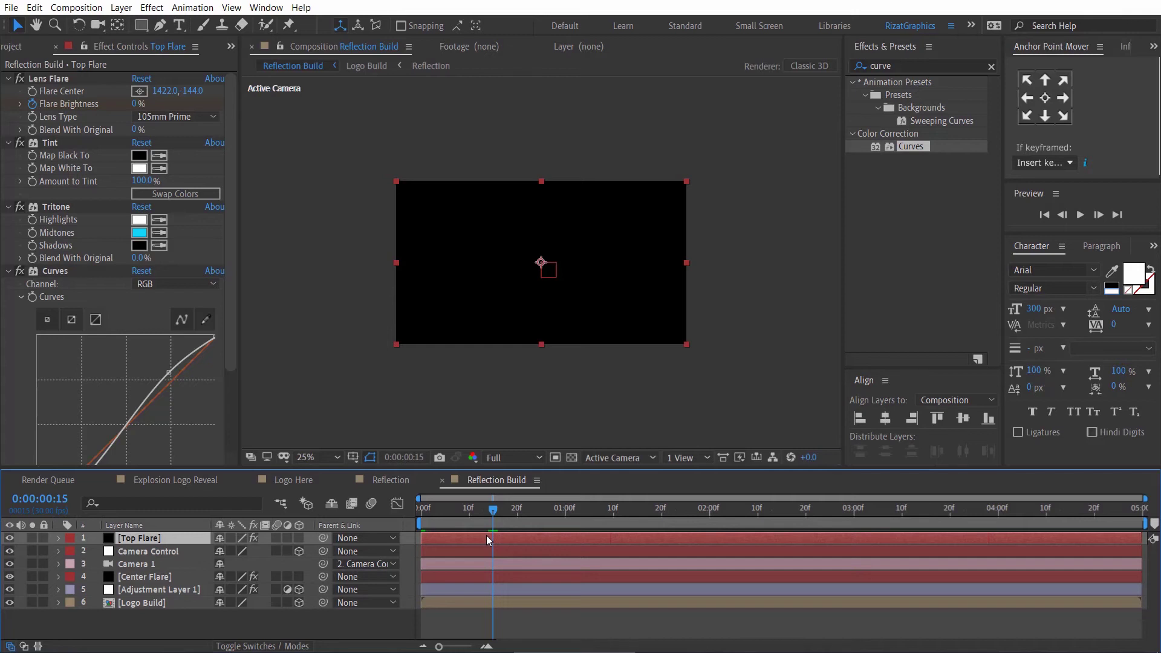
left_click(136, 104)
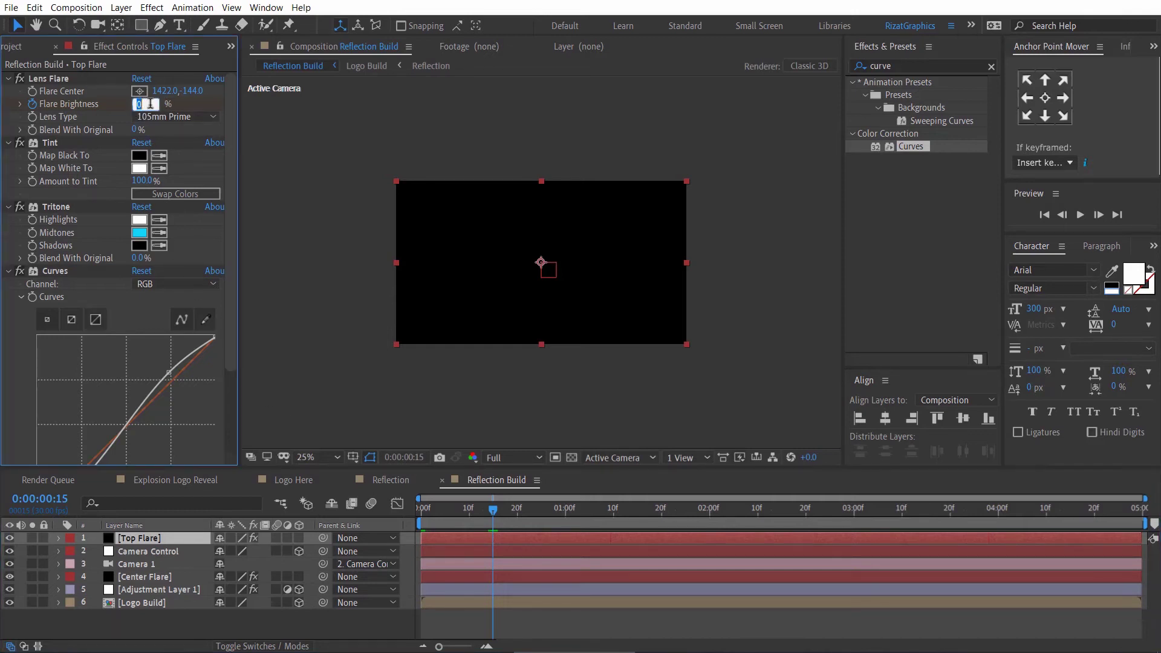
type("11")
key("Return")
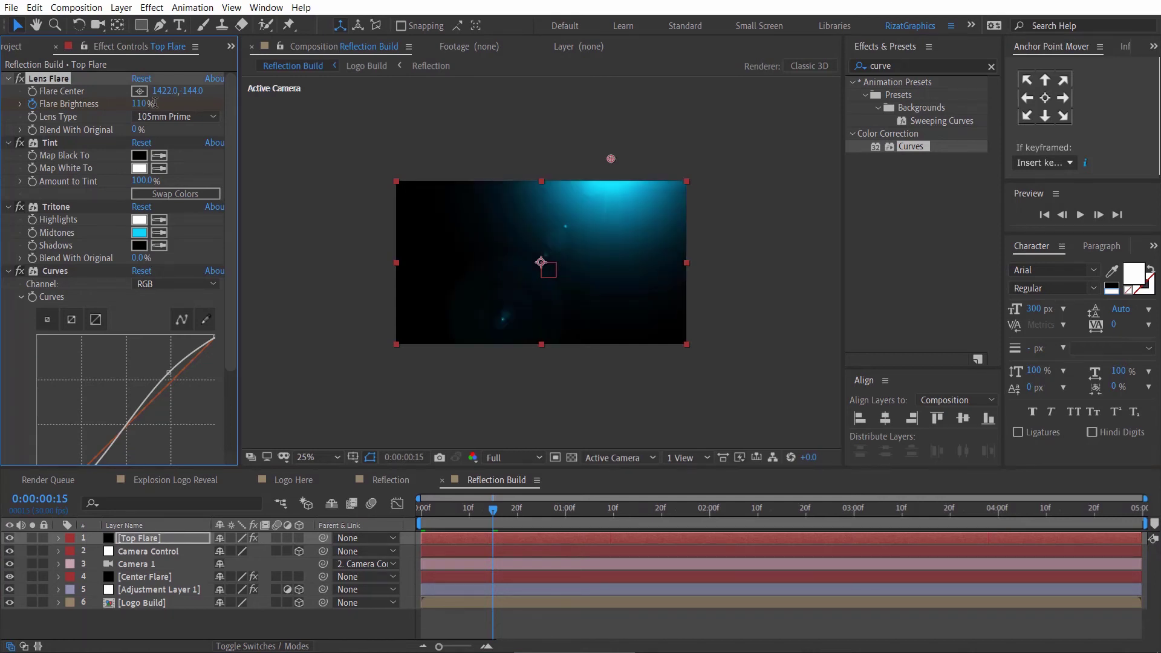
- Add the expression wiggle(2,3) to the Flare Brightness property of the Top Flare layer
left_click(134, 542)
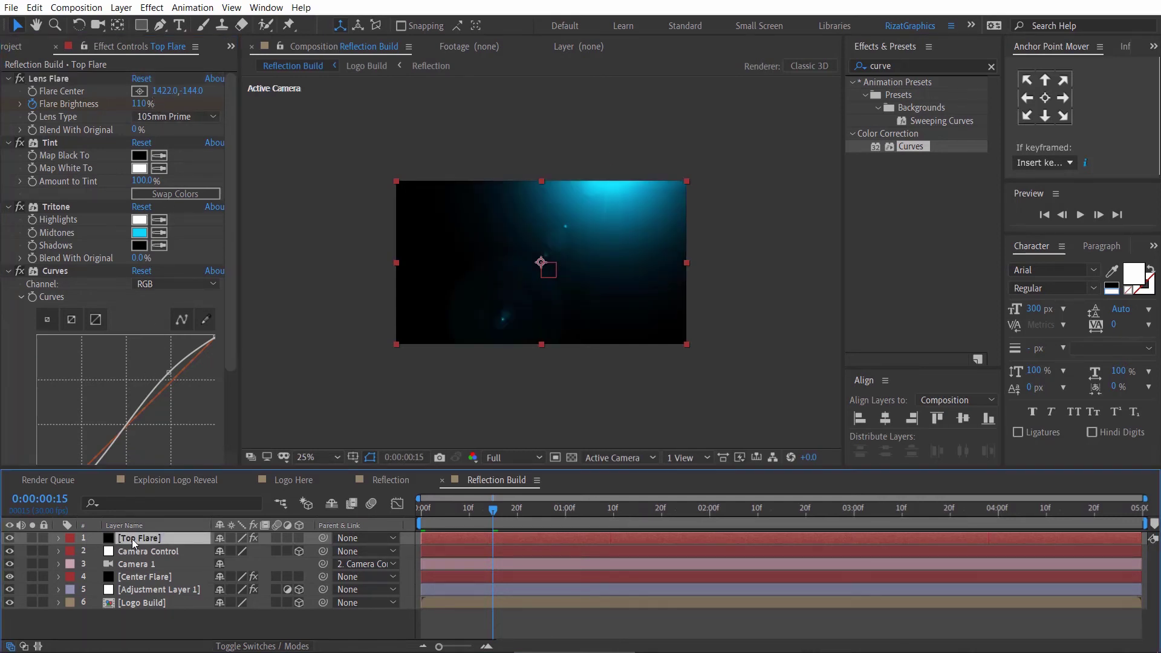
key("u")
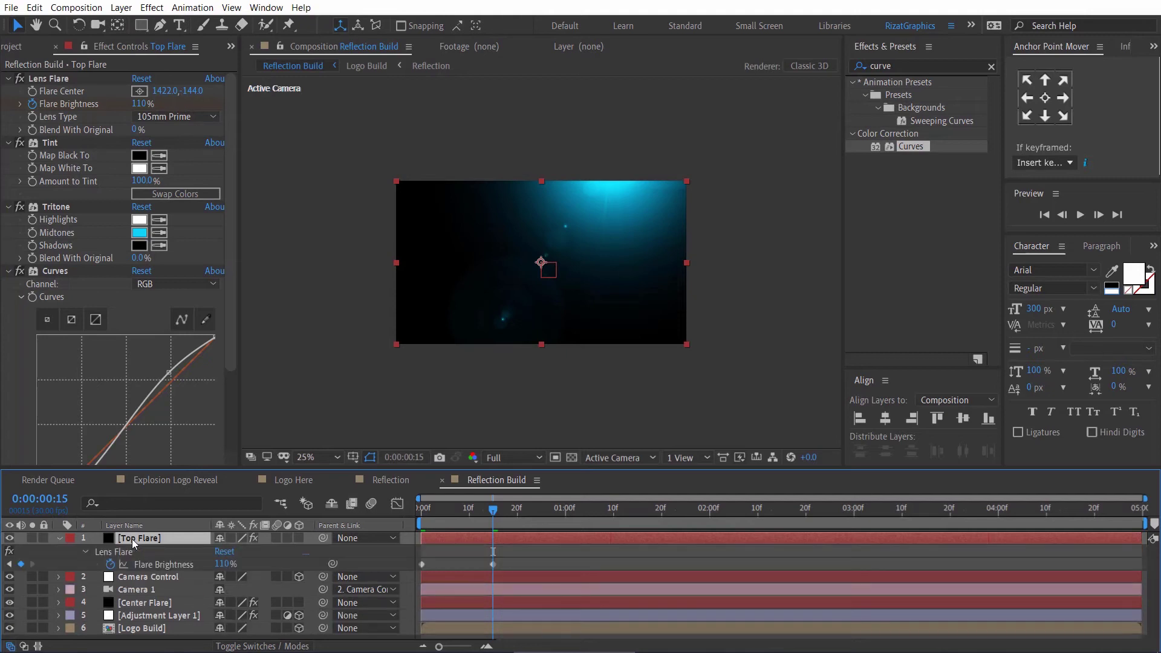
left_click(111, 563, "alt")
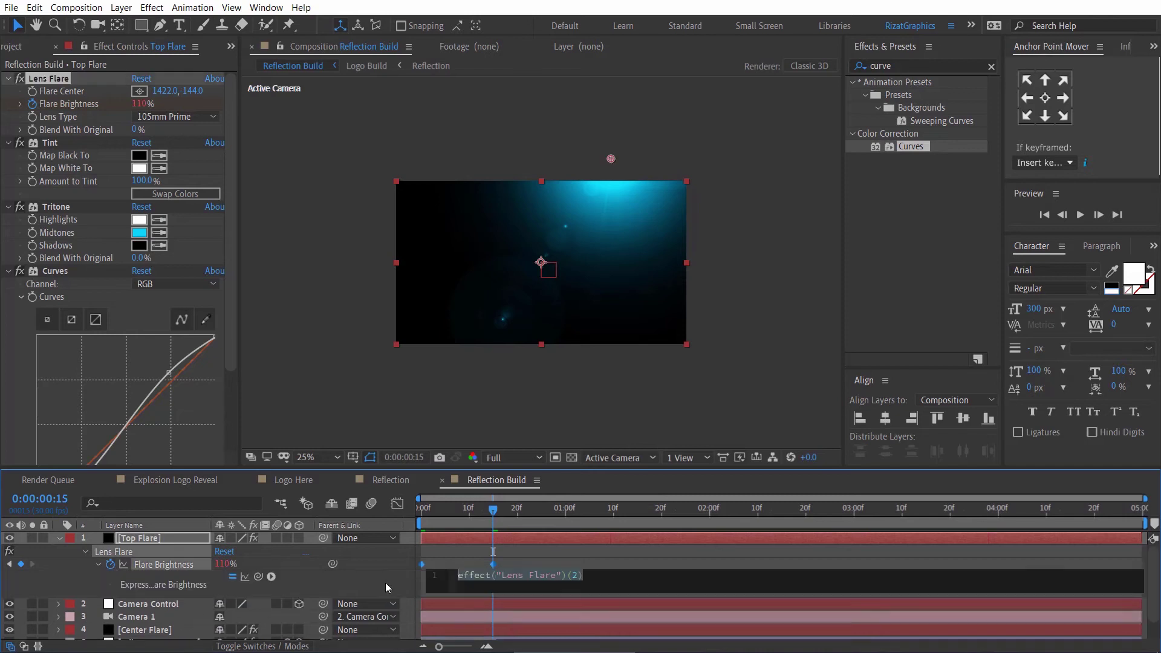
type("wiggle")
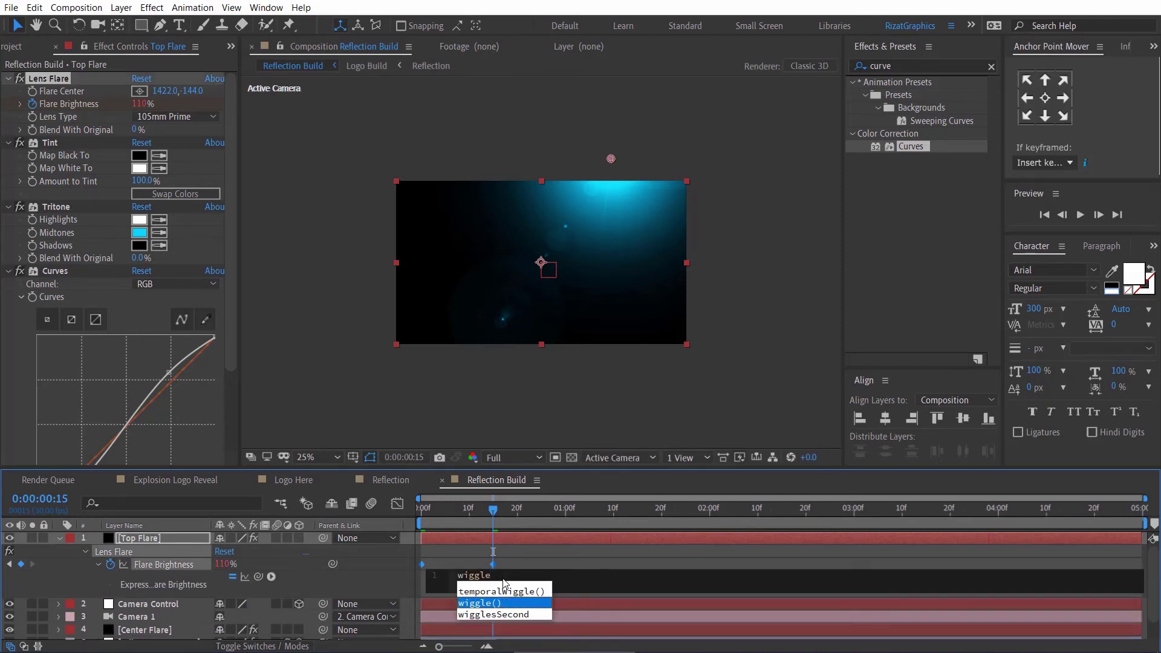
key("Return")
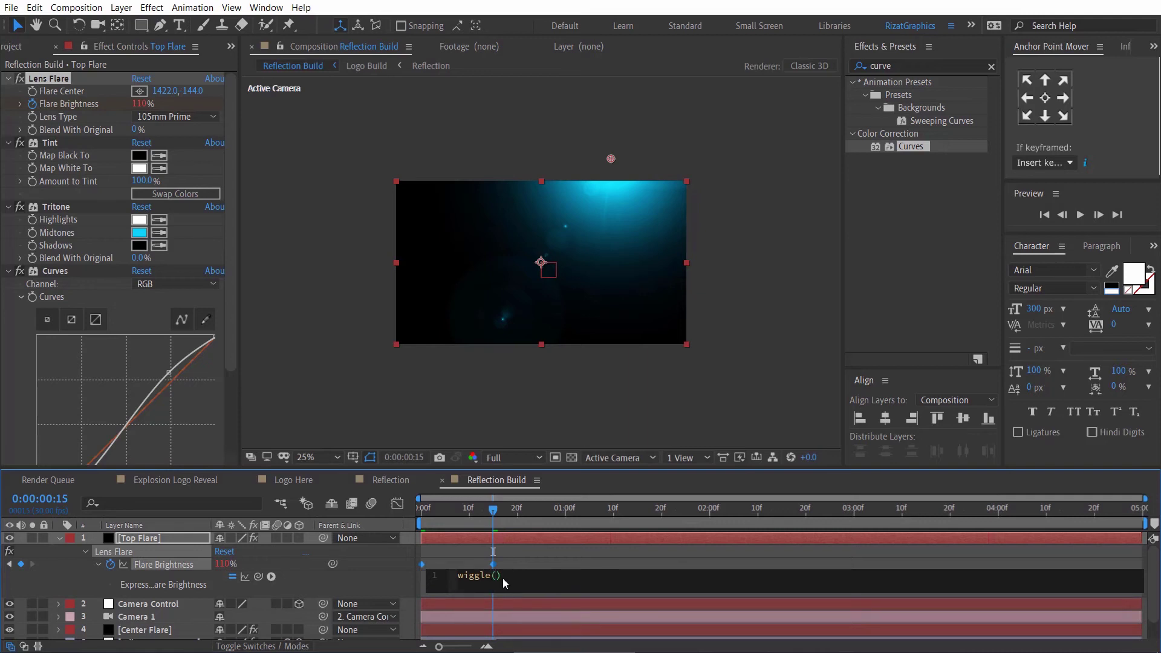
type("2,3")
left_click_drag(565, 569, 428, 583)
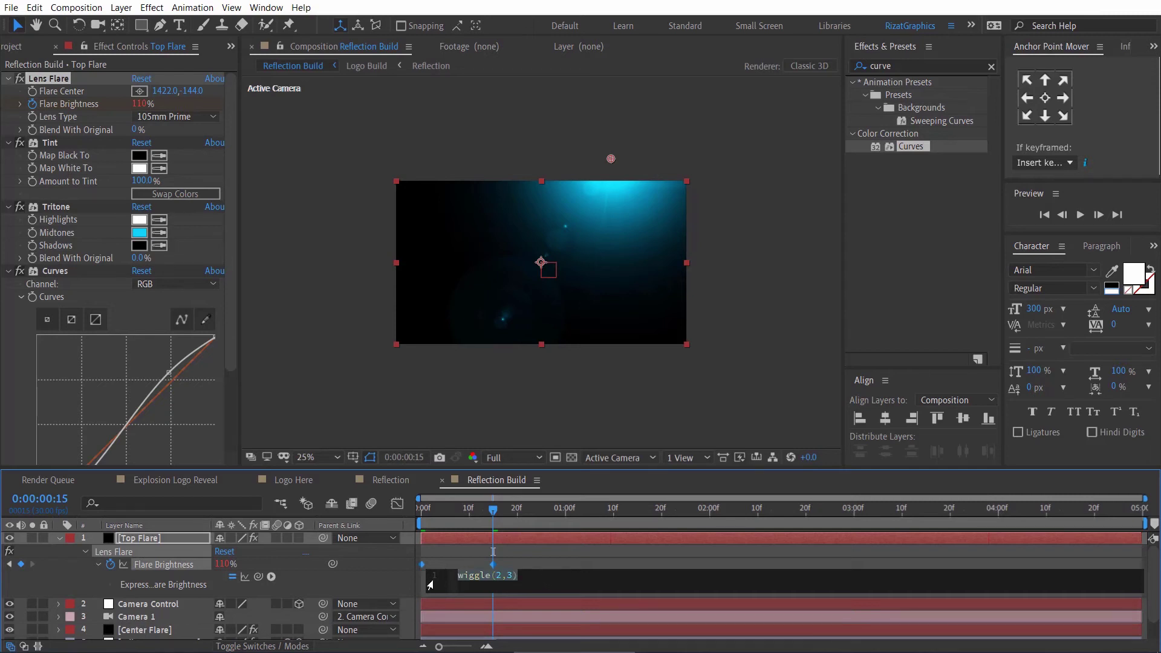
left_click(543, 564)
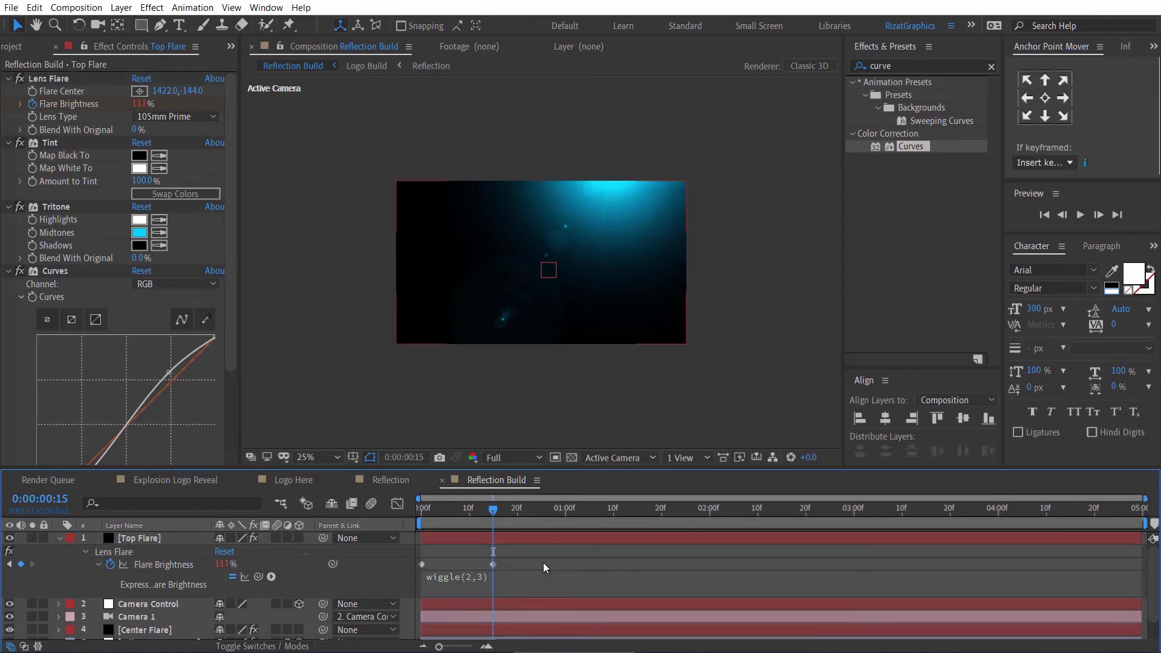
- Preview the Top Flare's brightness animation from the start of the composition
left_click(490, 513)
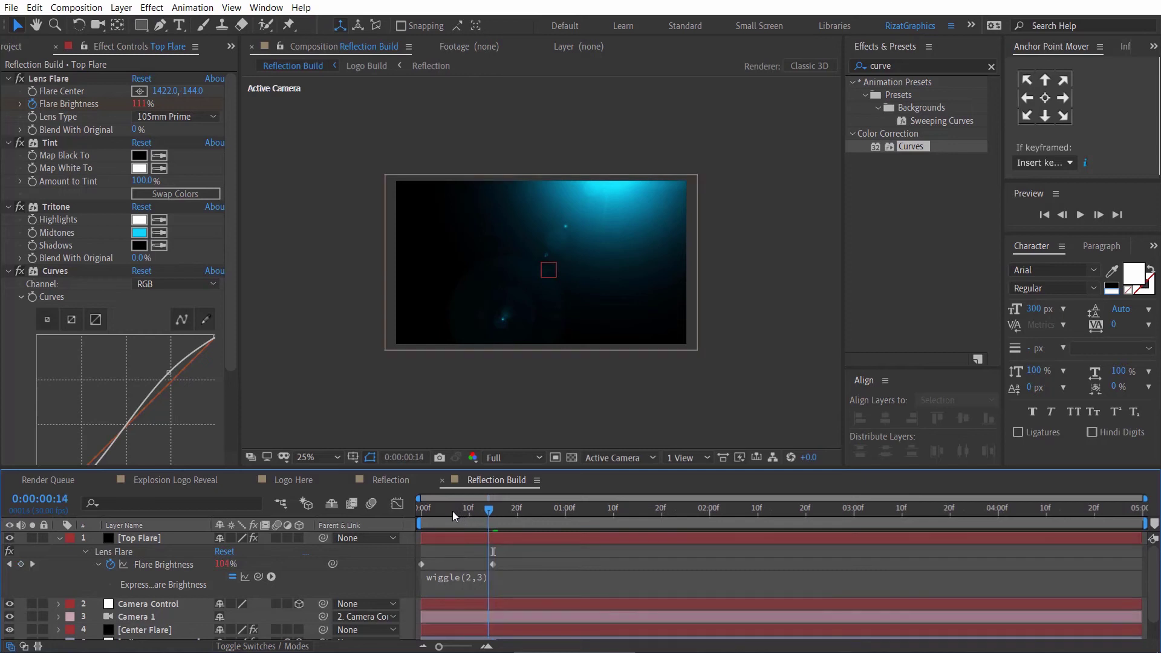
left_click_drag(452, 511, 414, 506)
key("space")
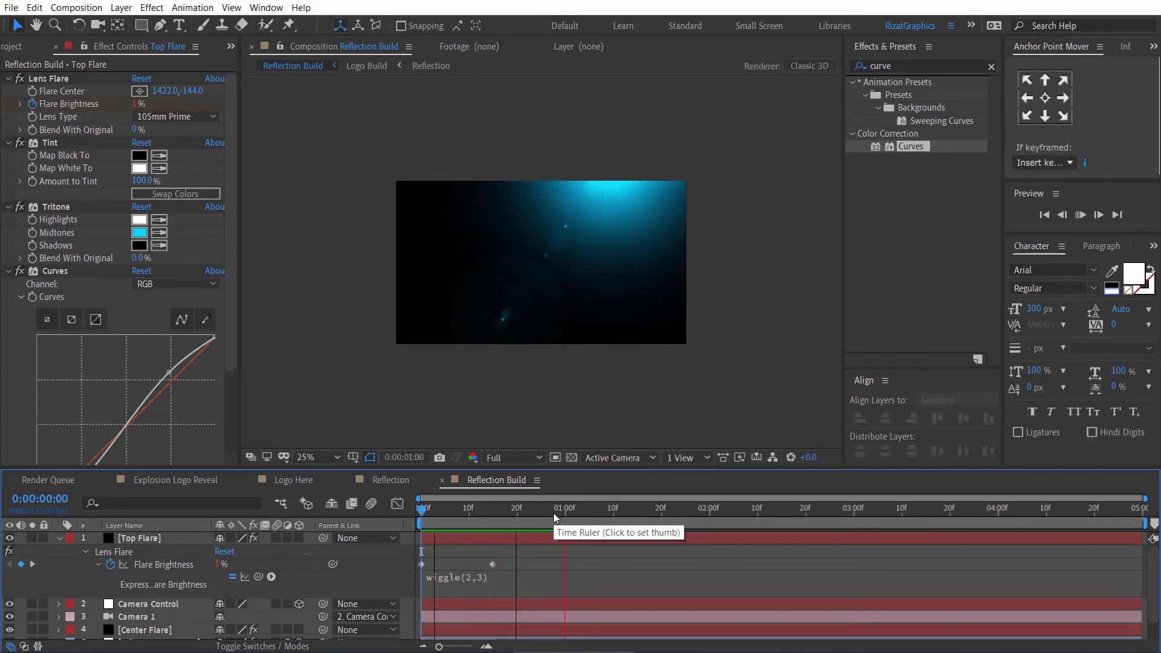
key("space")
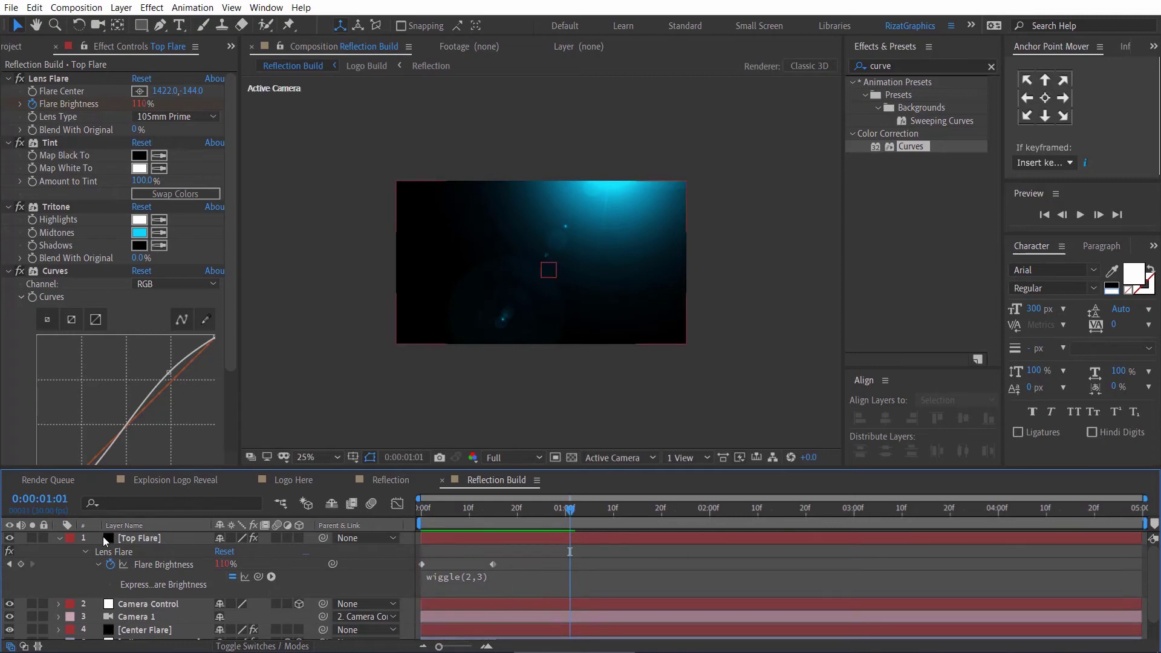
- Collapse the Top Flare layer's properties and set its blending mode to Add
left_click(57, 539)
left_click(150, 537)
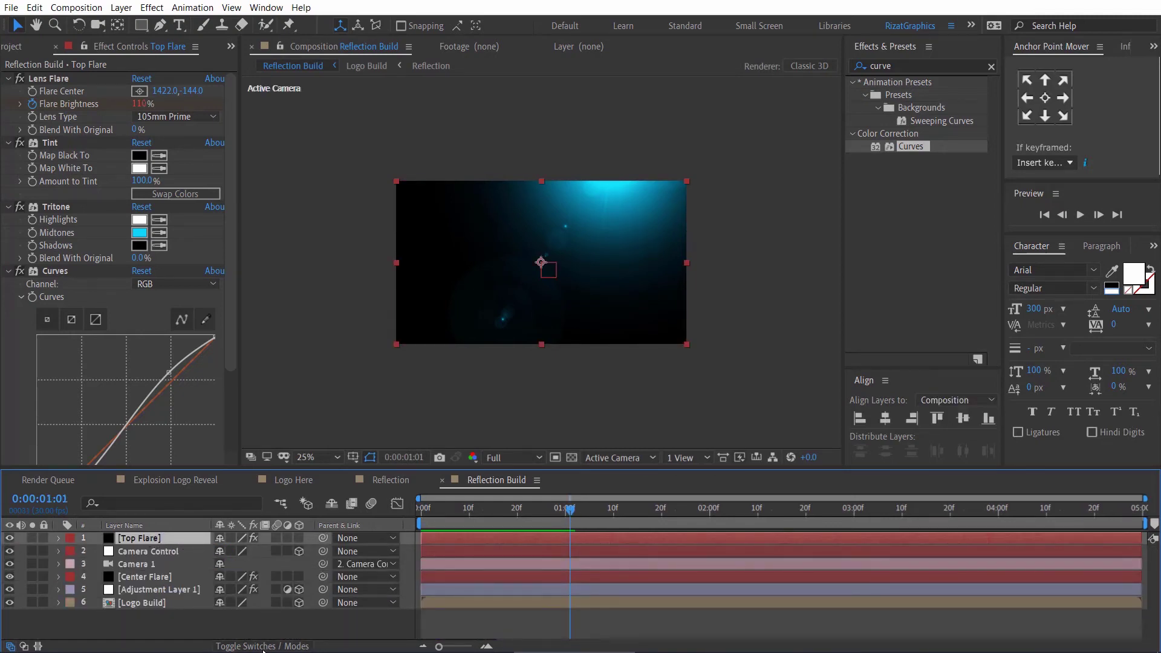
left_click(274, 646)
left_click(245, 537)
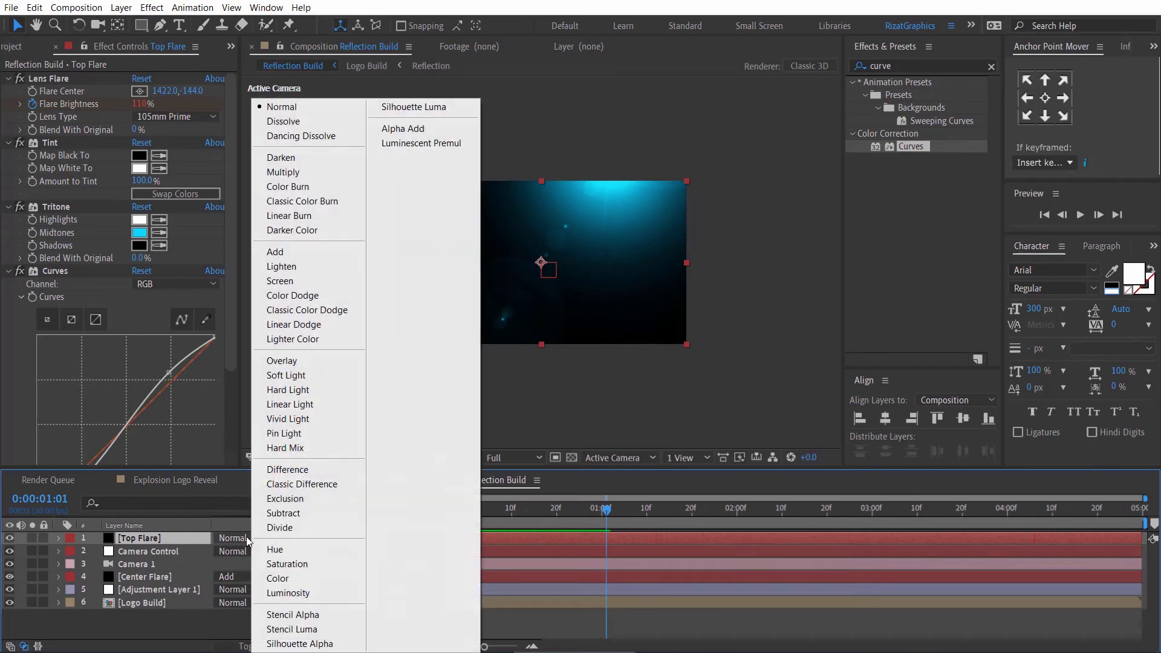
left_click(310, 254)
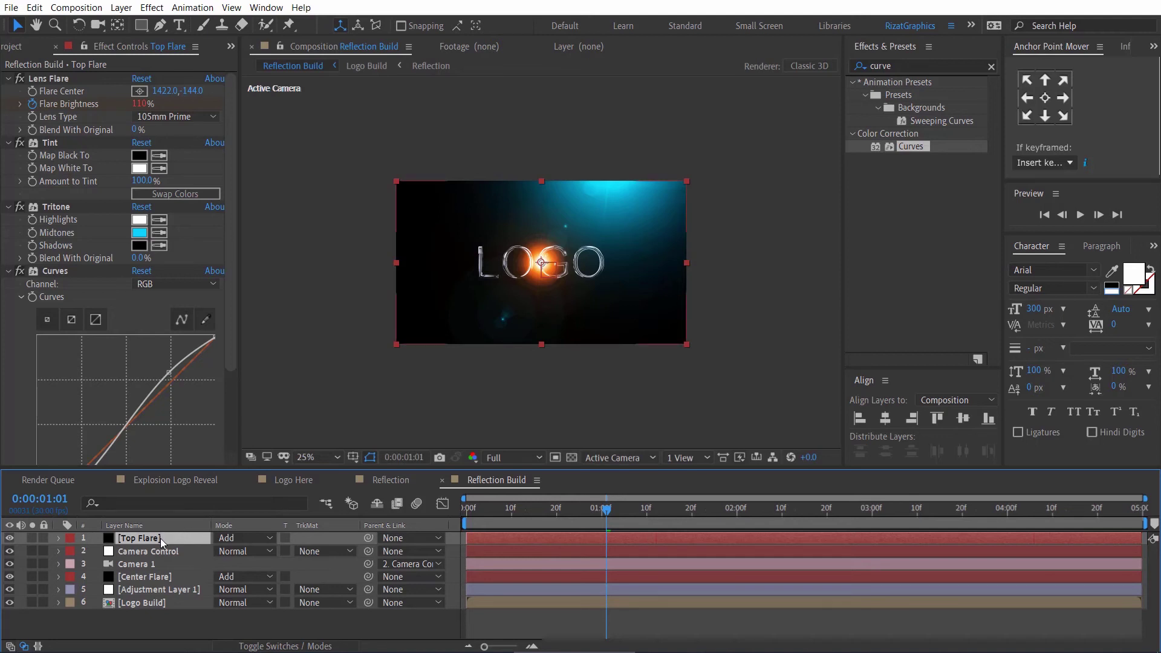
- Duplicate the Top Flare layer and move the copy's flare center below the frame's lower-left area, at about 218, 1368
key("ctrl+d")
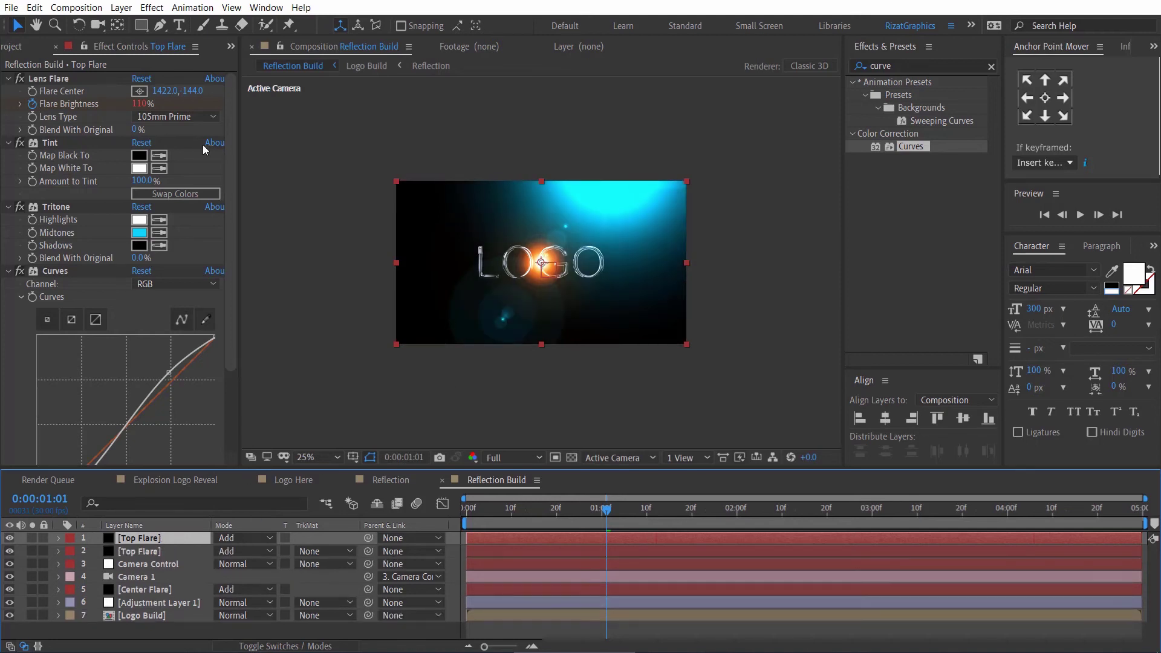
left_click(103, 81)
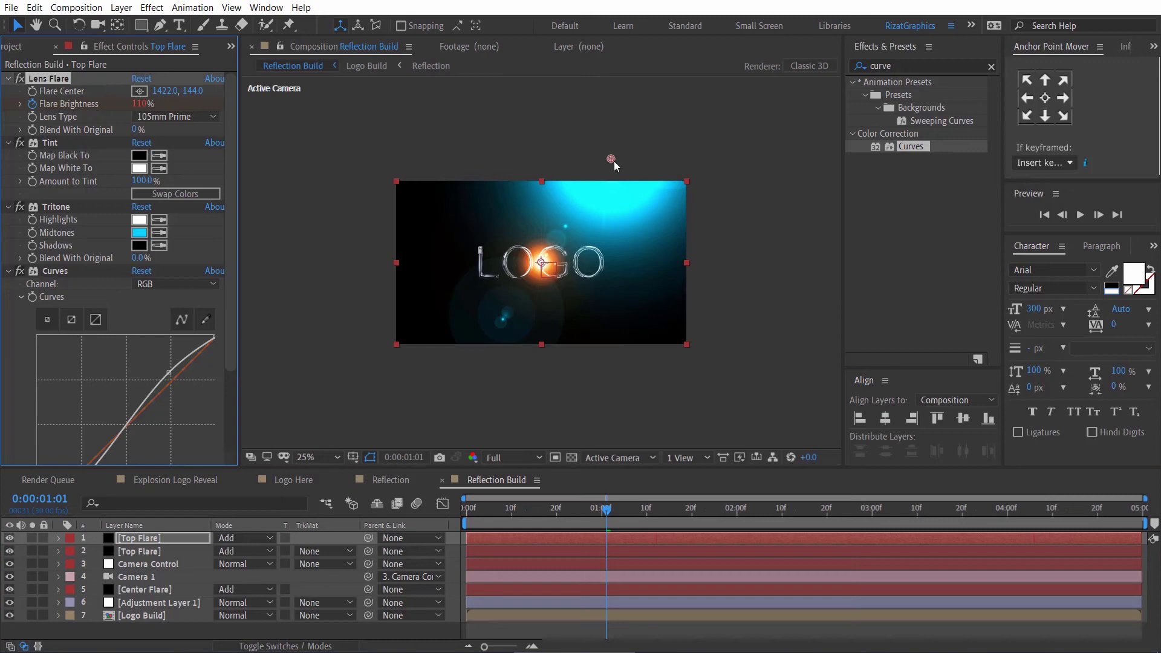
left_click_drag(612, 161, 431, 390)
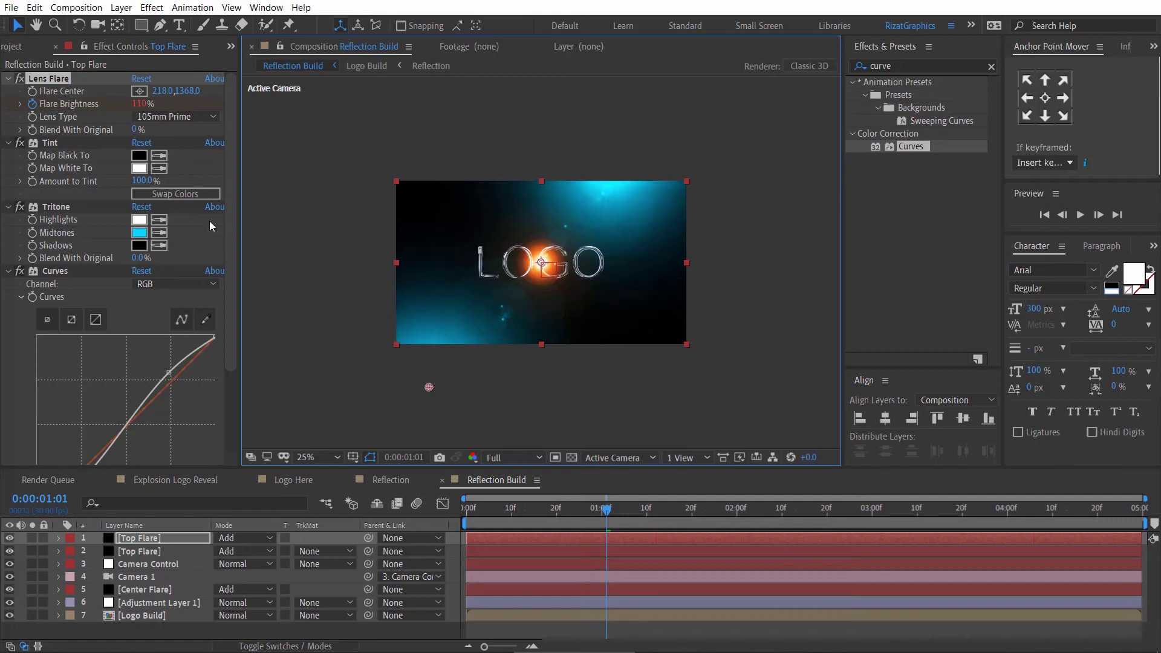
- Set the Tritone midtones color of the duplicated flare layer to golden orange FFBC00
left_click(139, 233)
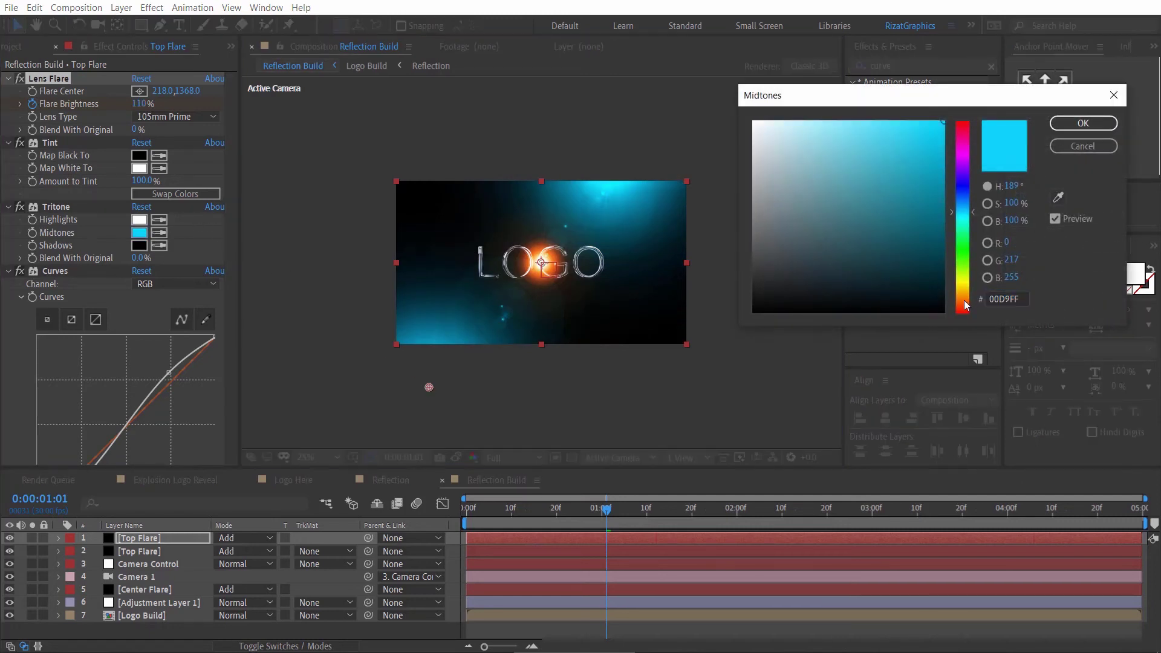
left_click_drag(963, 300, 964, 291)
left_click_drag(965, 291, 965, 289)
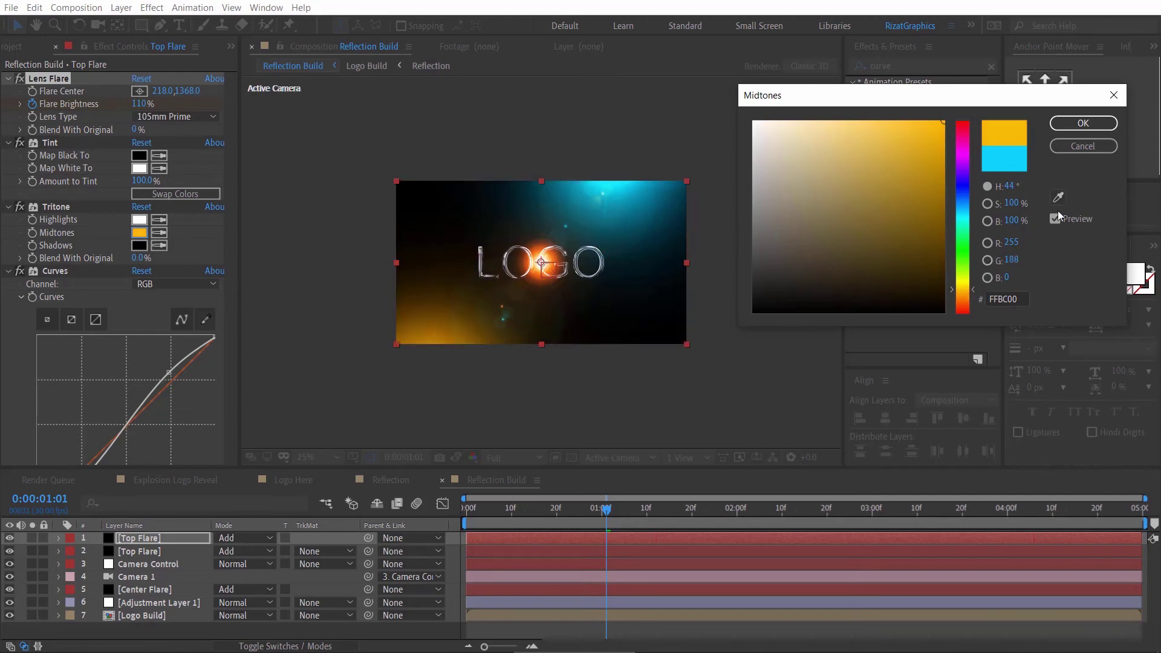
left_click(1082, 124)
- Lower the composition's preview resolution to Quarter and play the animation from the first frame
scroll(538, 292, "up", 1)
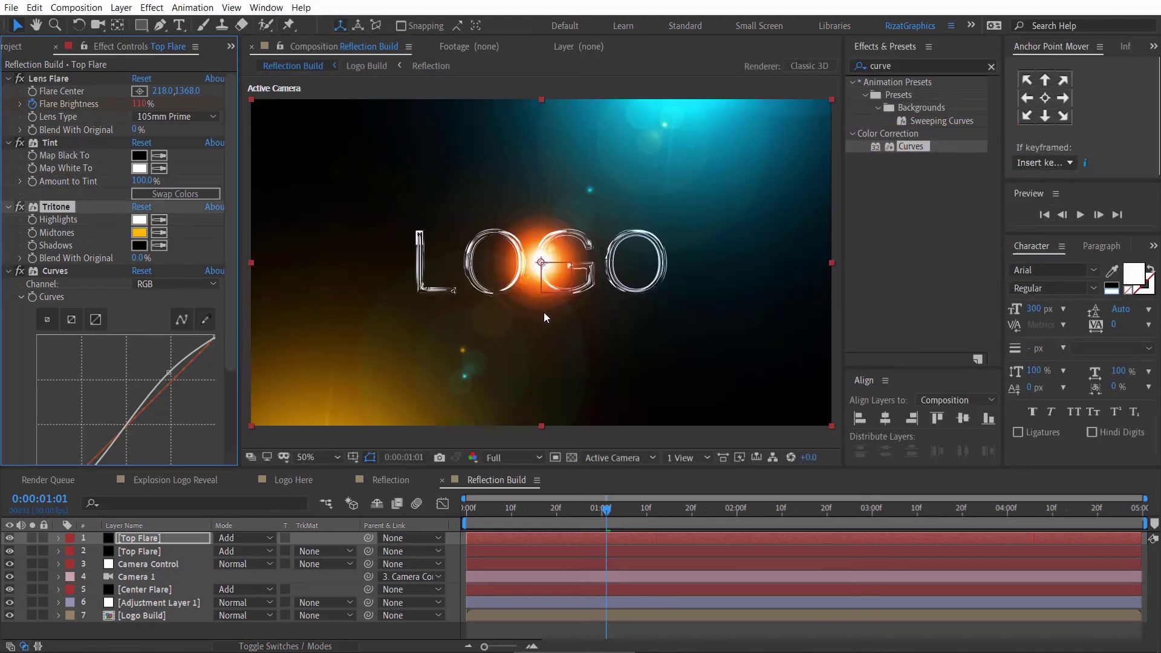
left_click_drag(239, 338, 217, 336)
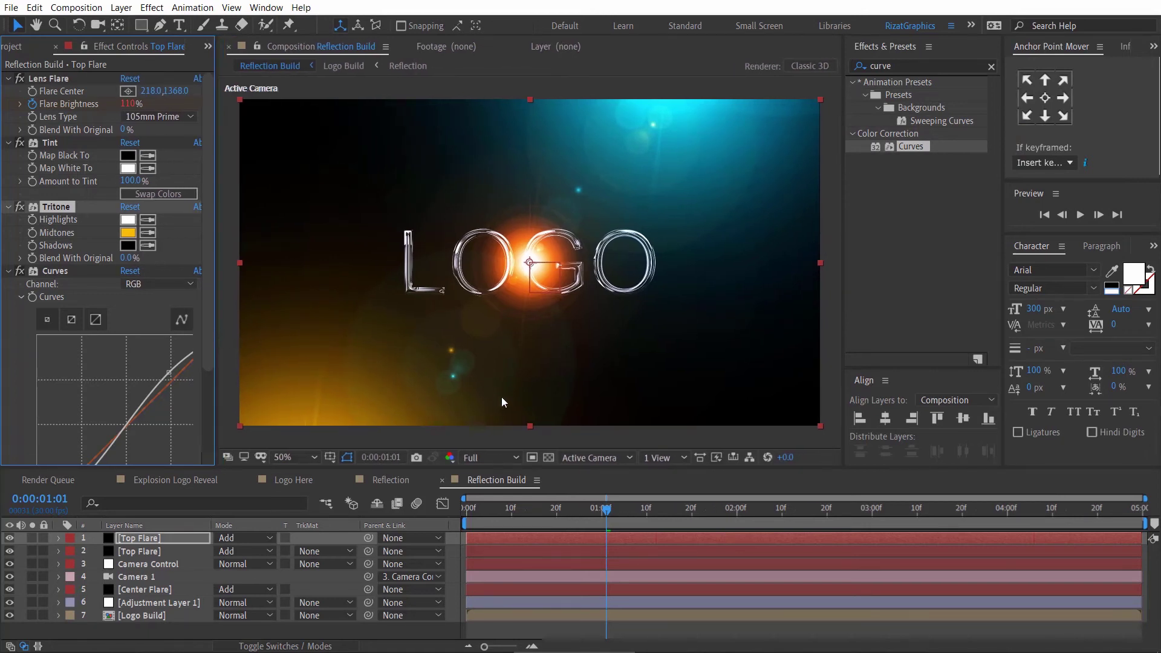
left_click(607, 512)
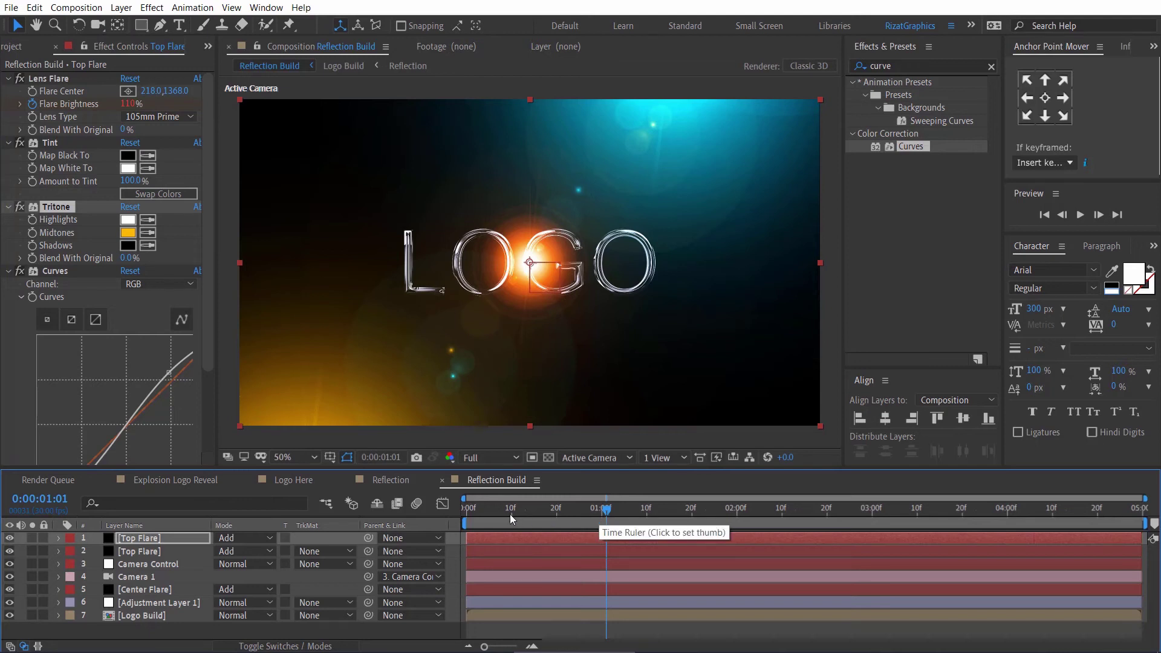
left_click(466, 511)
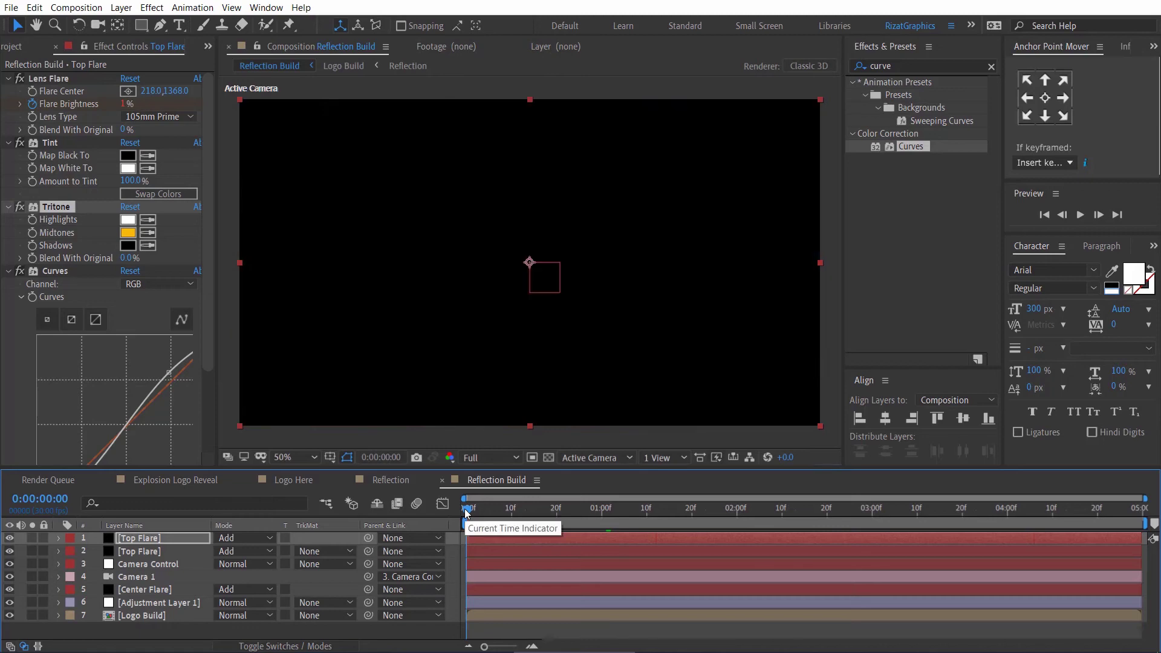
left_click(487, 458)
left_click(487, 542)
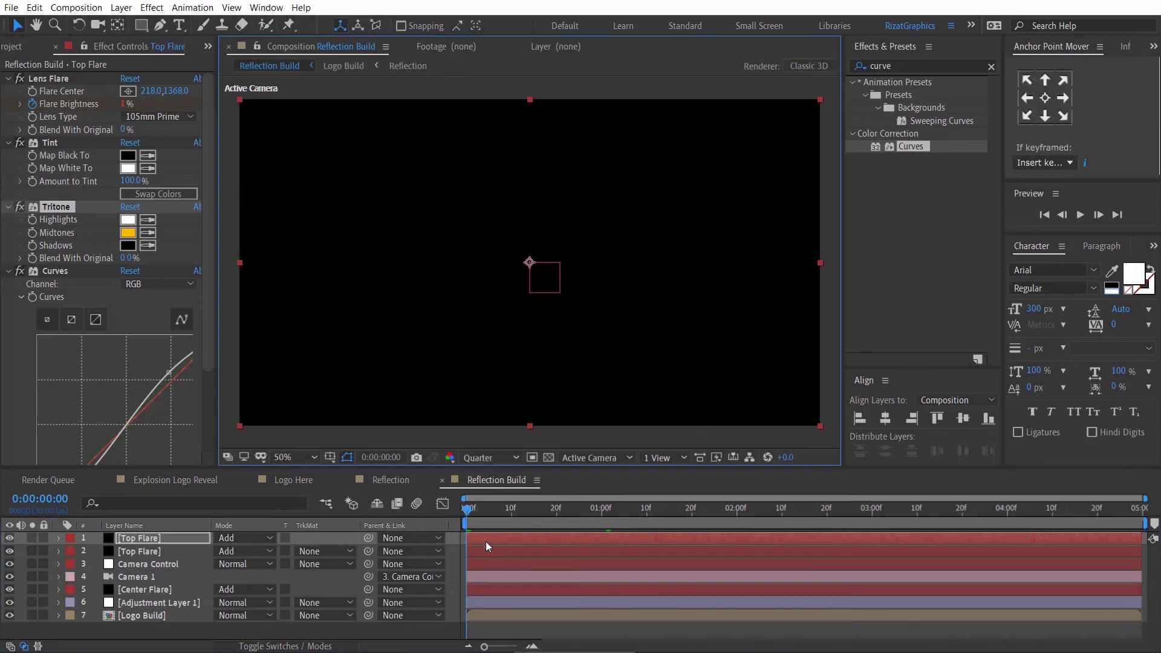
left_click(1079, 215)
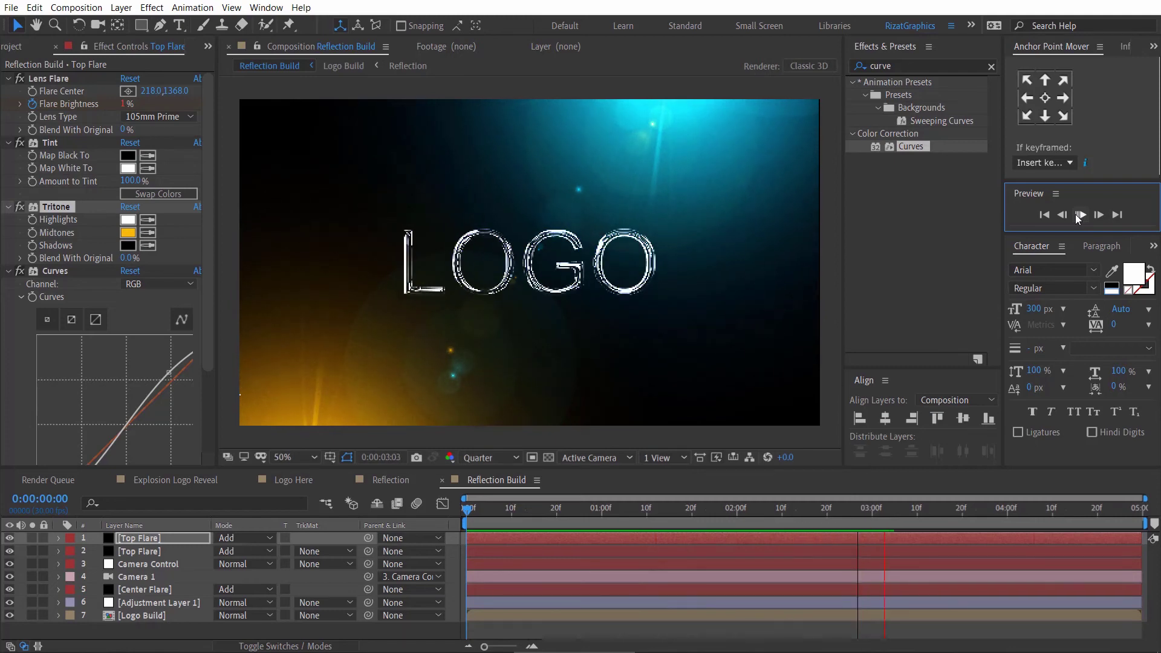
- Move the cyan Top Flare's flare center farther above the frame, to about 1346, -284
left_click(72, 79)
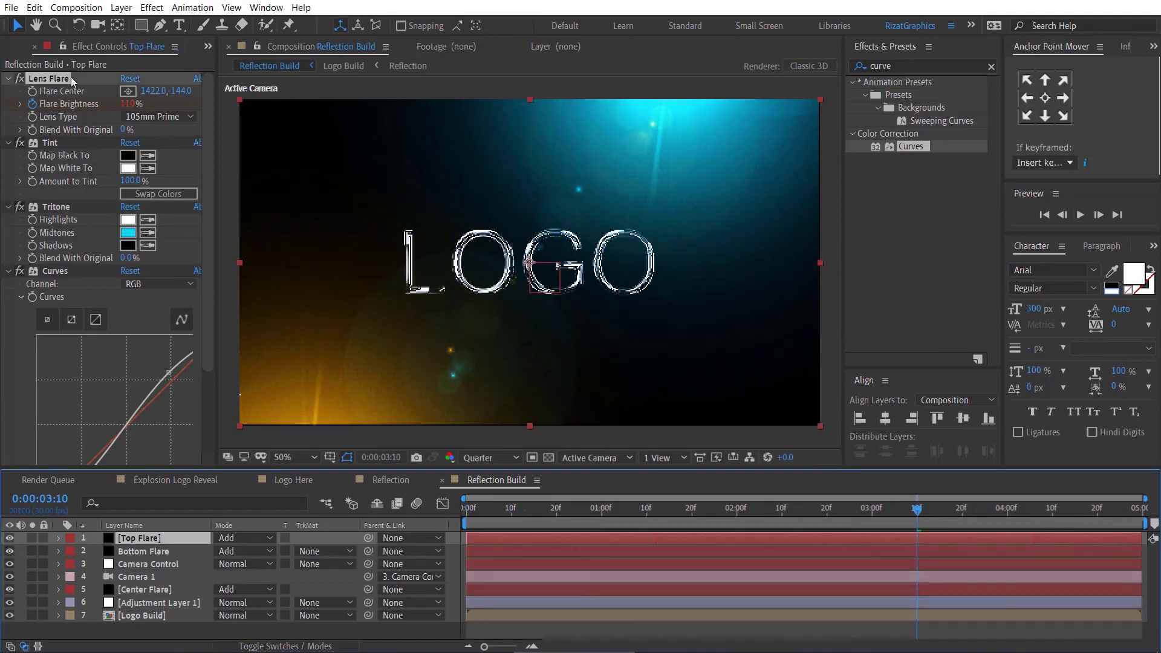
scroll(599, 159, "down", 2)
left_click_drag(599, 159, 591, 143)
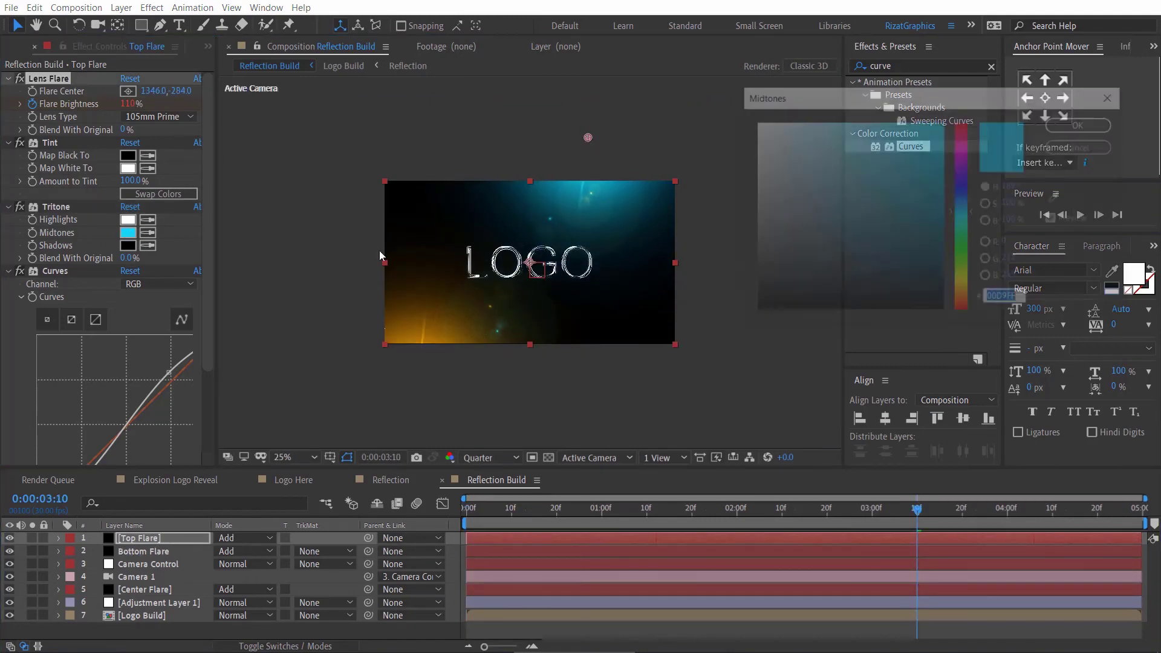
- Set the Tritone midtones color of the Top Flare layer to blue 0091FF
left_click_drag(960, 208, 961, 198)
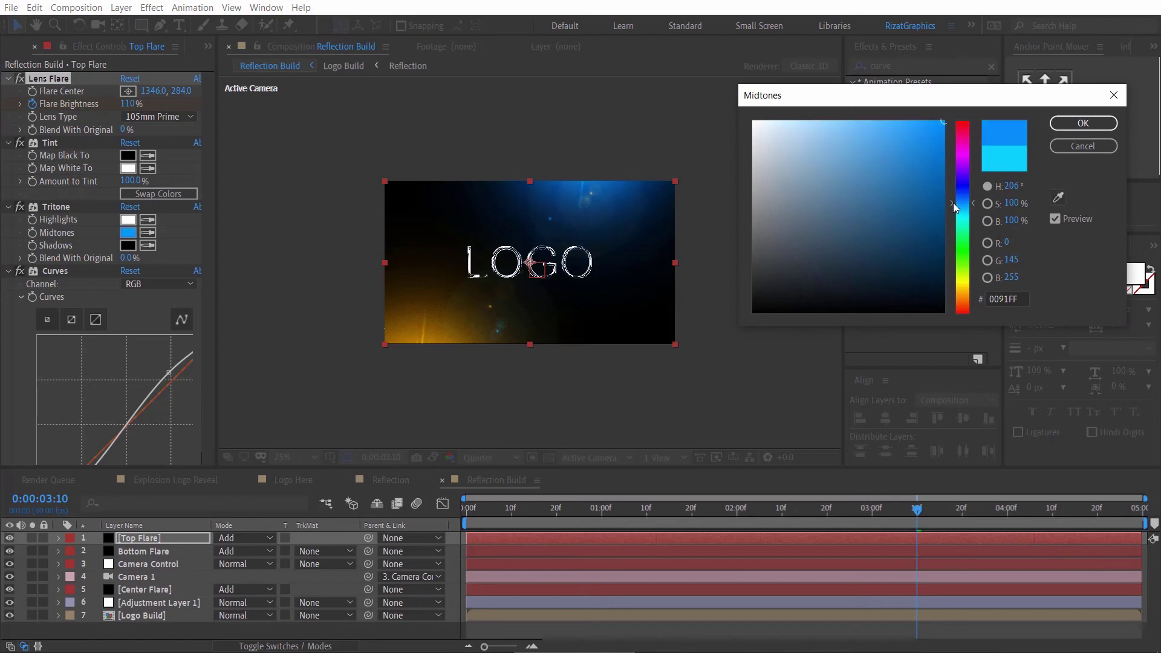
left_click(1077, 125)
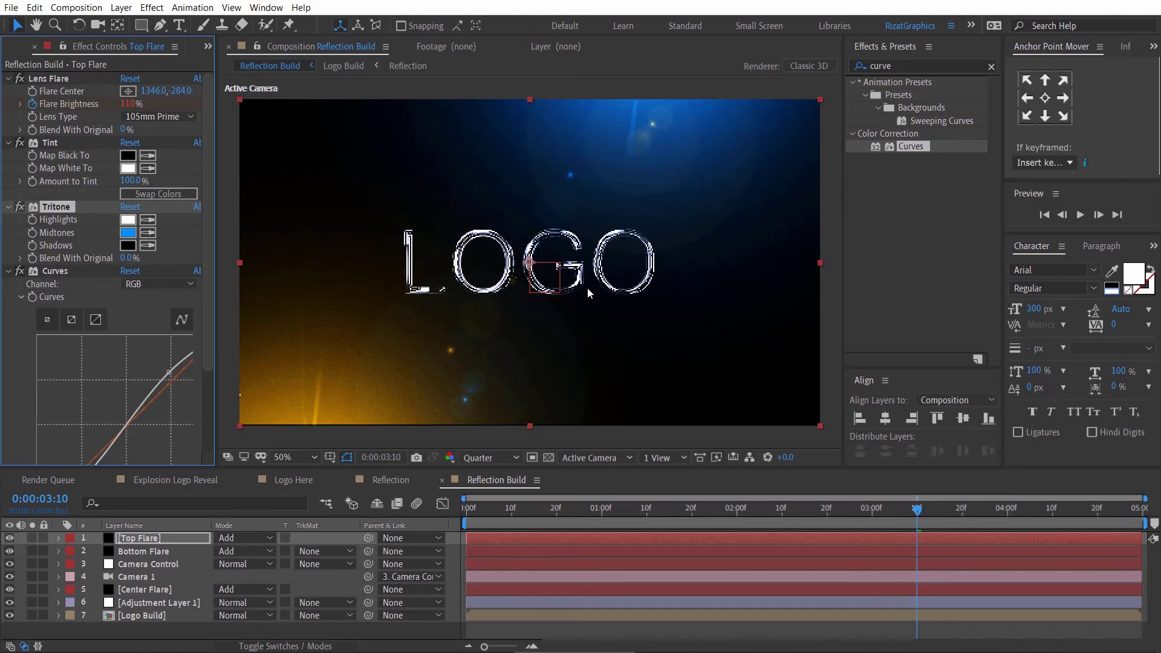
- Add the Shockwave.mov footage to the Reflection Build timeline directly below the Bottom Flare layer
left_click(208, 47)
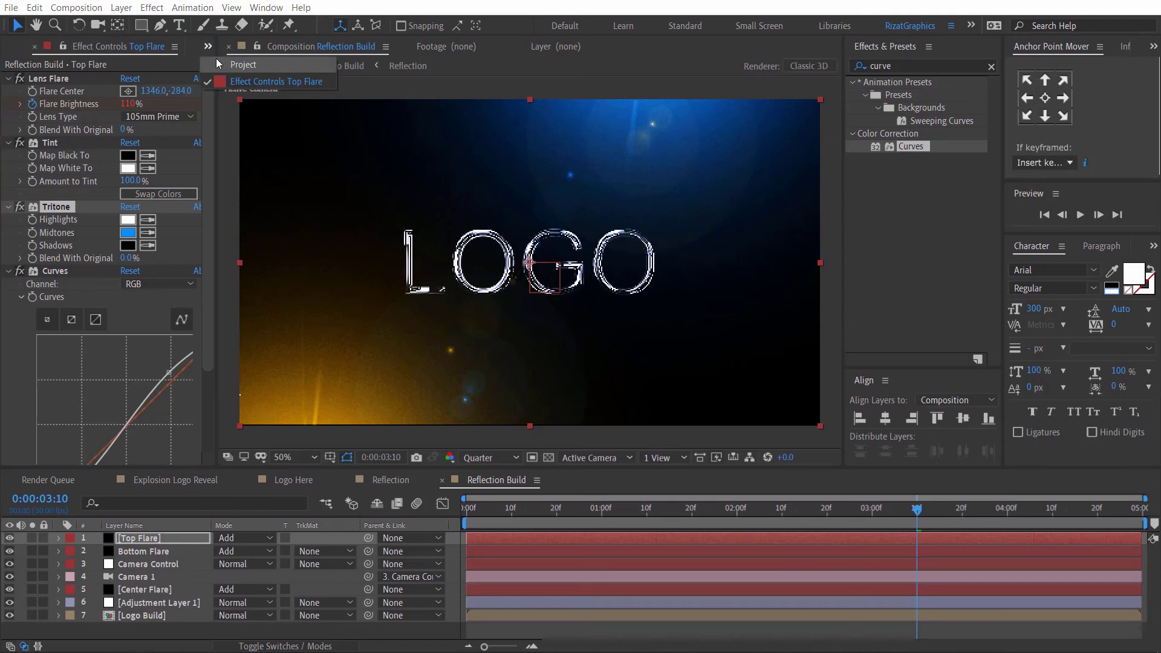
left_click(218, 58)
key("space")
left_click(92, 256)
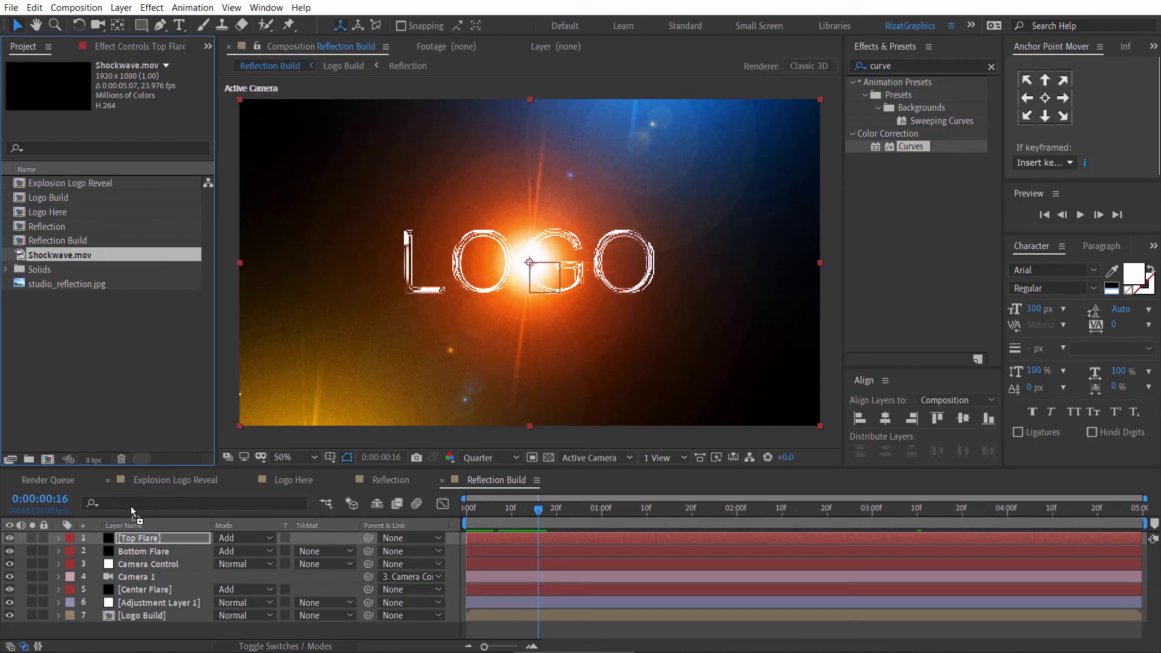
left_click_drag(133, 513, 137, 555)
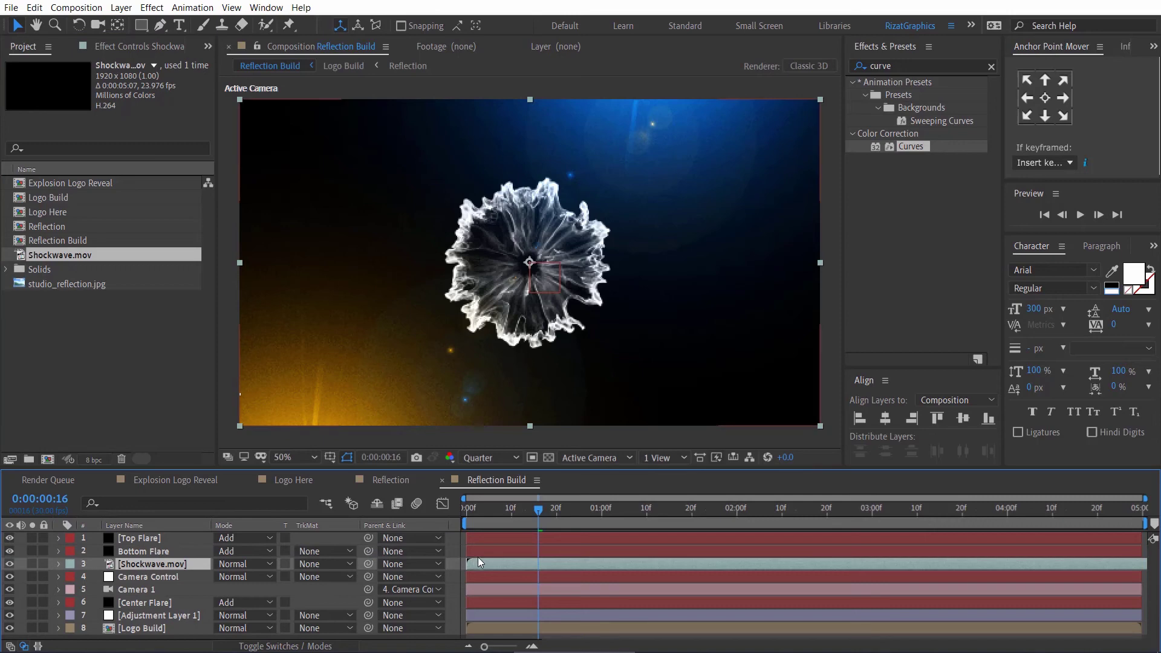
- Time-stretch the Shockwave.mov layer with a stretch factor of 30 and shift it to start at 0:00:00:16
right_click(492, 564)
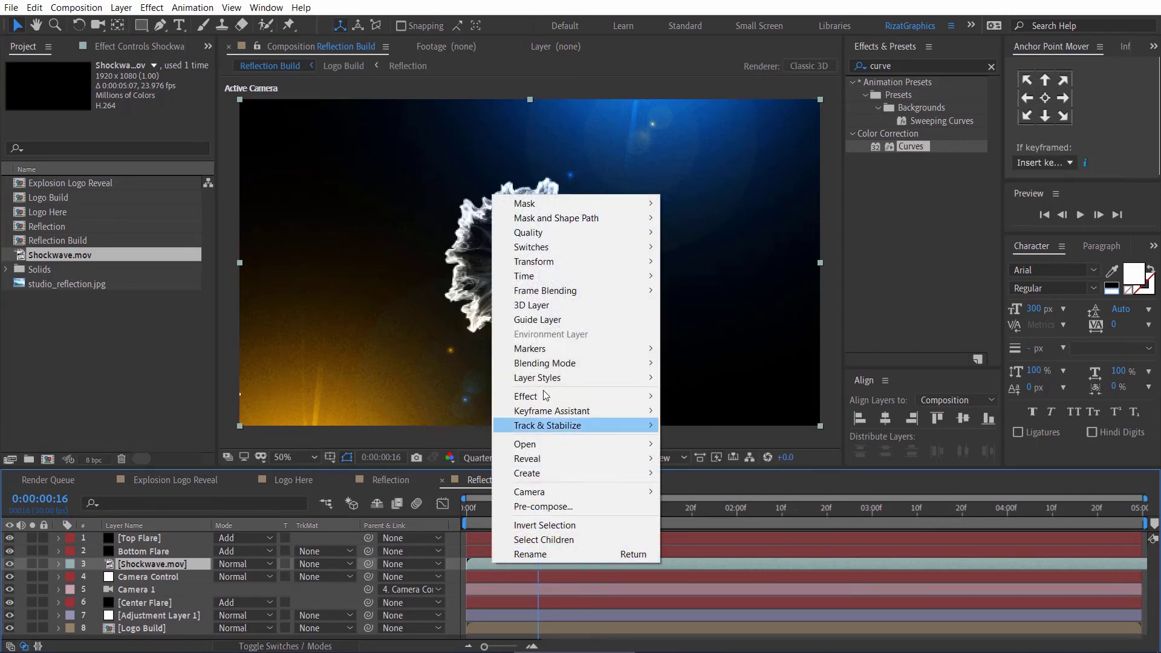
mouse_move(633, 278)
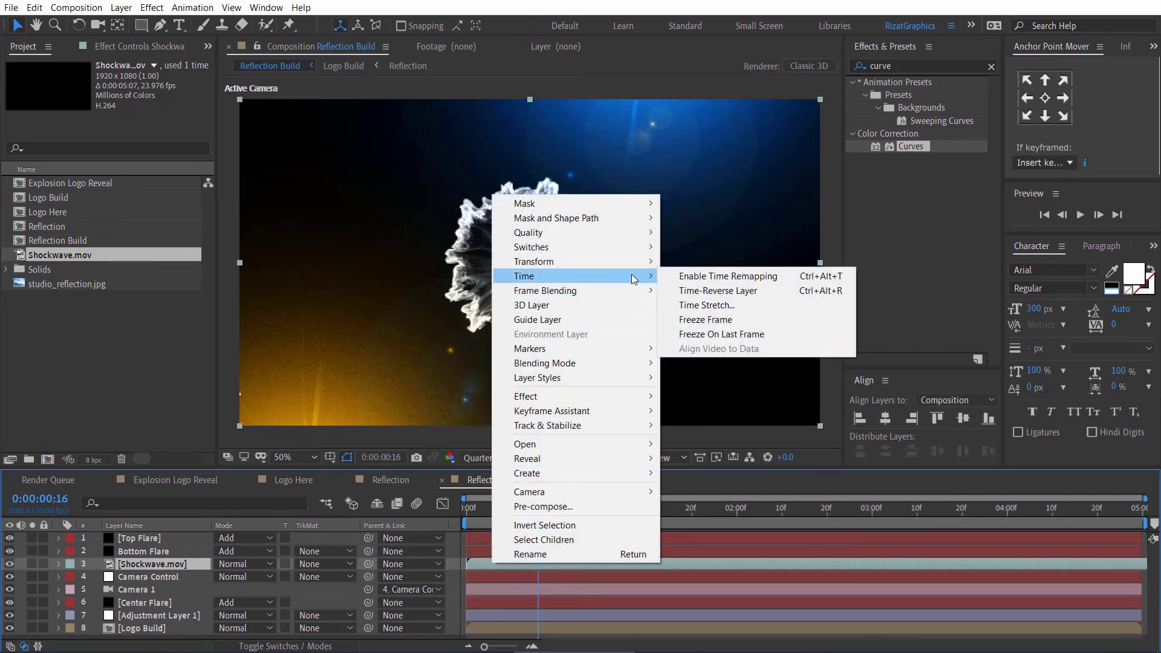
left_click(732, 309)
type("30")
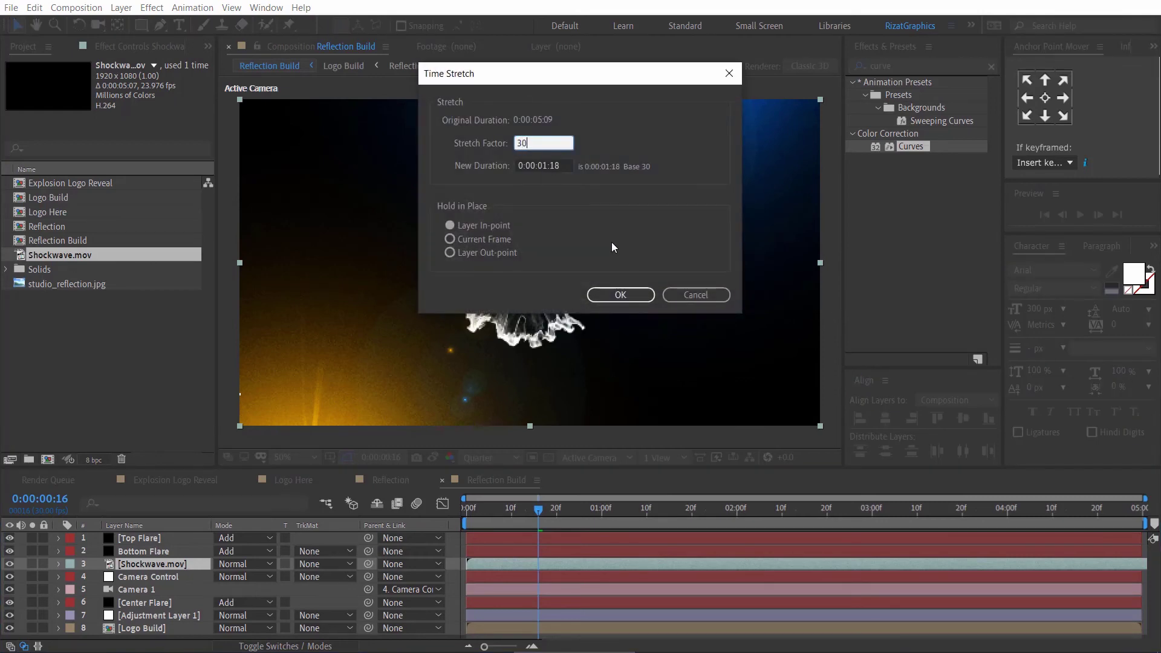
key("Return")
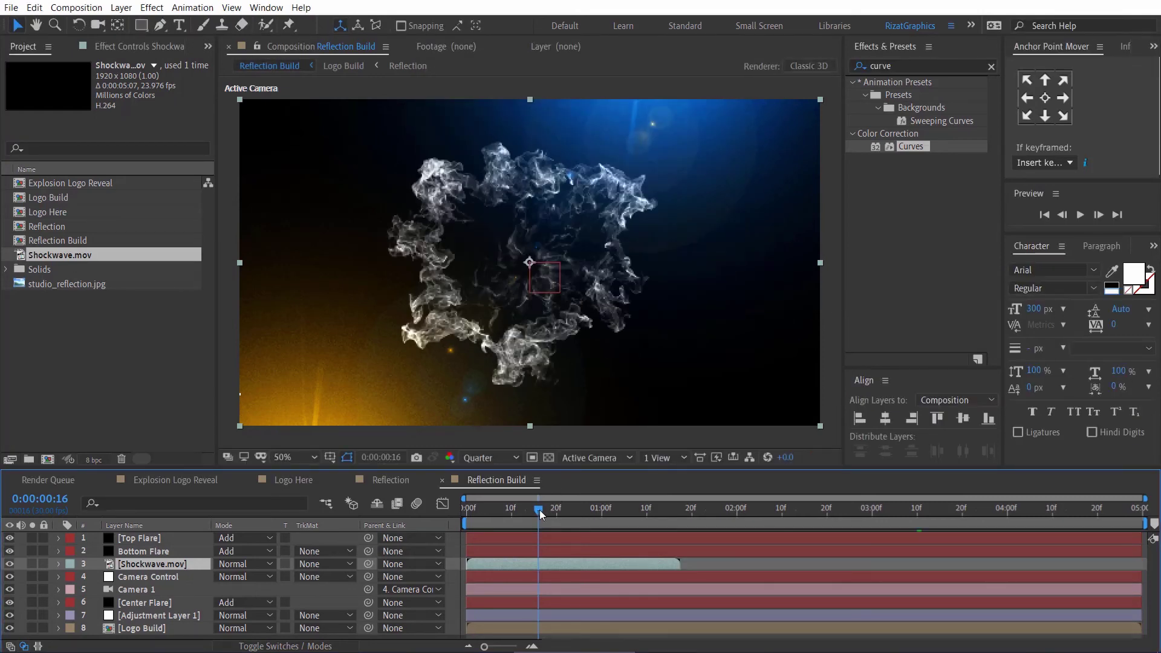
left_click_drag(481, 563, 538, 560)
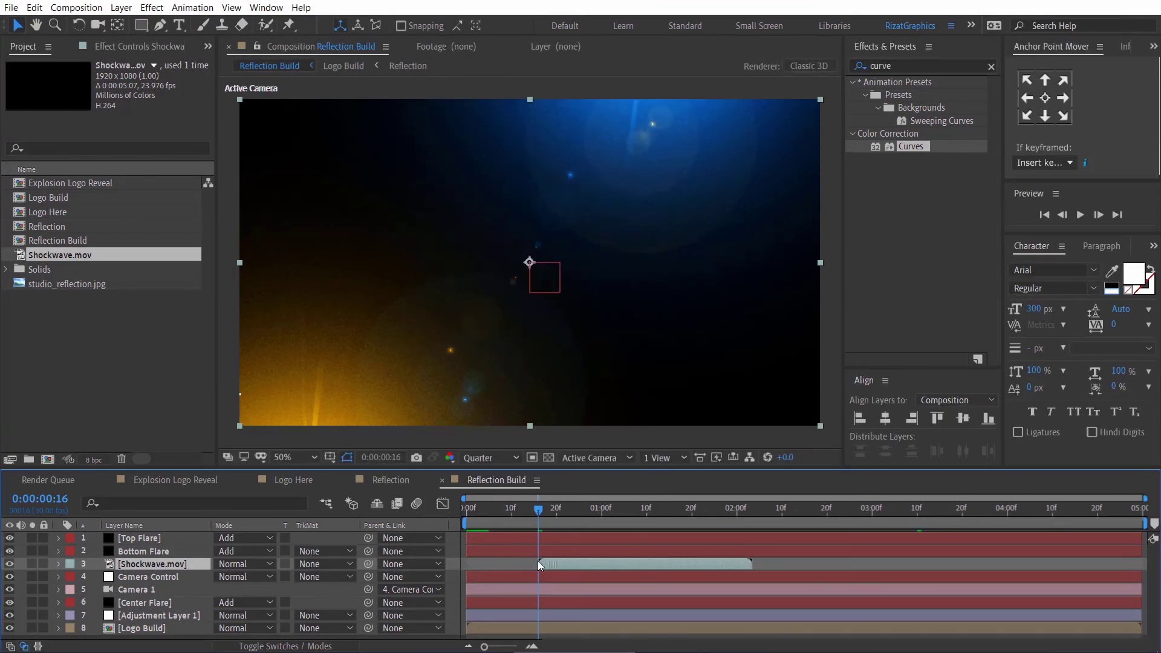
mouse_move(538, 511)
left_mouse_down()
mouse_move(549, 511)
mouse_move(538, 511)
left_mouse_up()
- Set the Shockwave.mov layer's blending mode to Add and scrub through the shockwave to check it
left_click(245, 570)
left_click(247, 158)
left_click(543, 510)
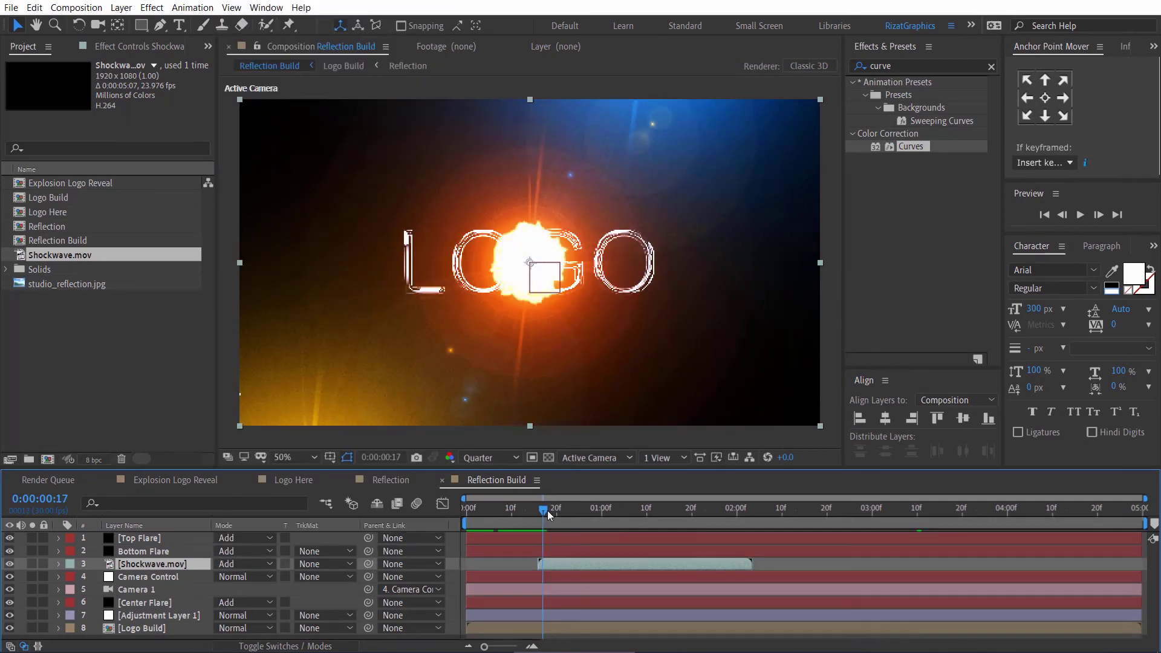
left_click(550, 511)
left_click(553, 509)
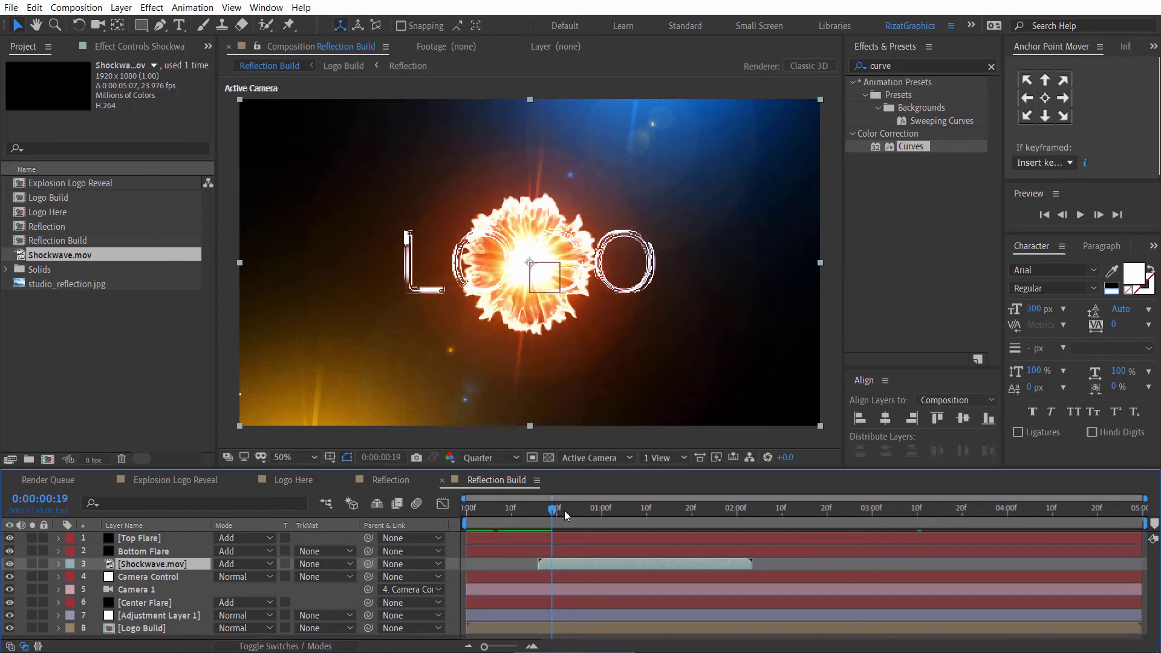
left_click_drag(564, 510, 753, 527)
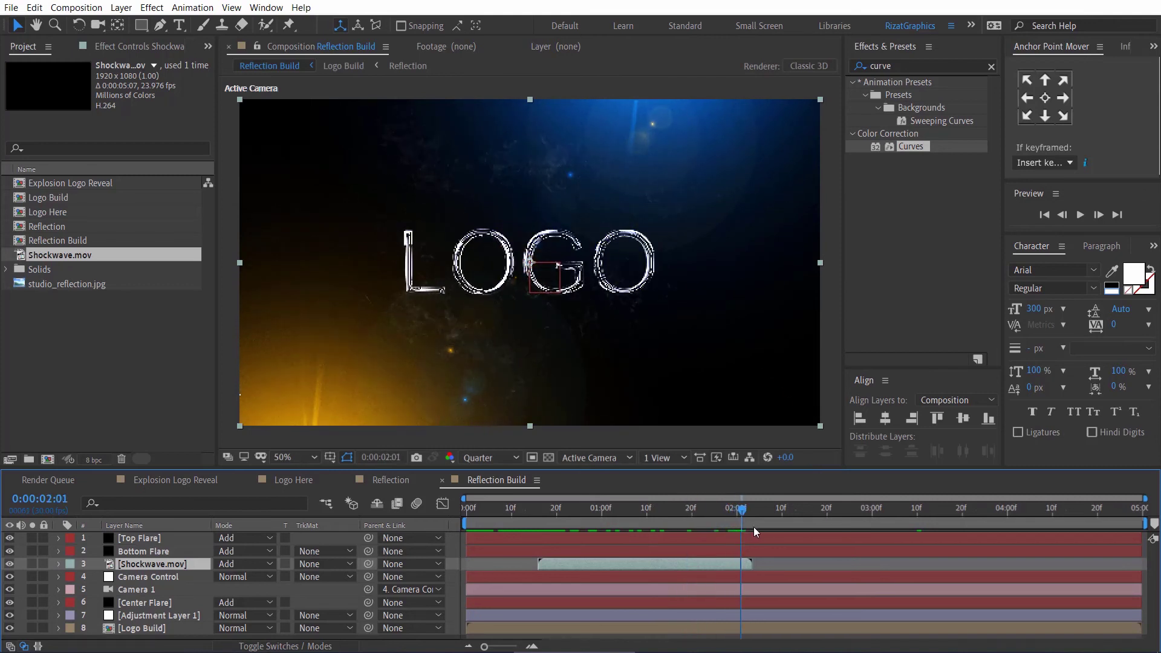
- Place the Reflection Build composition in the Explosion Logo Reveal timeline and preview the animation
left_click(194, 477)
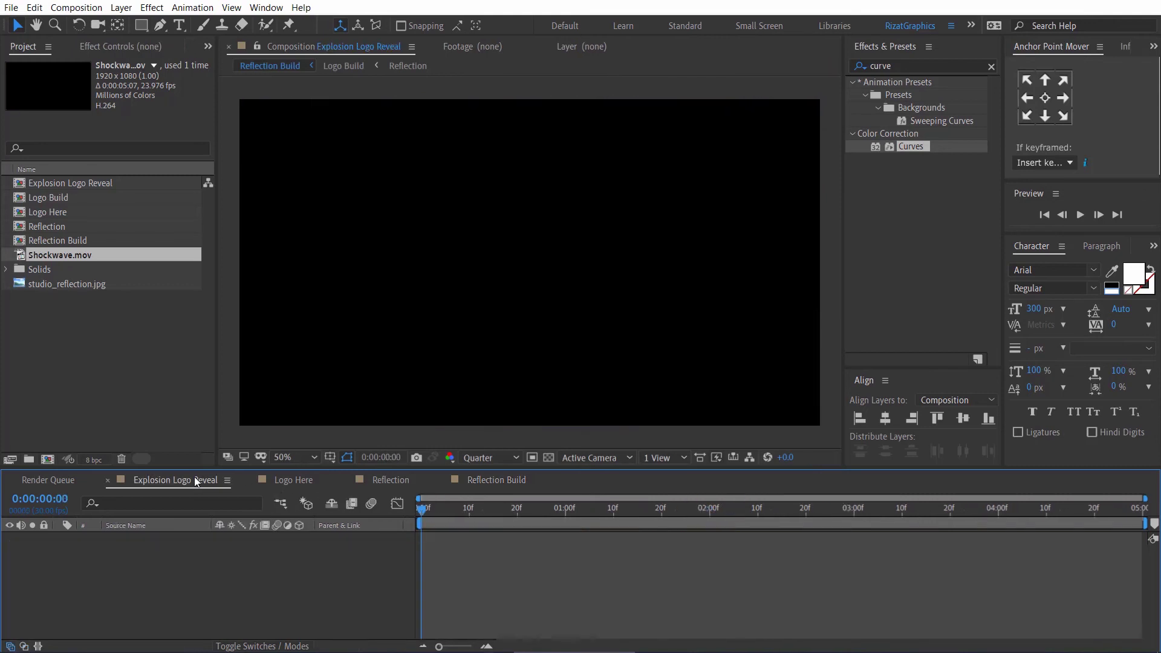
left_click_drag(75, 239, 81, 550)
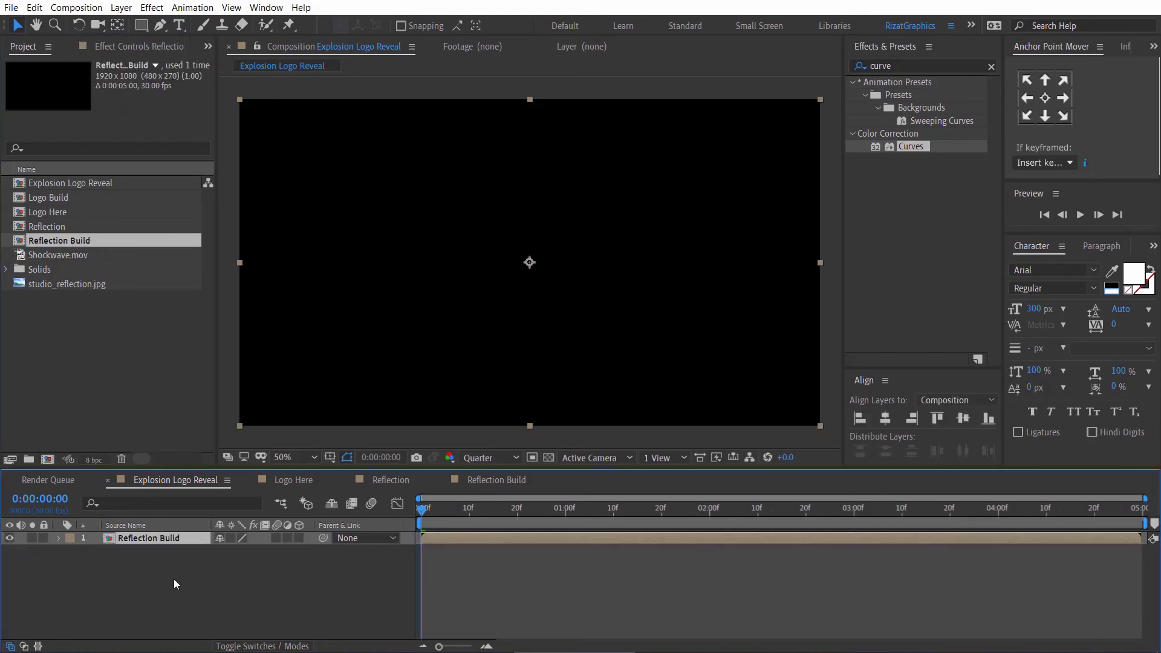
left_click(220, 585)
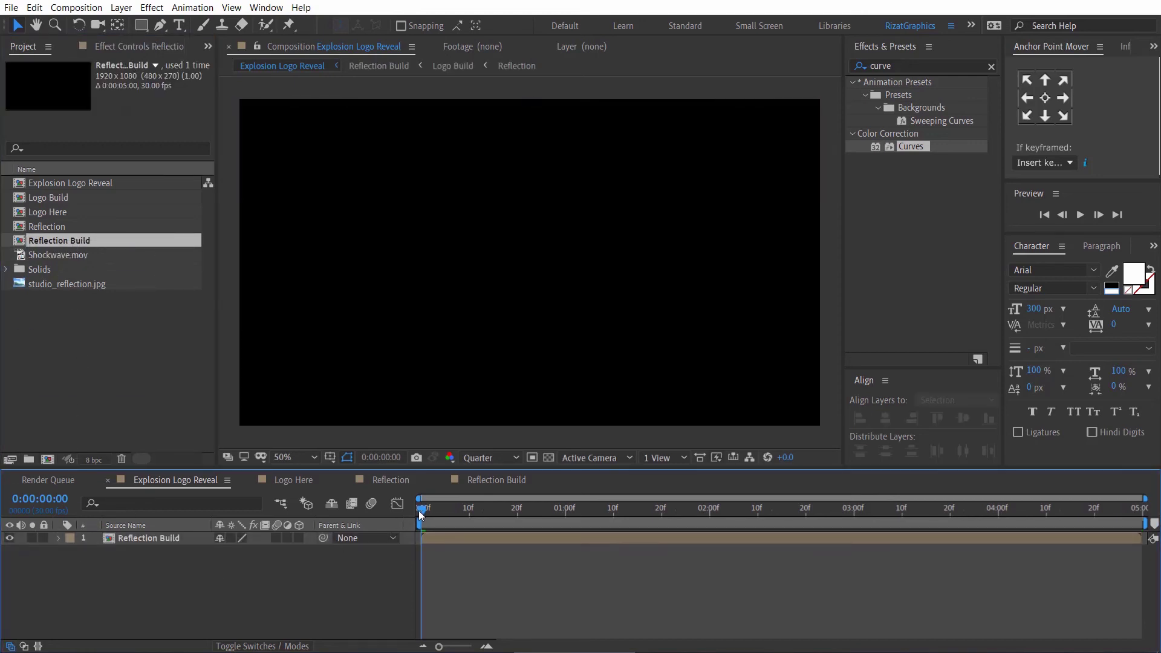
left_click(1080, 215)
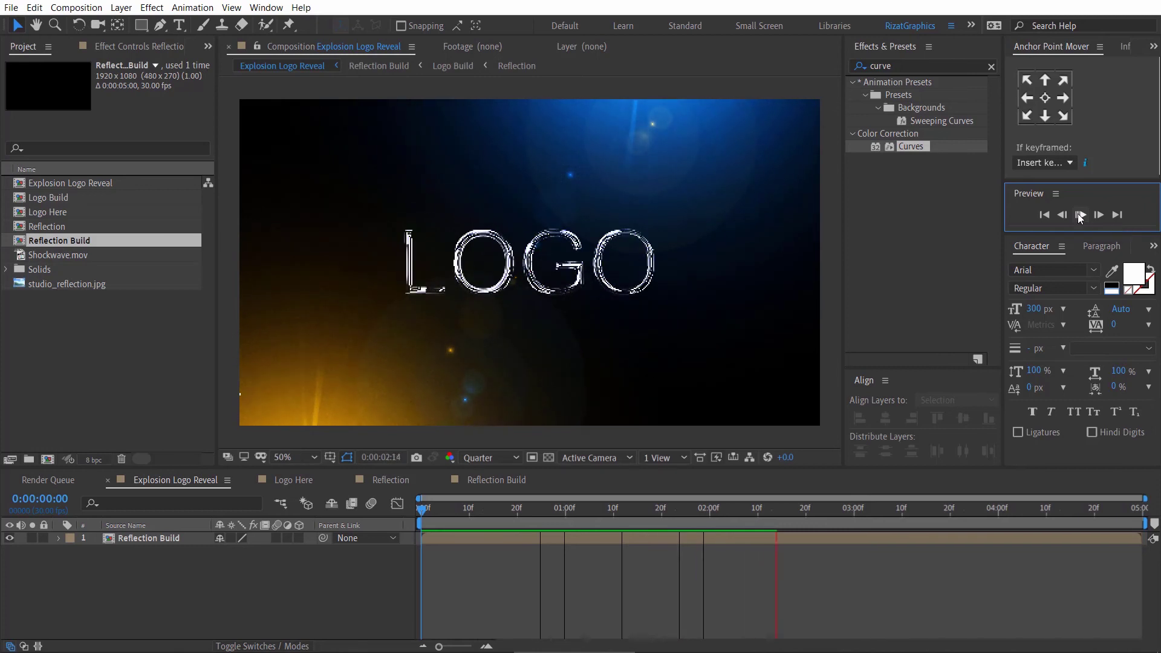
left_click(756, 451)
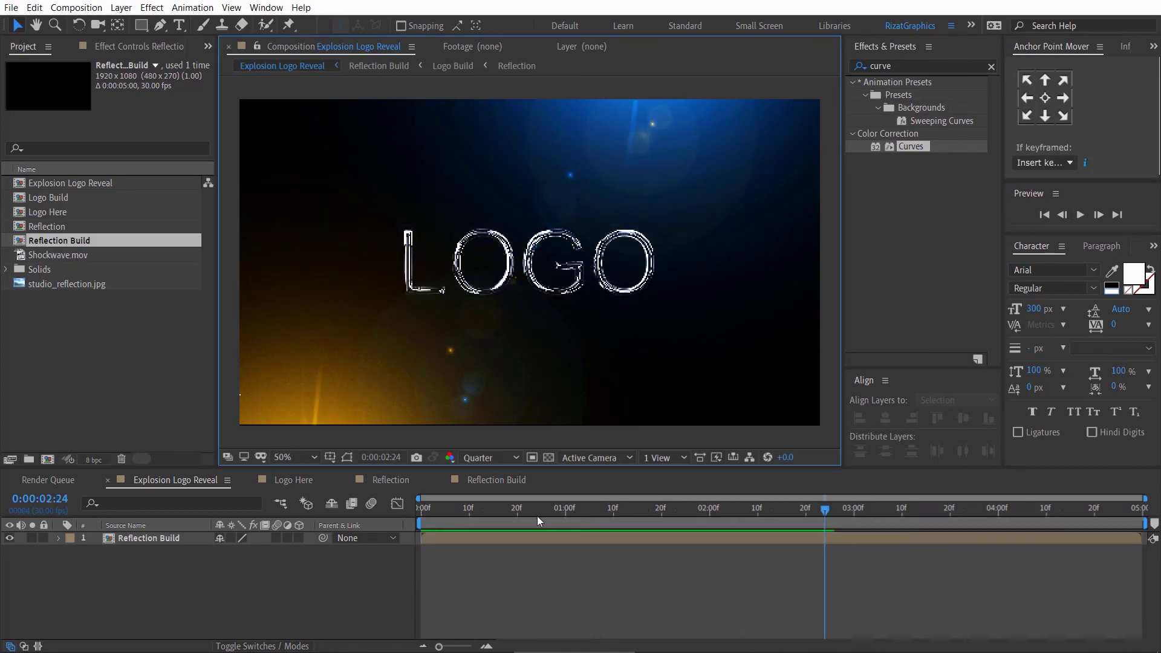
- At 0:00:00:20, apply the Wiggle - position preset to the Reflection Build layer
left_click_drag(451, 512, 518, 508)
left_click(524, 536)
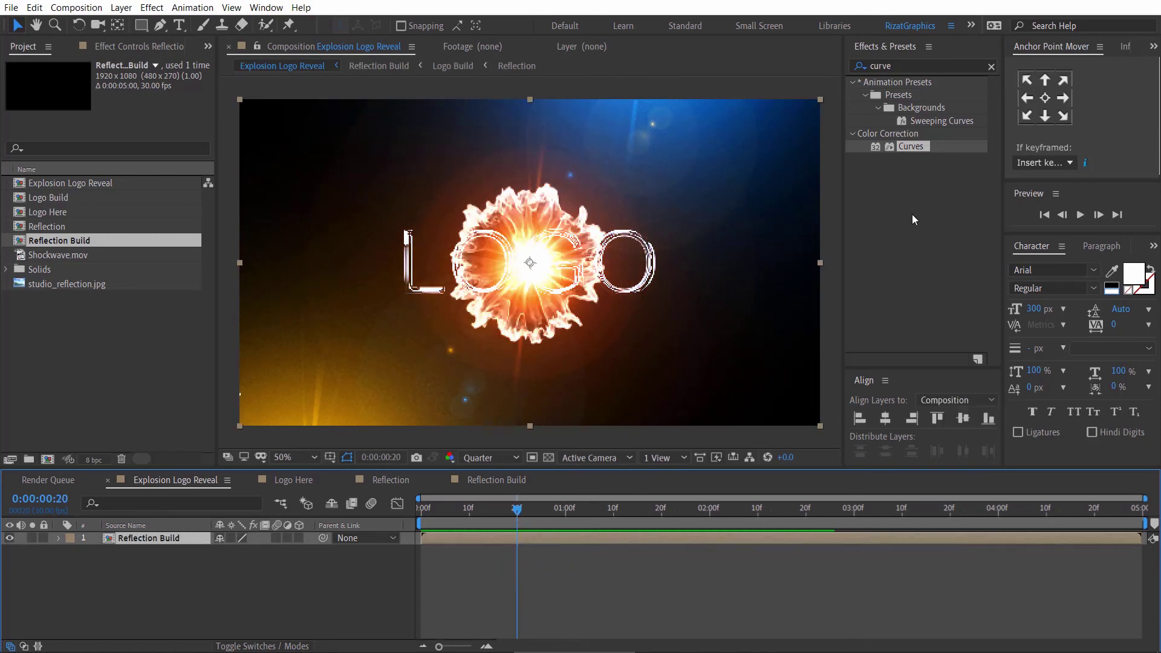
left_click(917, 66)
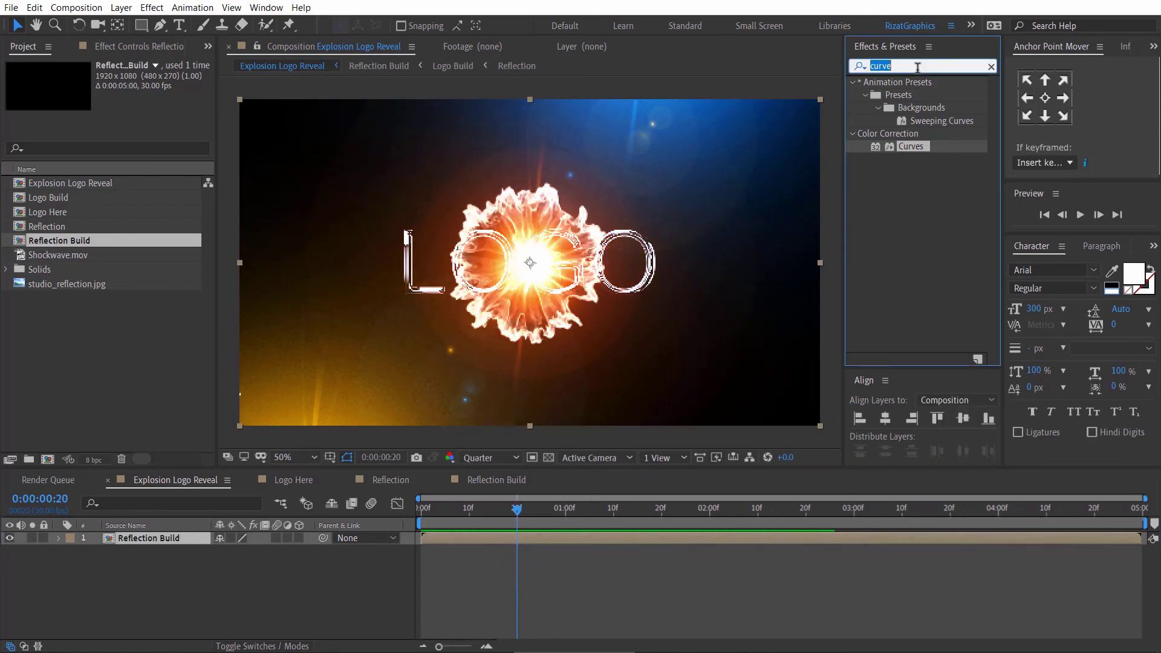
type("wiggle")
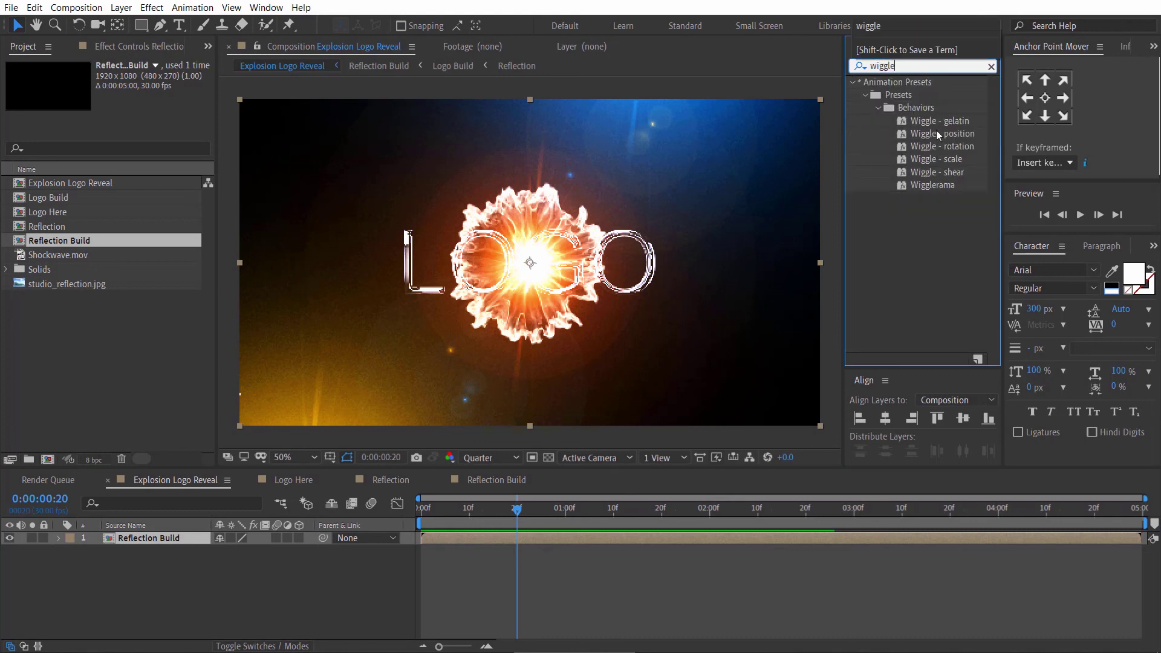
left_click_drag(938, 134, 167, 540)
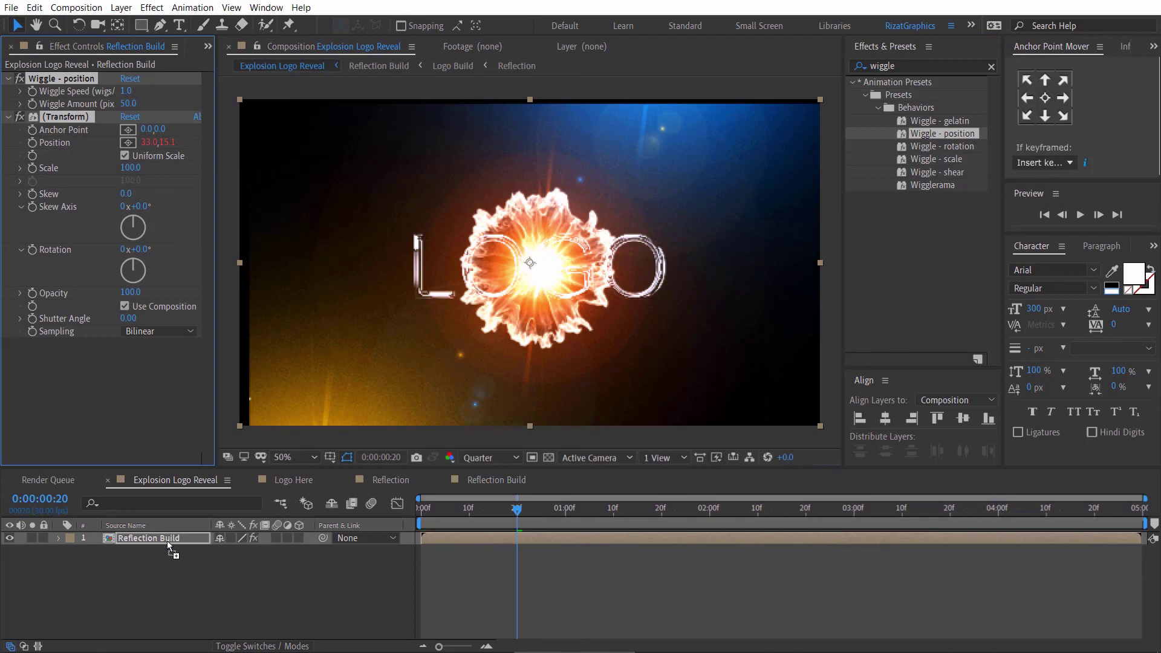
- Keyframe the Wiggle Speed at 0 at 0:00:00:20 and set the Wiggle Amount to 30
left_click(34, 90)
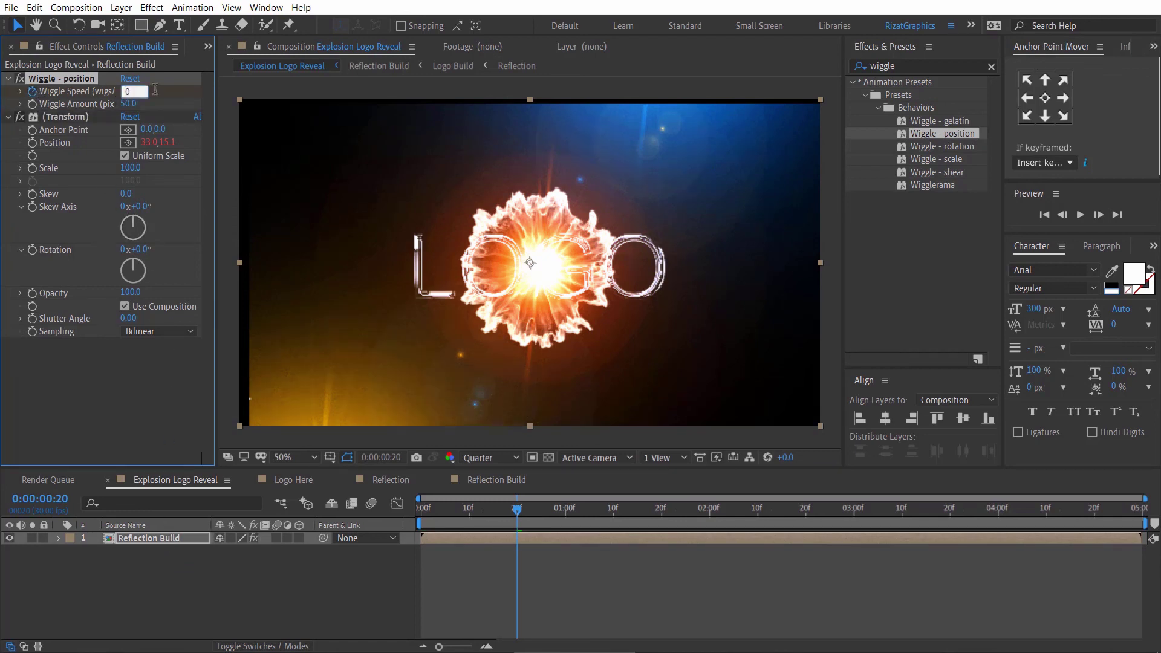
key("Return")
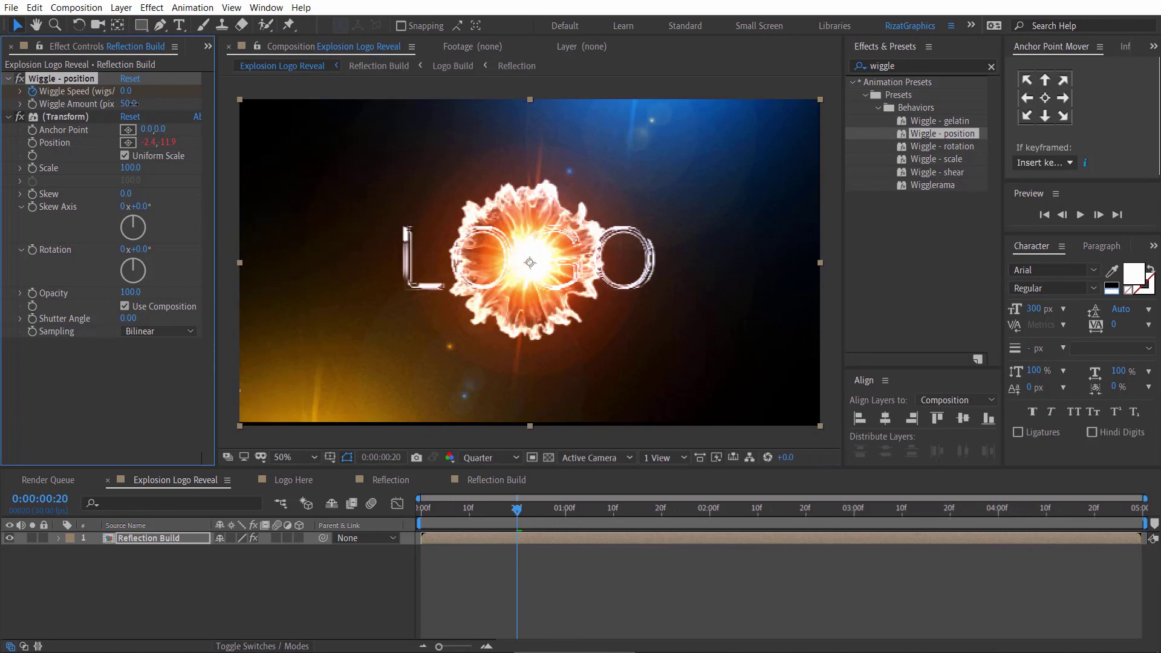
left_click(134, 103)
key("Return")
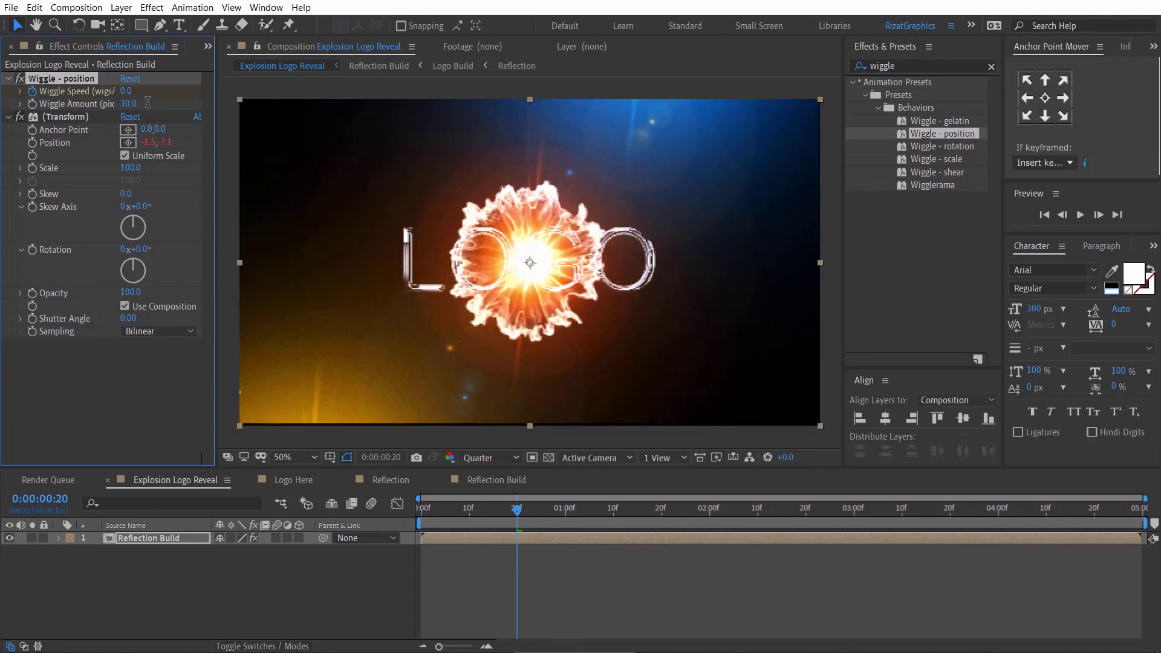
- Scale the Reflection Build layer to 105%
left_click(186, 538)
key("s")
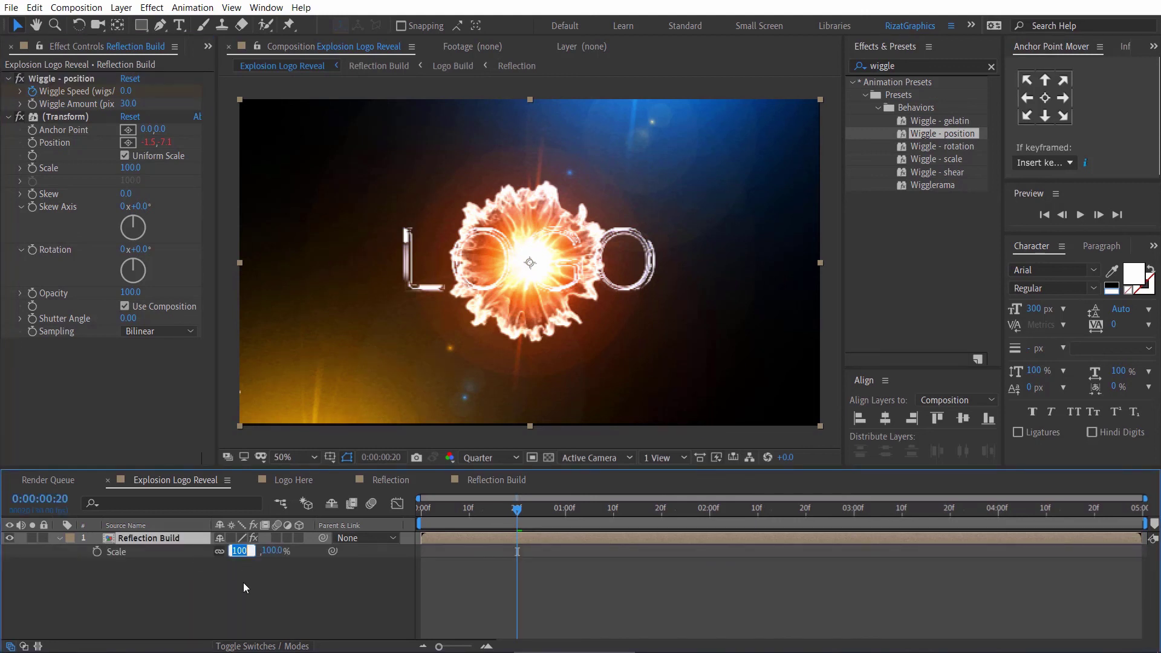
type("105")
key("Return")
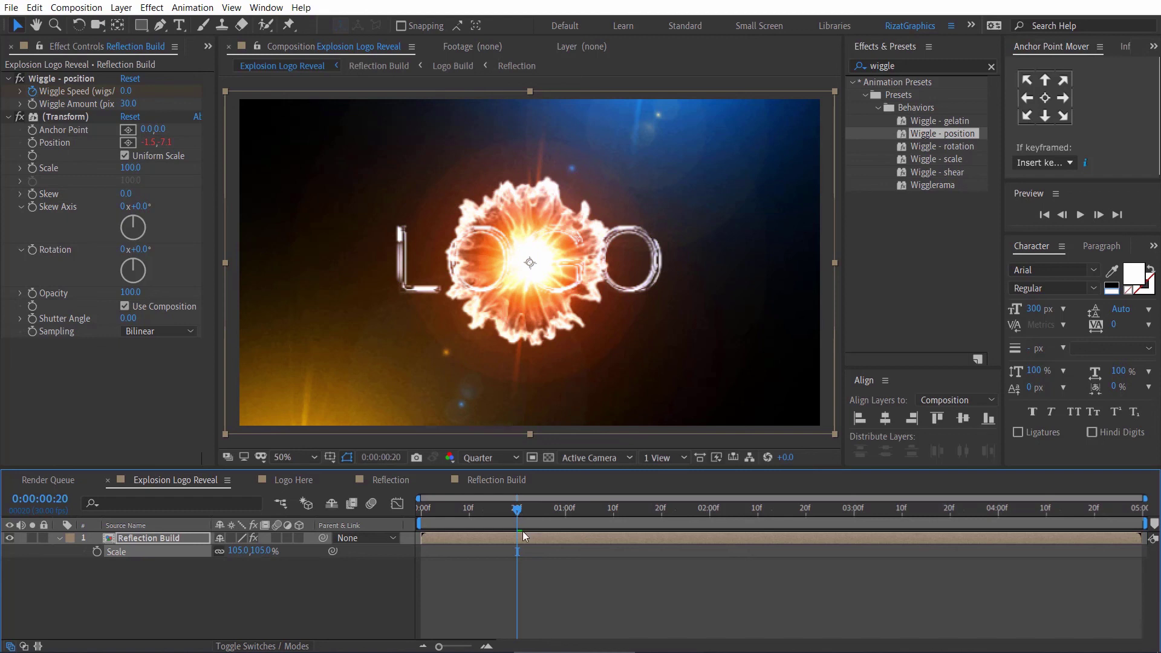
- Show the layer's keyframes and add a Wiggle Speed keyframe of 1 at 0:00:00:23
key("u")
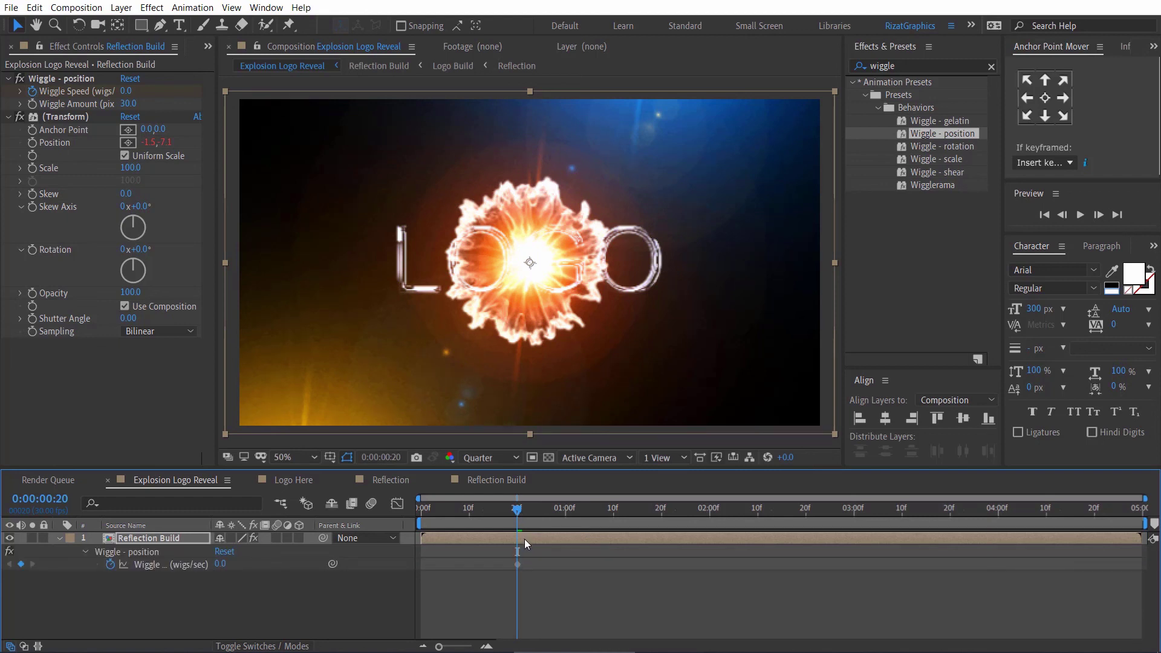
key("Page_Down")
key("Page_Down")
key("Page_Down")
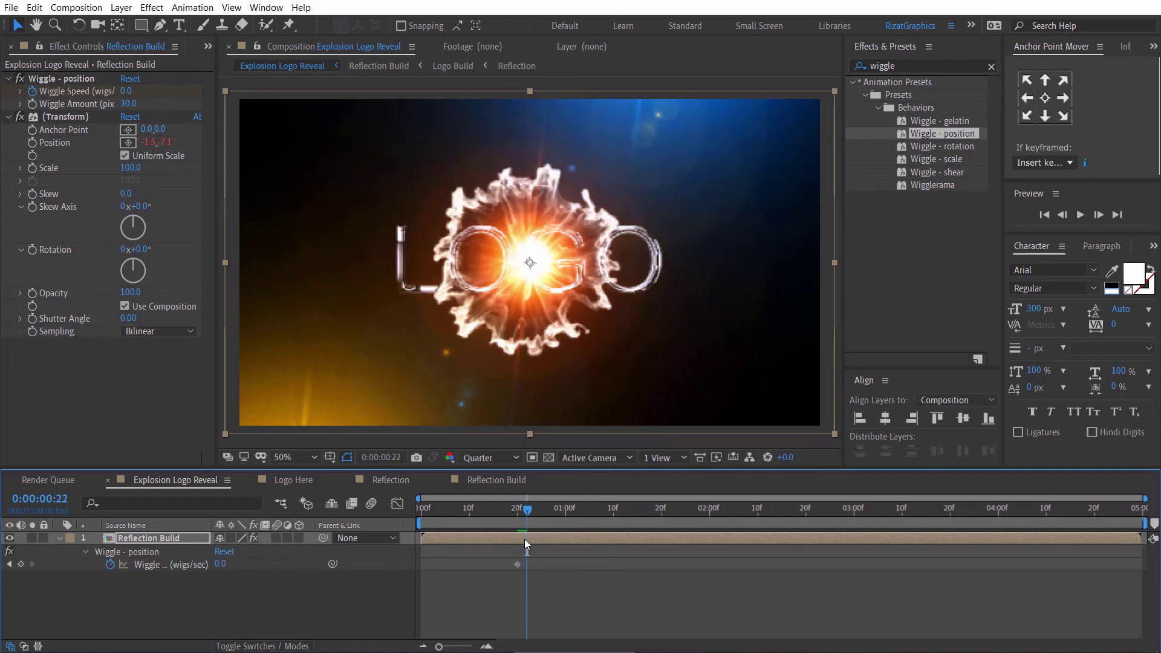
left_click(126, 91)
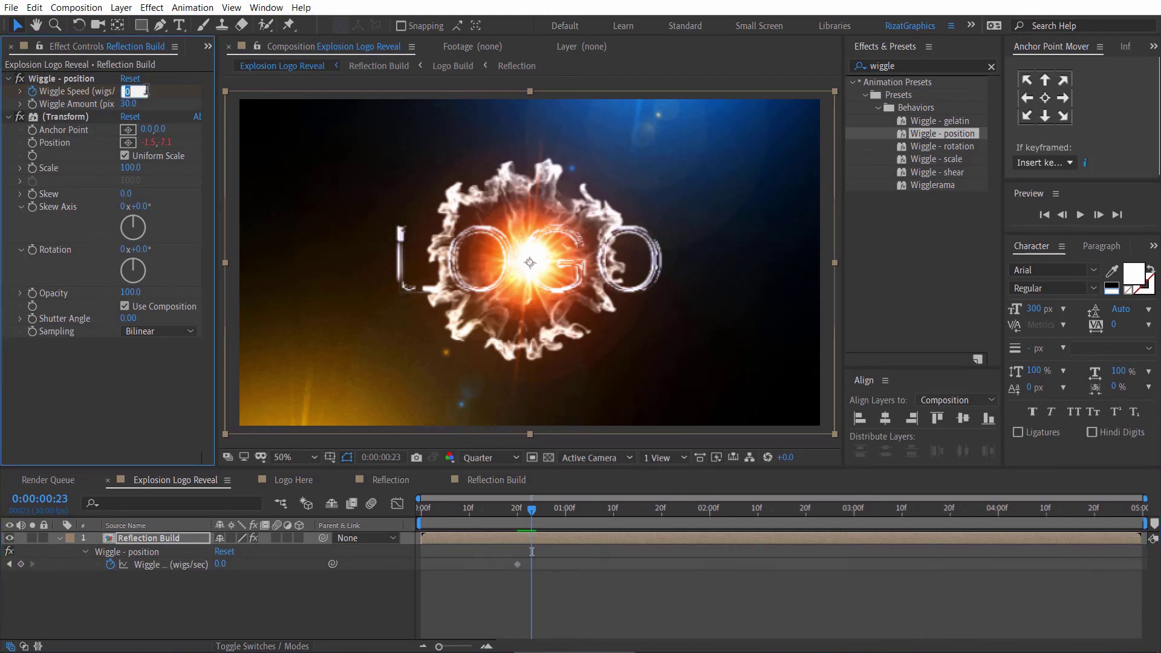
key("Return")
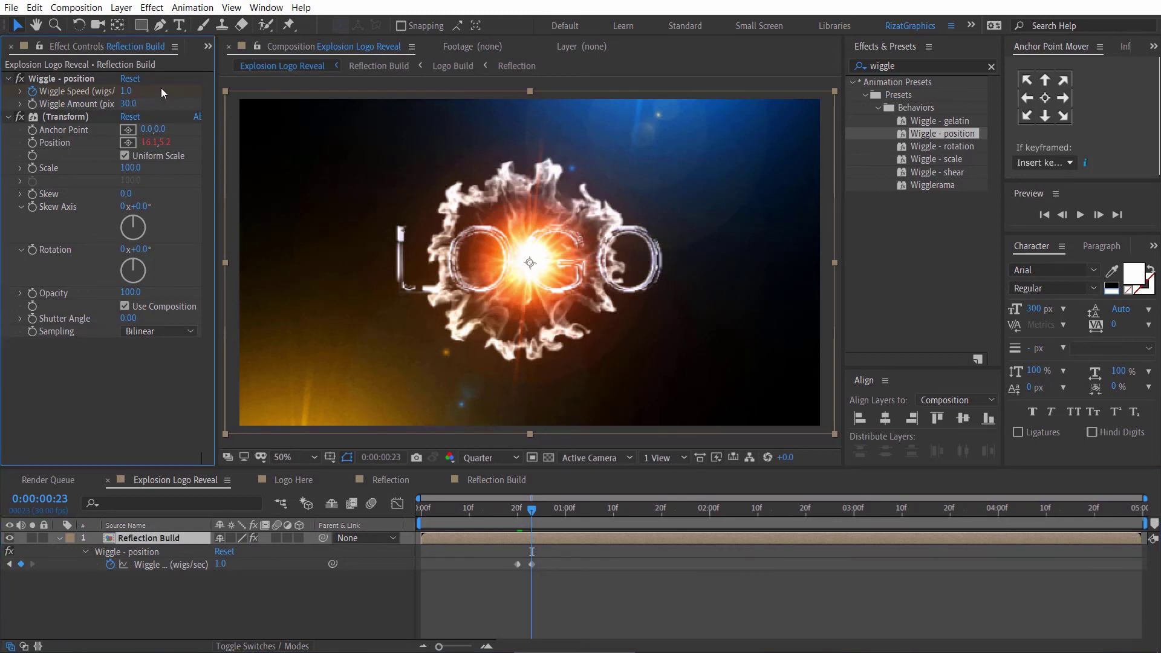
- Add a Wiggle Speed keyframe of 0 three frames further on, at 0:00:00:26
left_click(532, 509)
key("Page_Down")
key("Page_Down")
key("Page_Down")
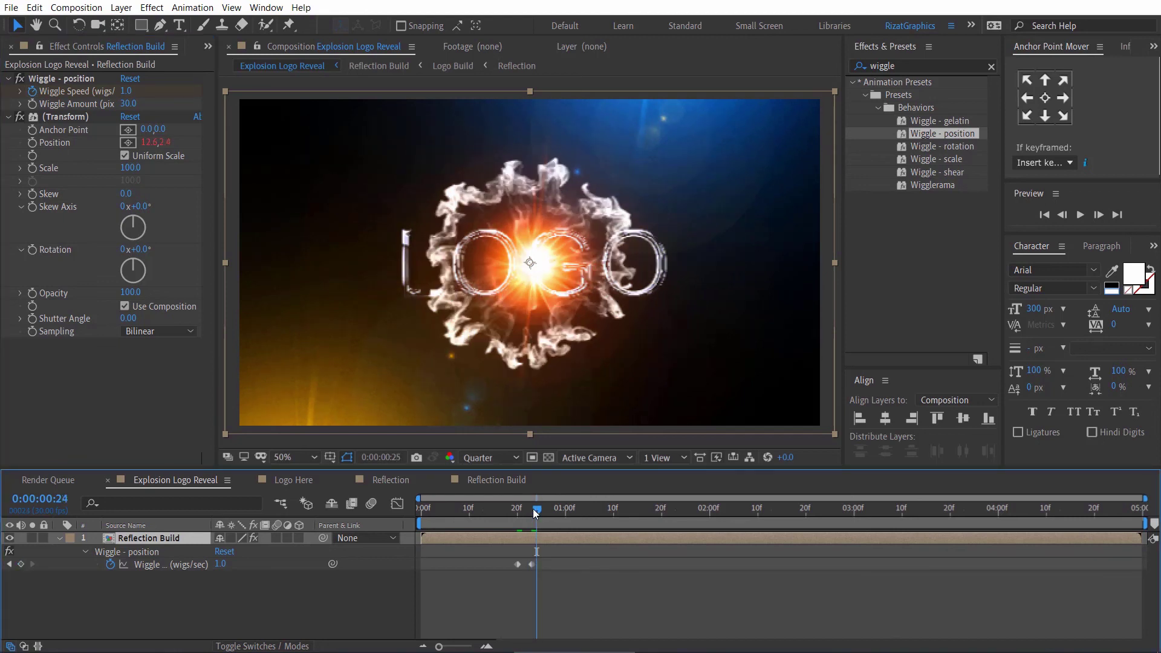
left_click(128, 91)
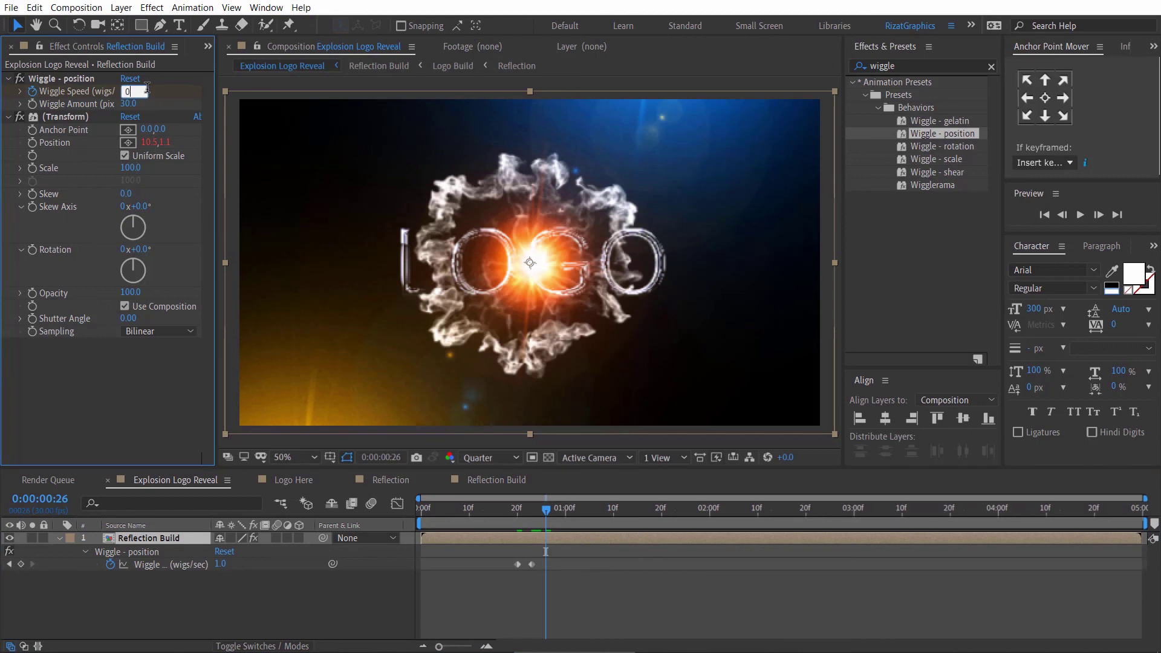
key("Return")
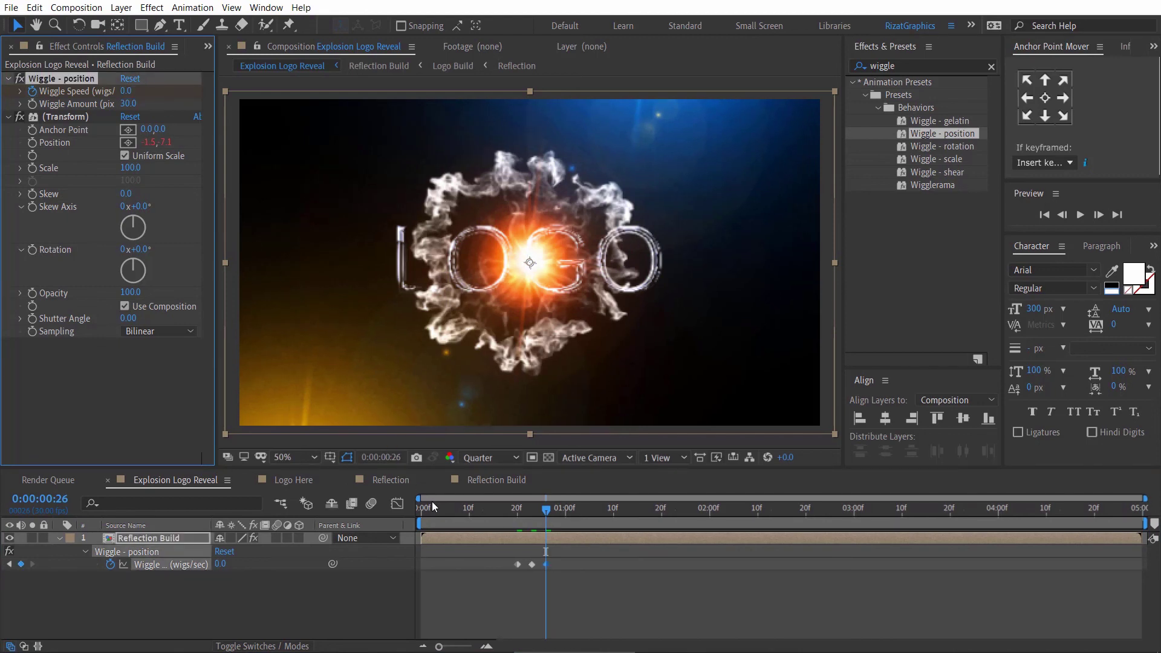
- Play the Explosion Logo Reveal composition from the first frame
left_click(417, 514)
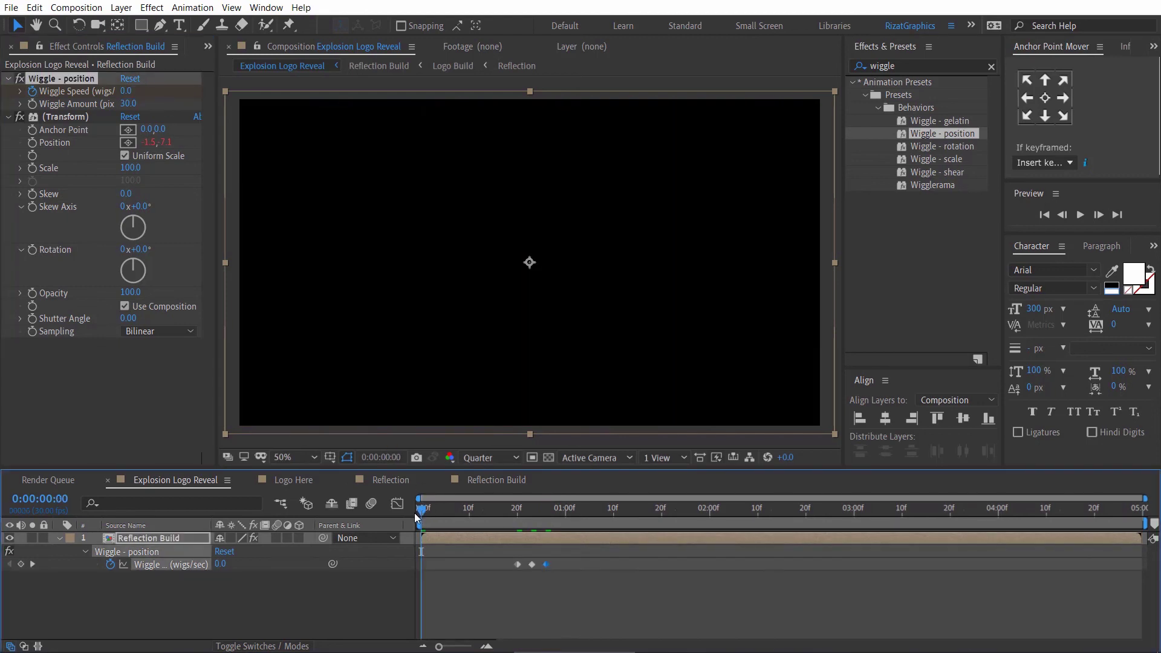
left_click(1081, 215)
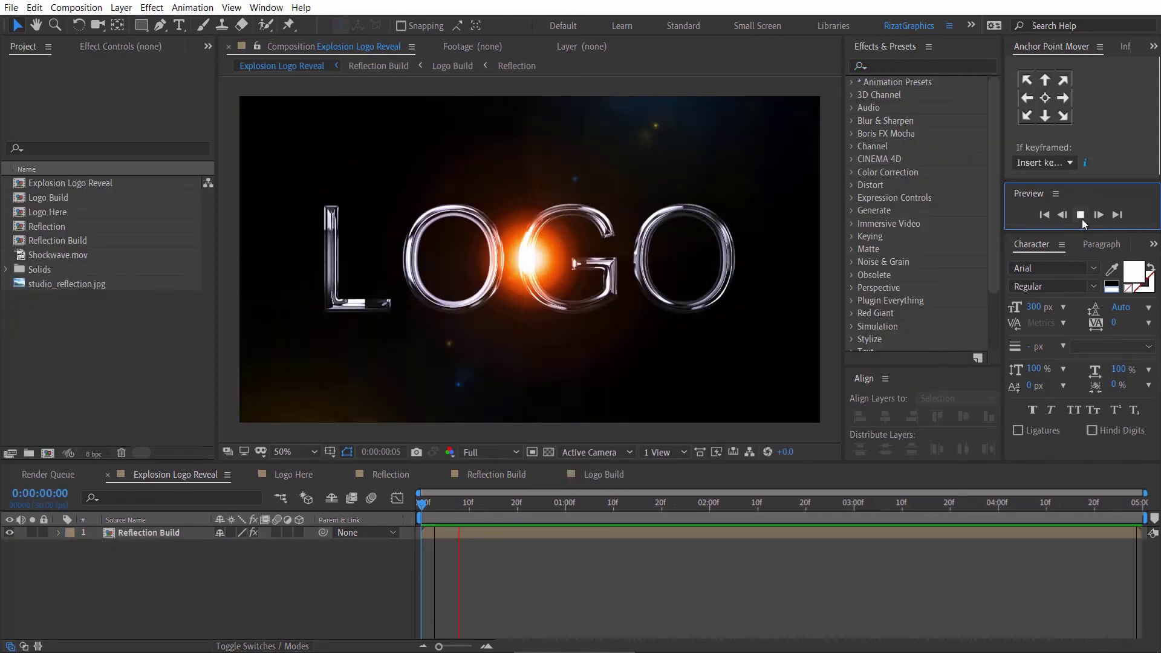